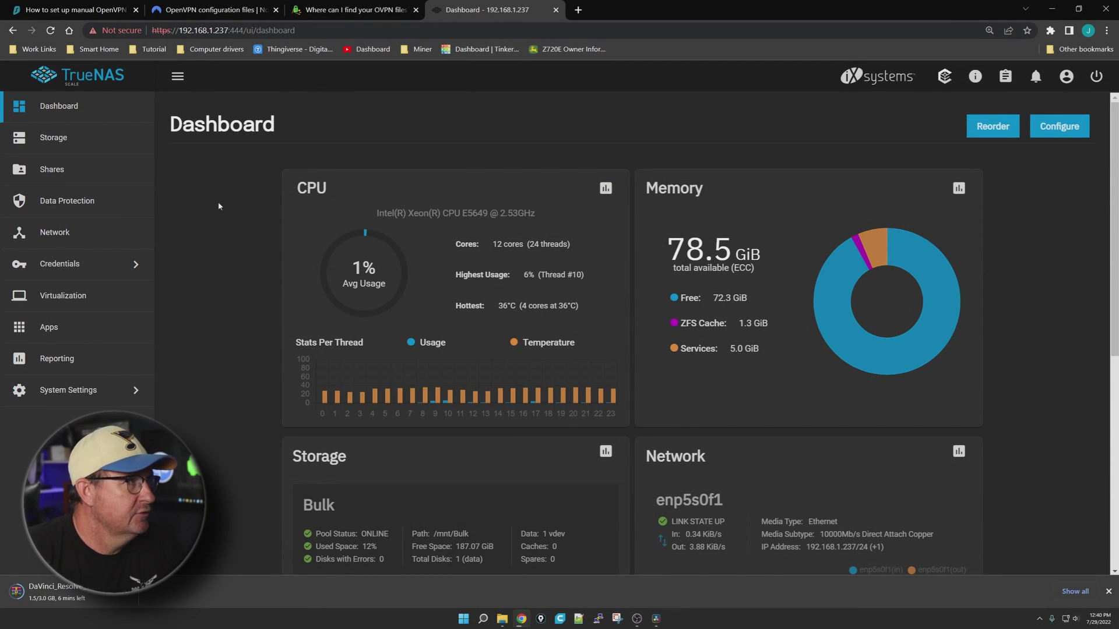
Go to Storage and start adding a new dataset under Bulk/Apps
{"action": "left_click", "coordinate": [70, 138]}
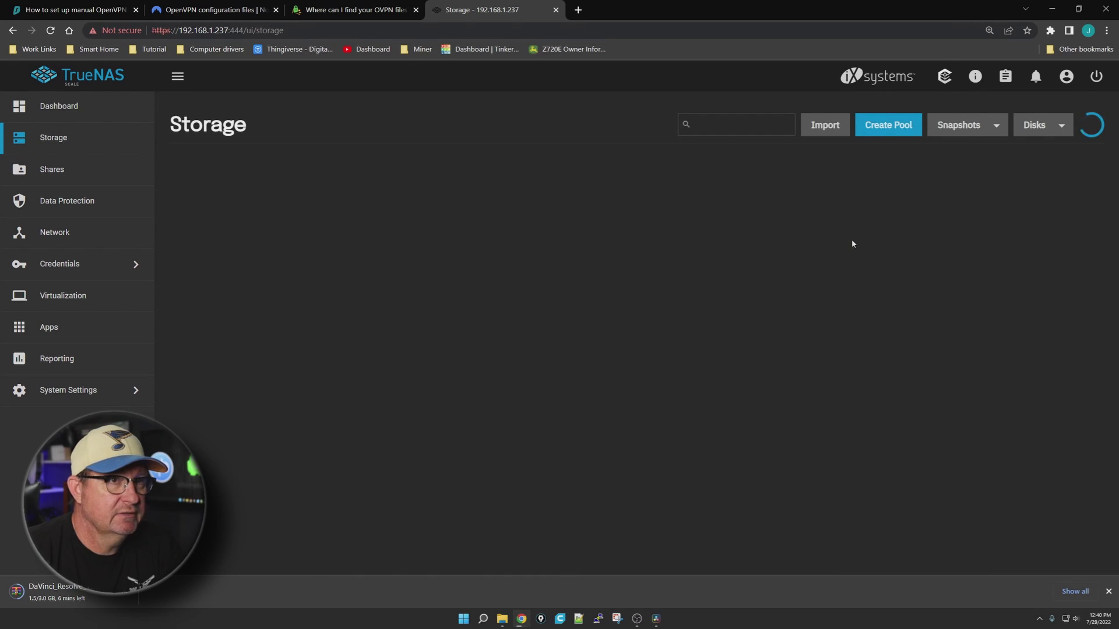
{"action": "left_click", "coordinate": [210, 285]}
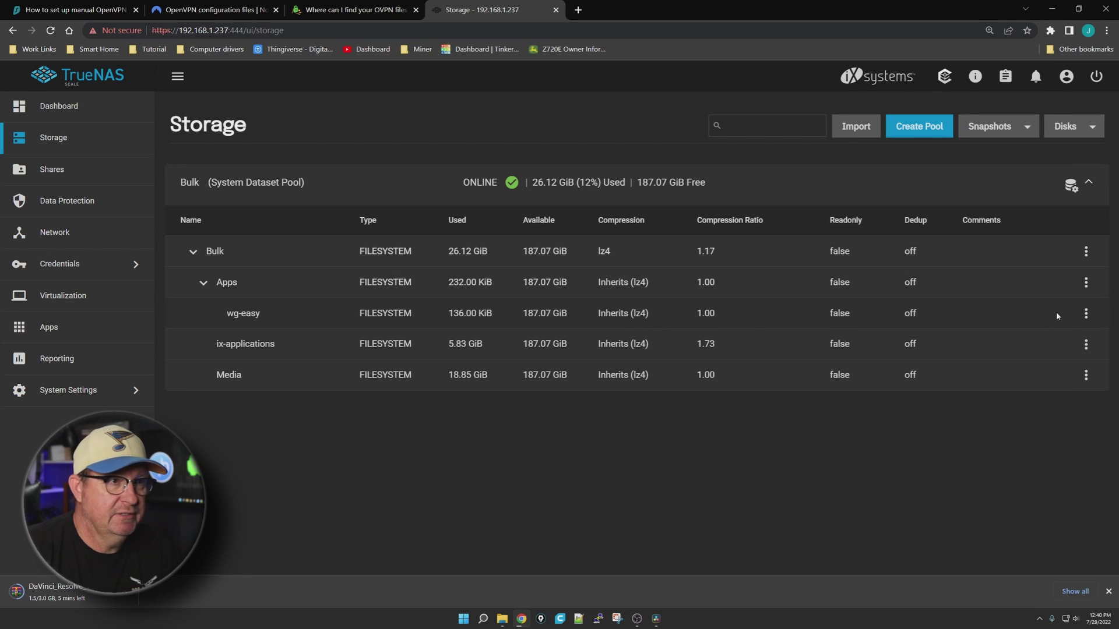
{"action": "left_click", "coordinate": [1085, 285]}
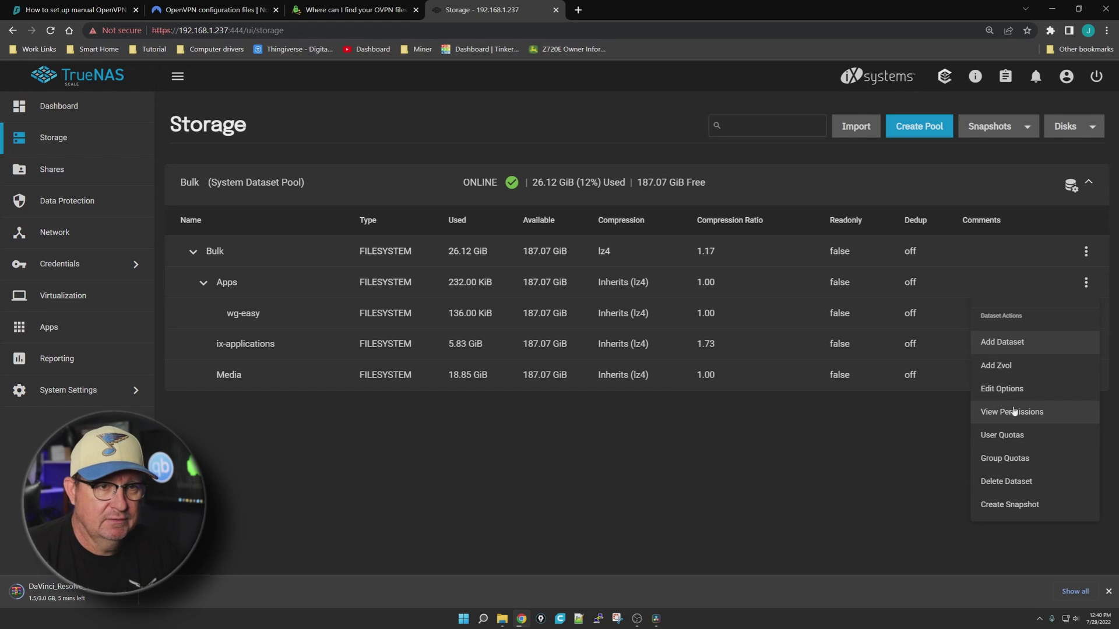
{"action": "left_click", "coordinate": [1000, 342]}
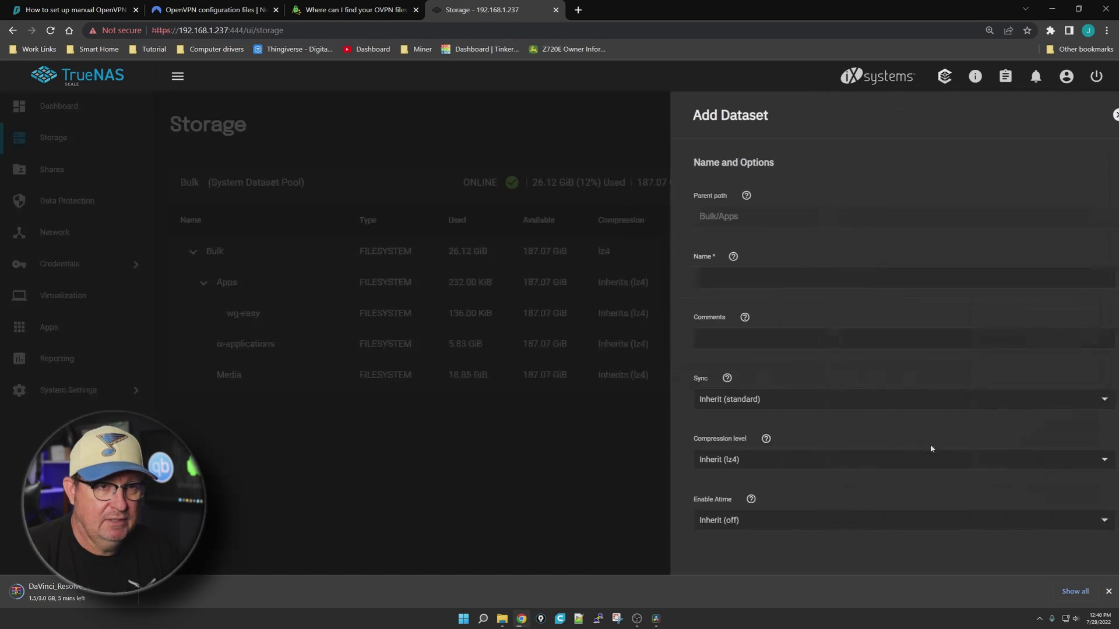
Name the new dataset PIA and save it
{"action": "left_click", "coordinate": [661, 281]}
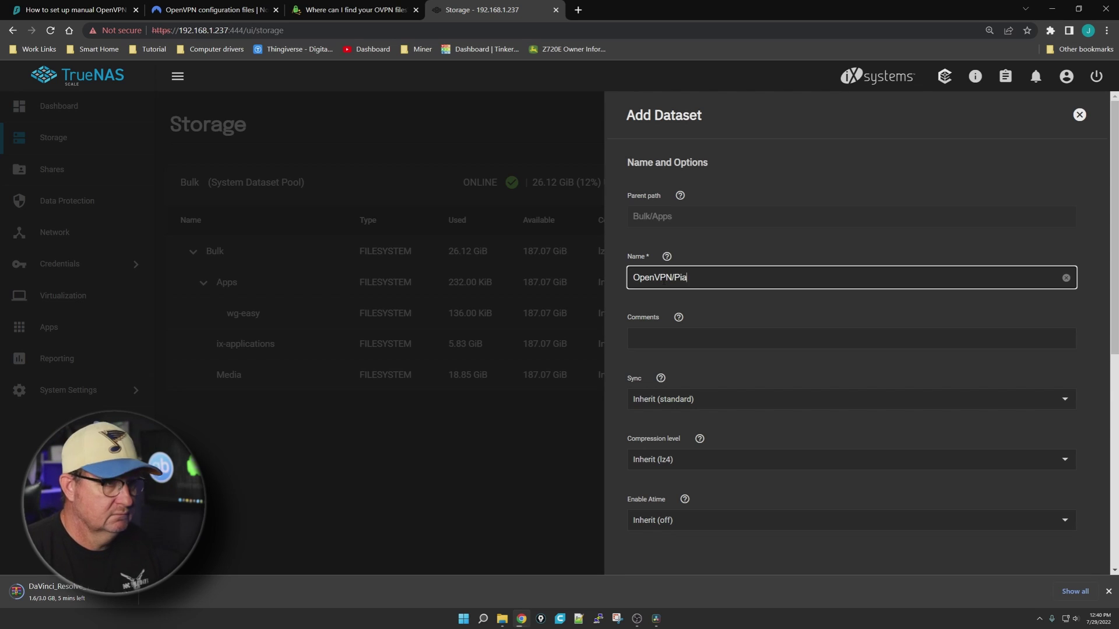
{"action": "key", "text": "BackSpace"}
{"action": "key", "text": "BackSpace"}
{"action": "key", "text": "BackSpace"}
{"action": "key", "text": "BackSpace"}
{"action": "key", "text": "BackSpace"}
{"action": "key", "text": "BackSpace"}
{"action": "key", "text": "BackSpace"}
{"action": "key", "text": "BackSpace"}
{"action": "key", "text": "BackSpace"}
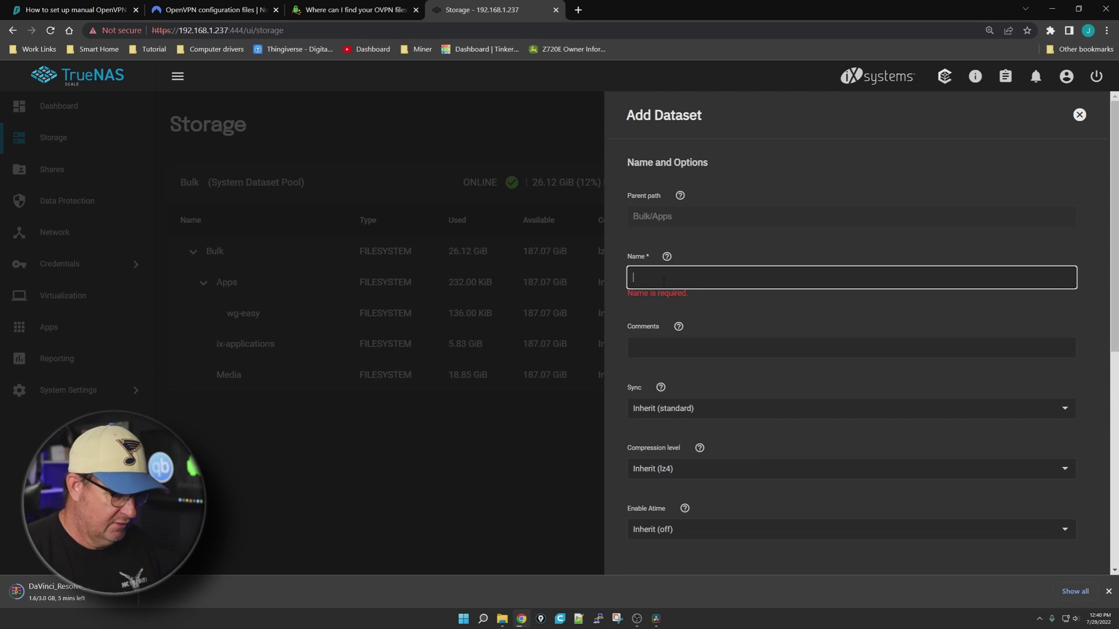
{"action": "type", "text": "PIA"}
{"action": "key", "text": "BackSpace"}
{"action": "key", "text": "BackSpace"}
{"action": "type", "text": "P"}
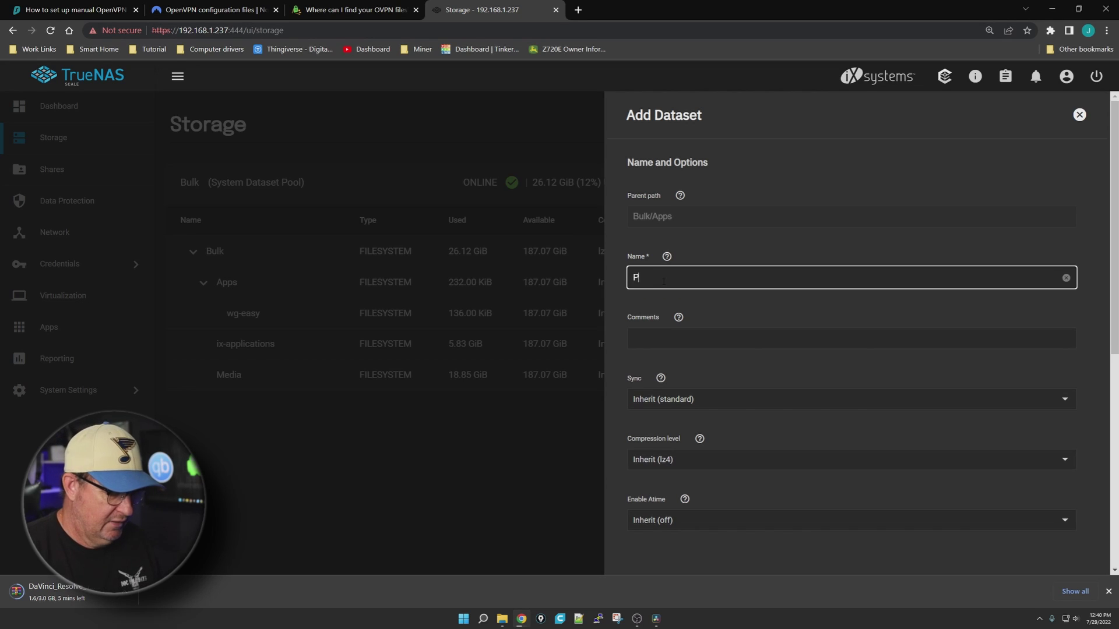
{"action": "scroll", "coordinate": [723, 354], "scroll_direction": "down", "scroll_amount": 7}
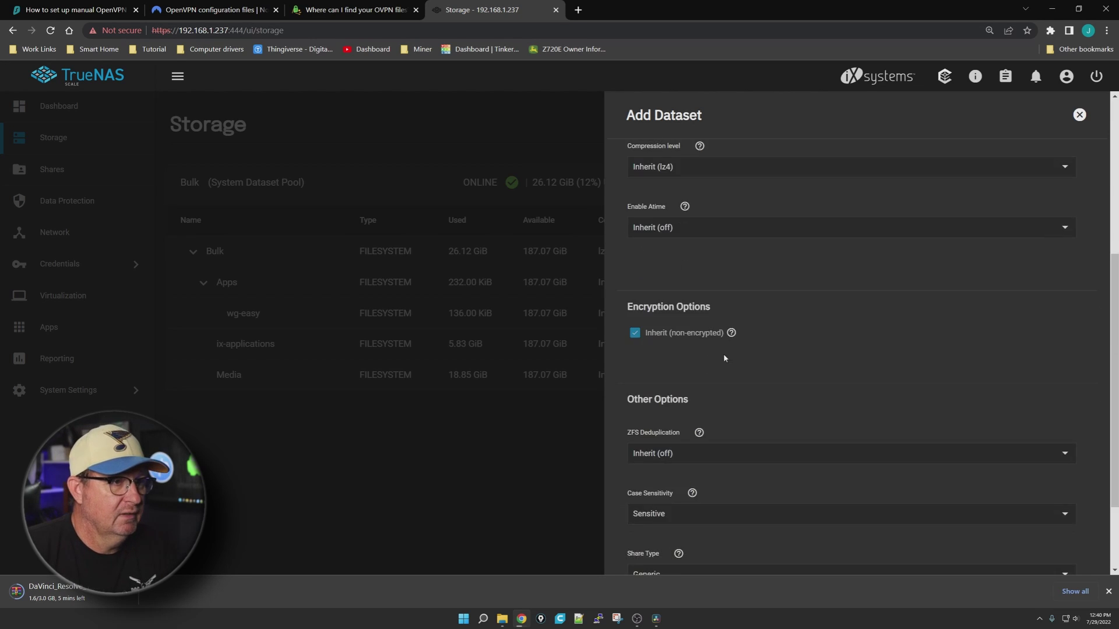
{"action": "left_click", "coordinate": [645, 542]}
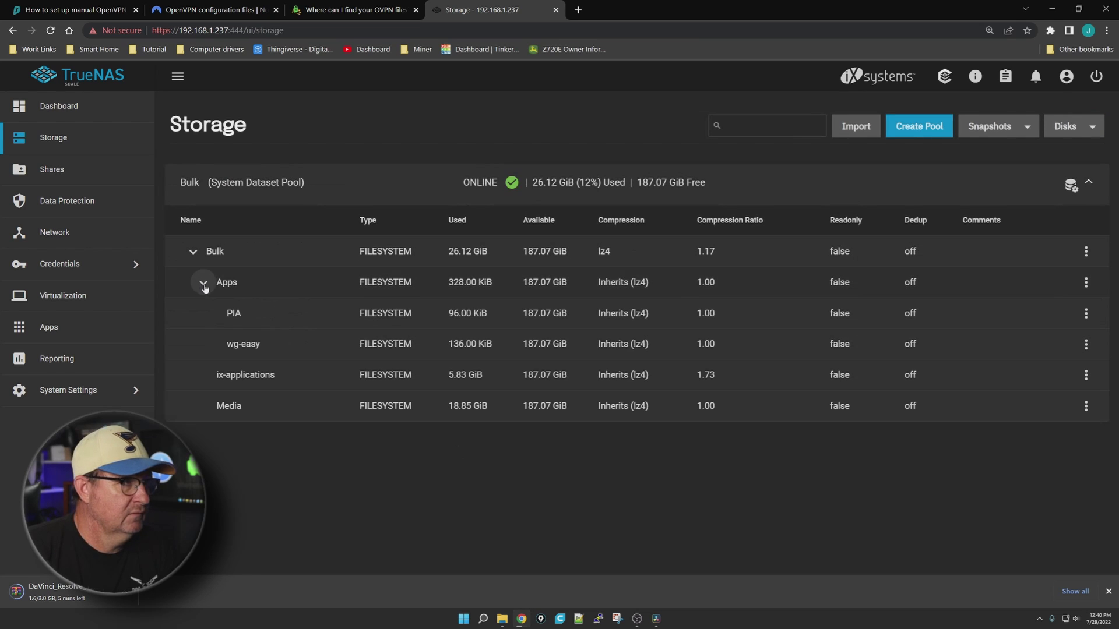
{"action": "left_click", "coordinate": [1086, 314]}
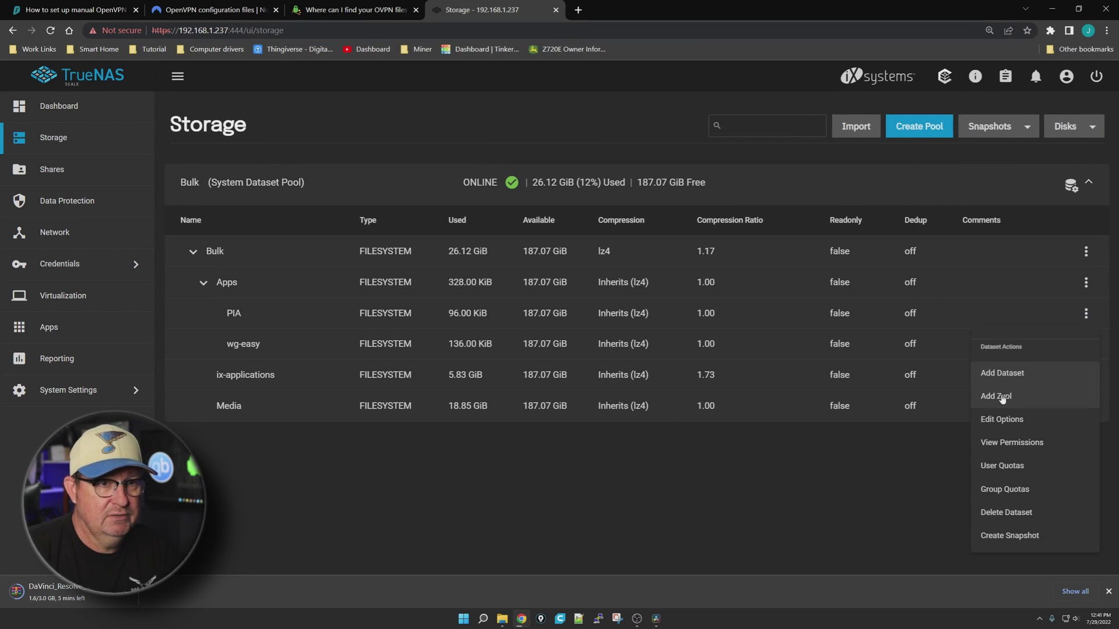
Edit the PIA dataset permissions to make apps the owning user and group
{"action": "left_click", "coordinate": [1003, 436]}
{"action": "left_click", "coordinate": [1073, 179]}
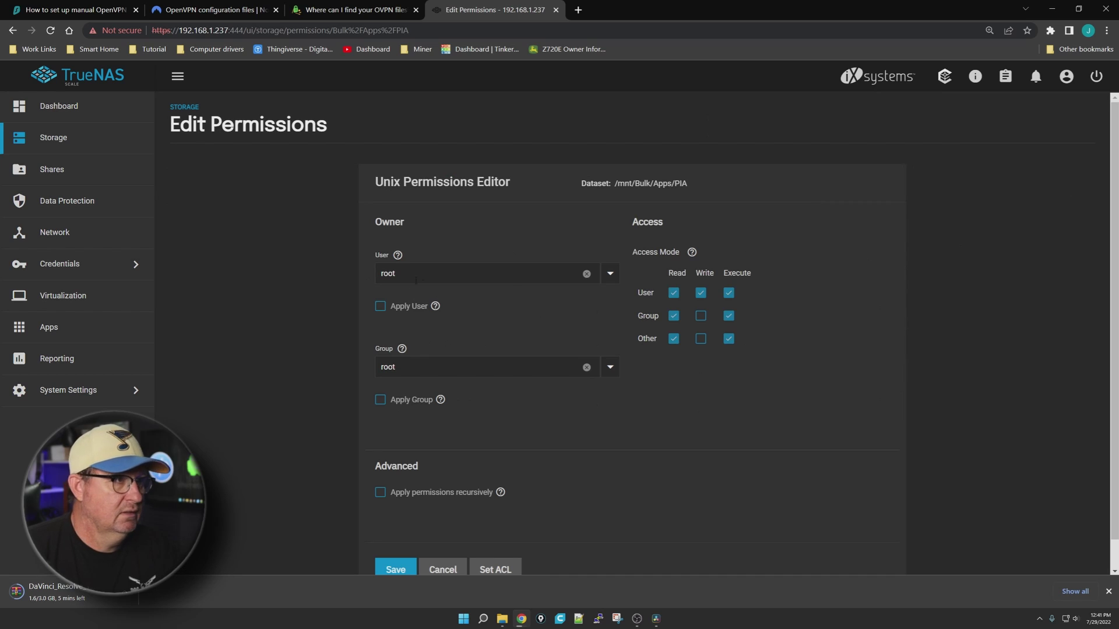
{"action": "type", "text": "apps"}
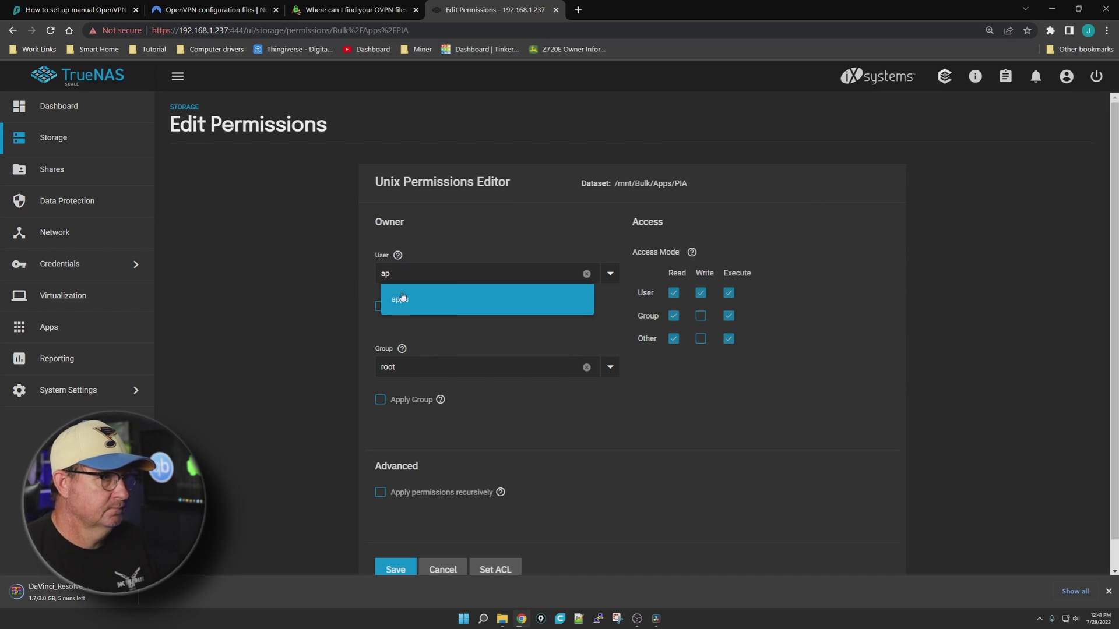
{"action": "left_click", "coordinate": [385, 300]}
{"action": "type", "text": "apps"}
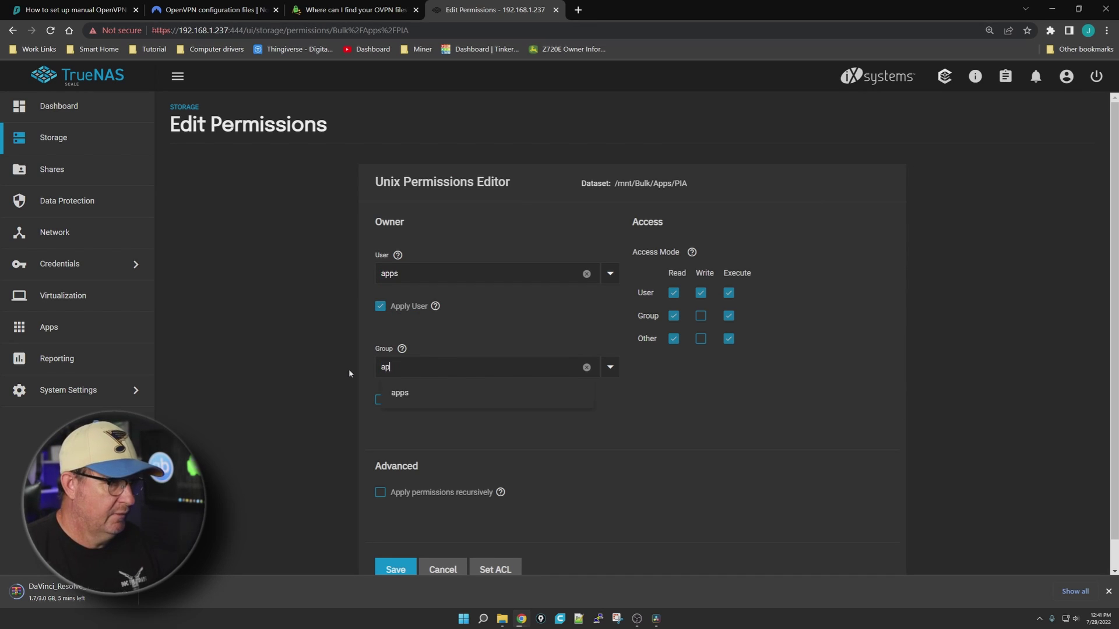
{"action": "left_click", "coordinate": [413, 392]}
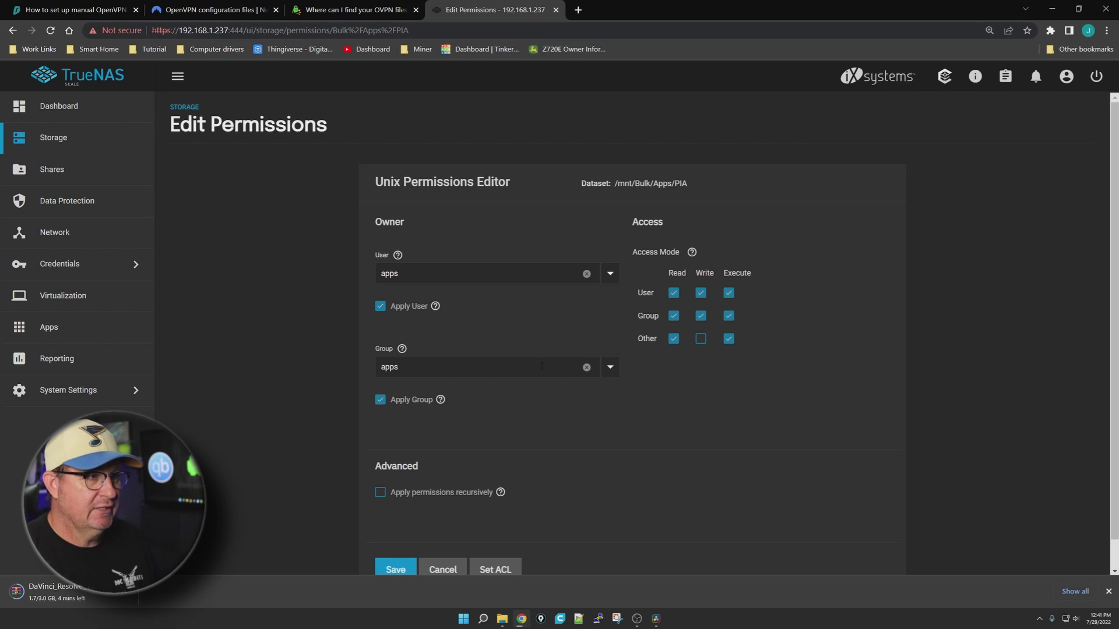
Apply the PIA permissions recursively, including child datasets, and save them
{"action": "left_click", "coordinate": [380, 493]}
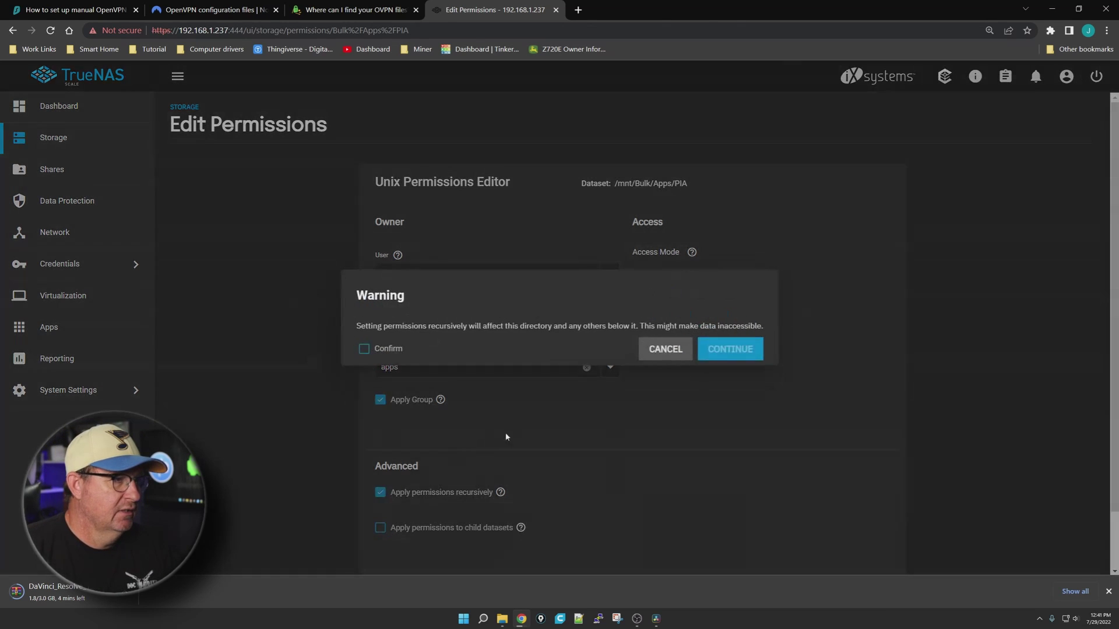
{"action": "left_click", "coordinate": [363, 349]}
{"action": "left_click", "coordinate": [730, 349]}
{"action": "left_click", "coordinate": [380, 528]}
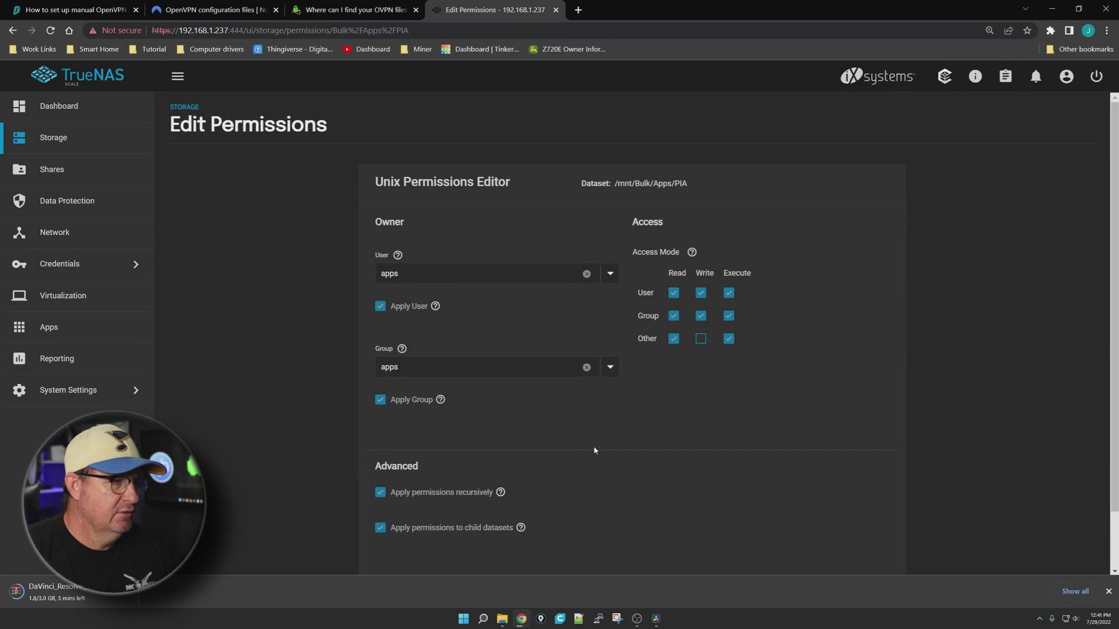
{"action": "scroll", "coordinate": [593, 446], "scroll_direction": "down", "scroll_amount": 1}
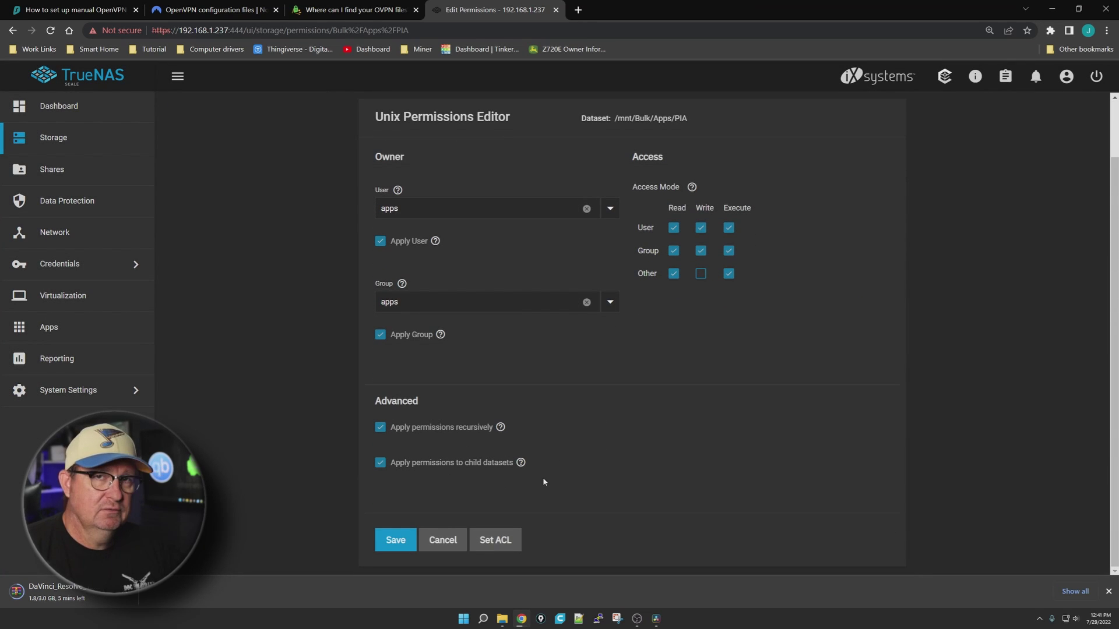
{"action": "left_click", "coordinate": [395, 540]}
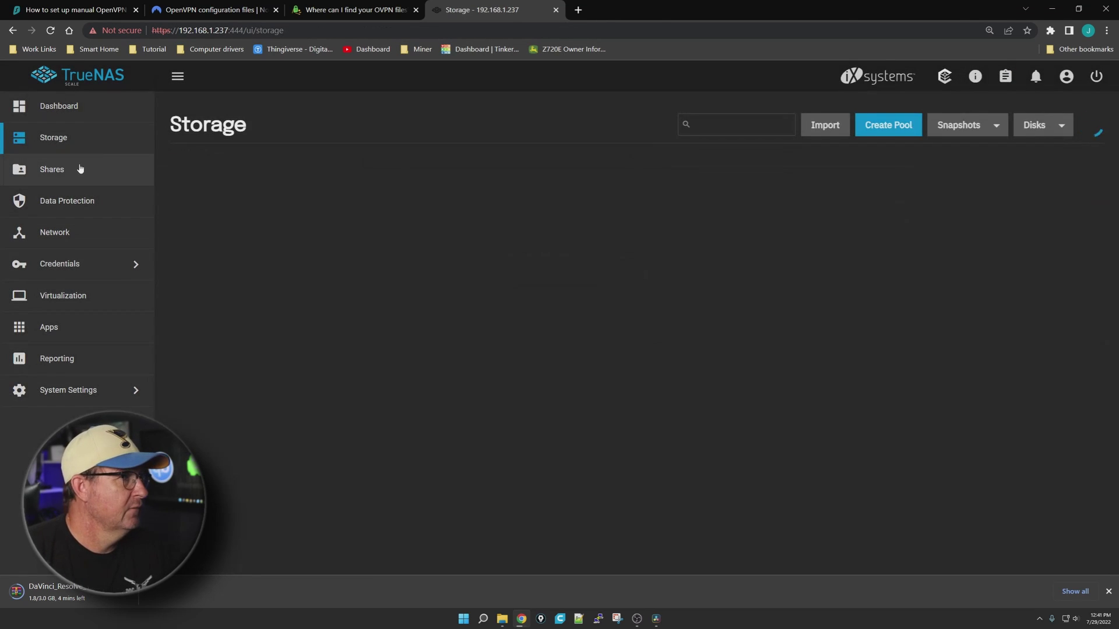
Add a Windows SMB share for /mnt/Bulk/Apps/PIA
{"action": "left_click", "coordinate": [53, 171]}
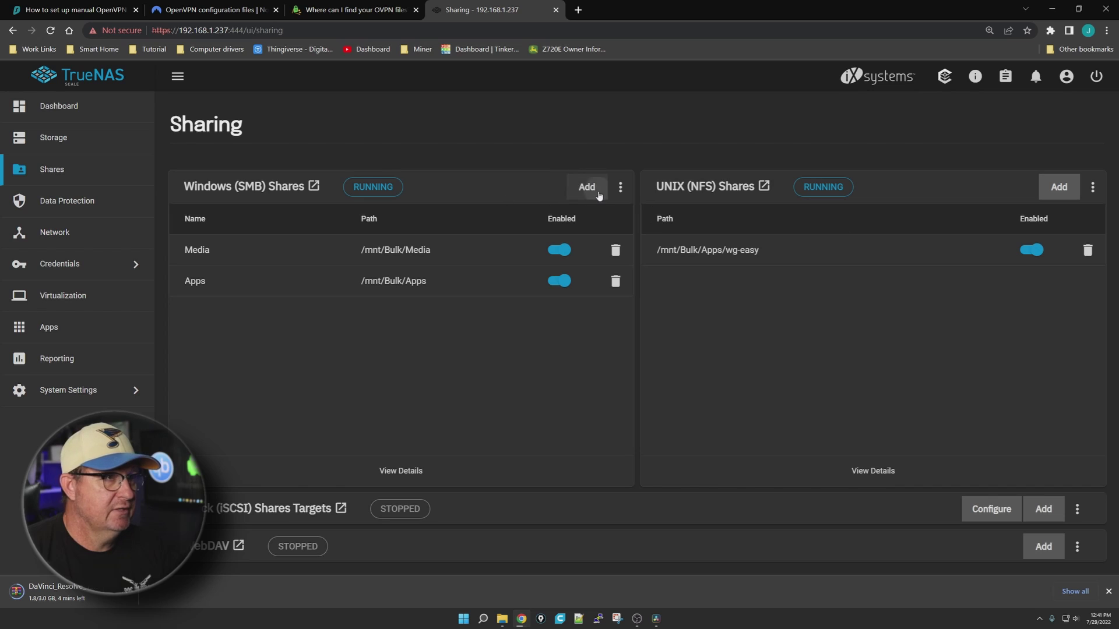
{"action": "left_click", "coordinate": [587, 186]}
{"action": "left_click", "coordinate": [838, 249]}
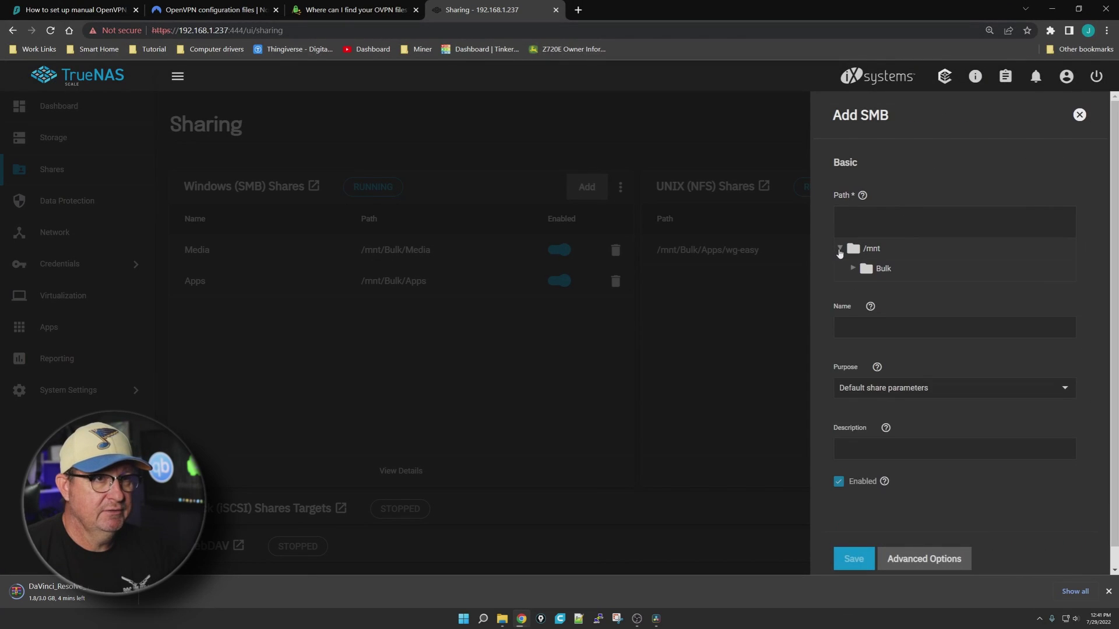
{"action": "left_click", "coordinate": [853, 268]}
{"action": "left_click", "coordinate": [866, 289]}
{"action": "left_click", "coordinate": [903, 309]}
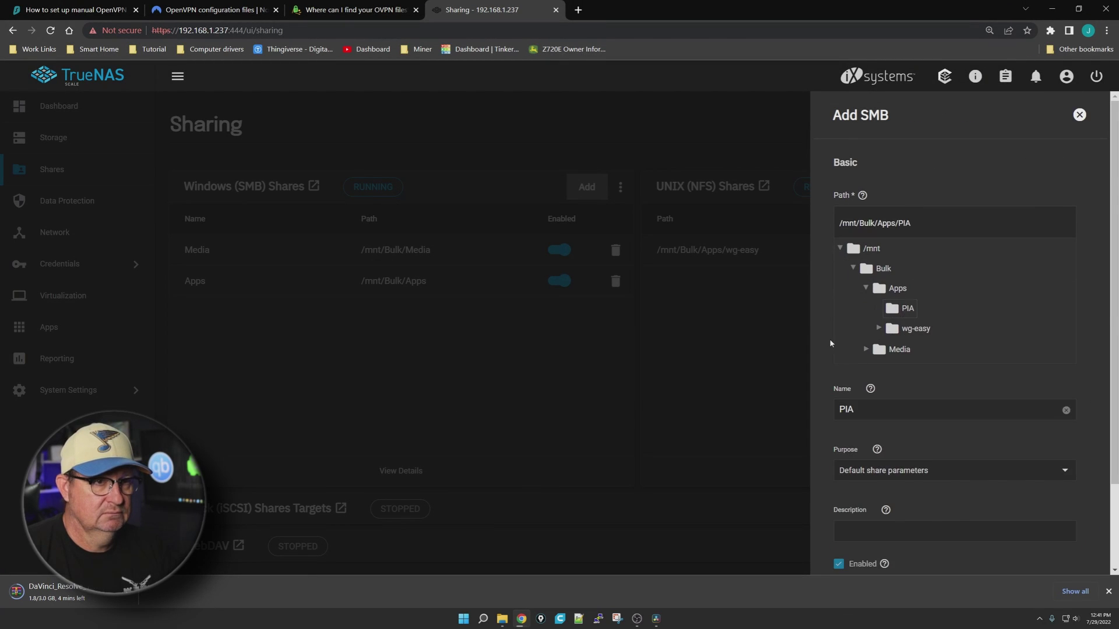
{"action": "scroll", "coordinate": [833, 344], "scroll_direction": "down", "scroll_amount": 2}
{"action": "left_click", "coordinate": [853, 539]}
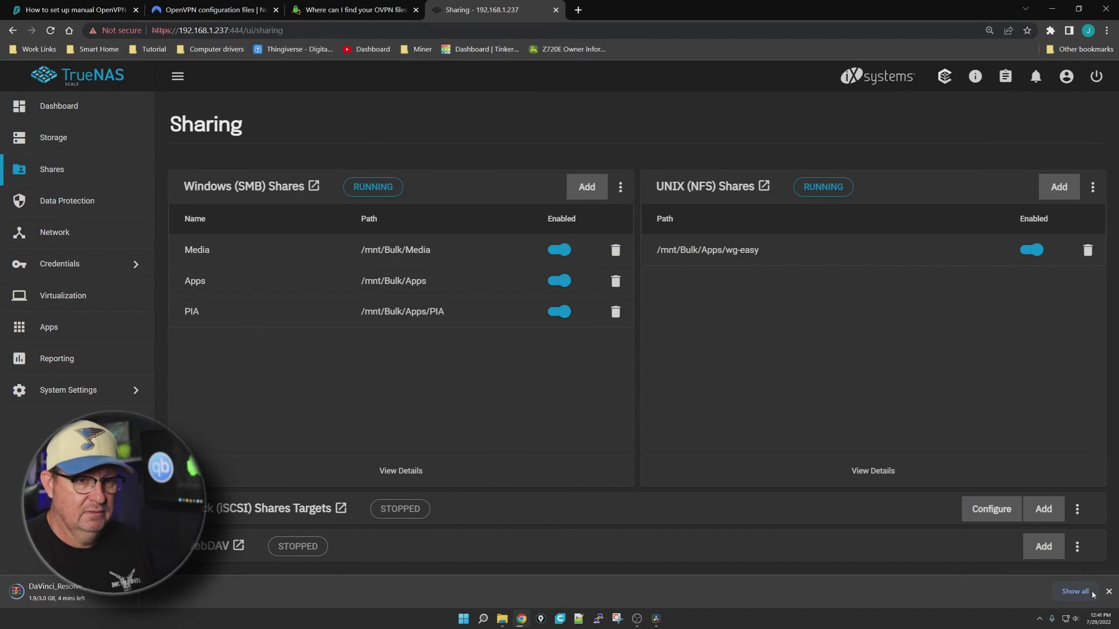
Map \\192.168.1.237\PIA as network drive W: in File Explorer
{"action": "left_click", "coordinate": [502, 621]}
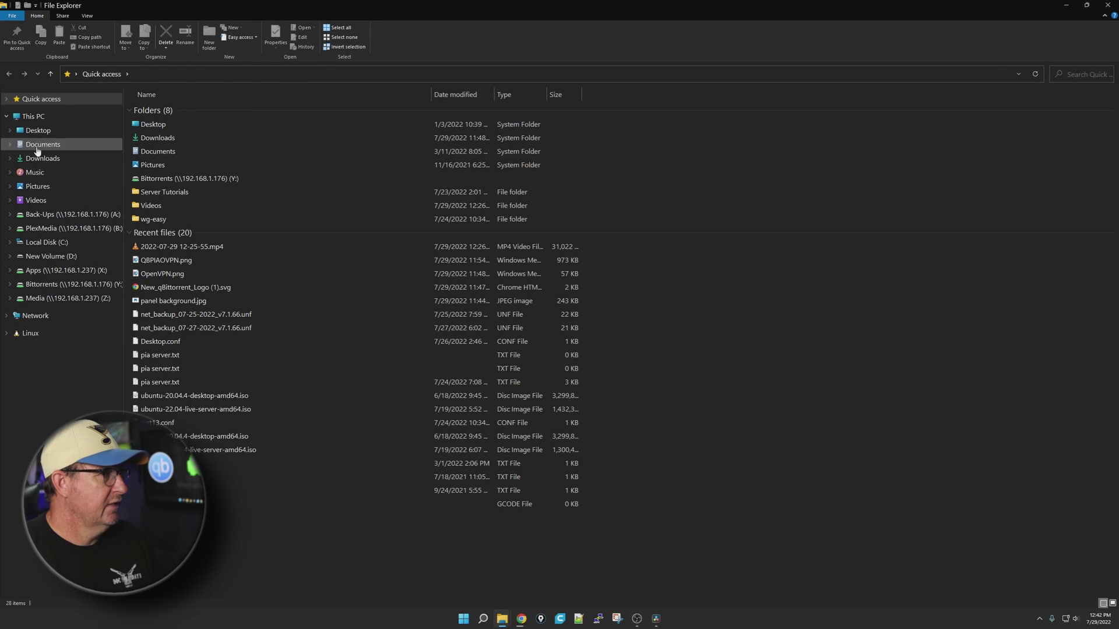
{"action": "left_click", "coordinate": [33, 117]}
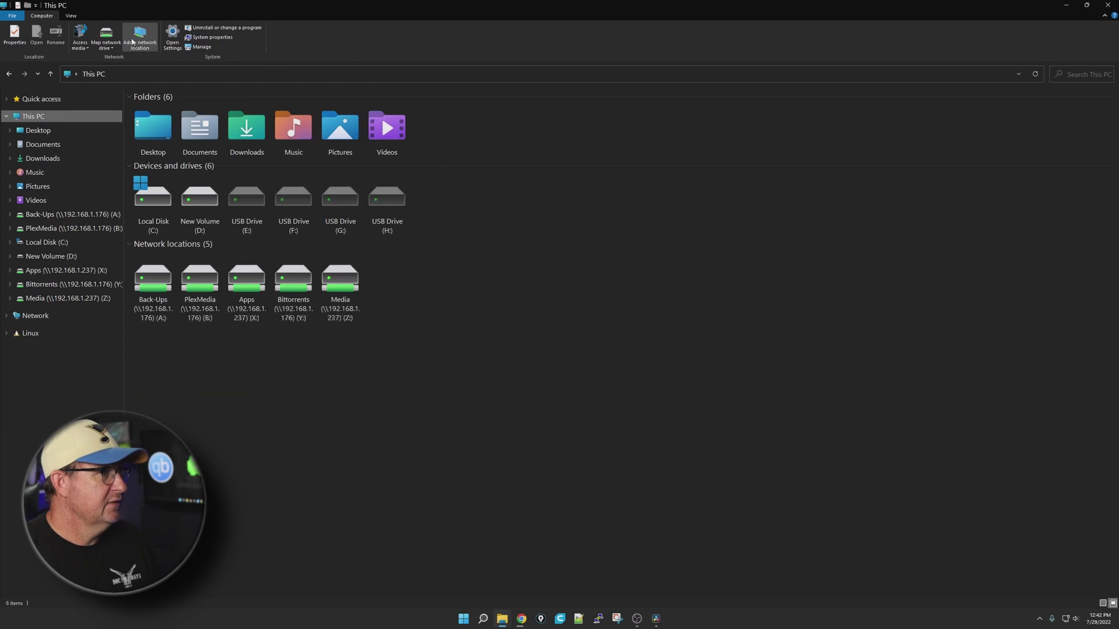
{"action": "left_click", "coordinate": [107, 36]}
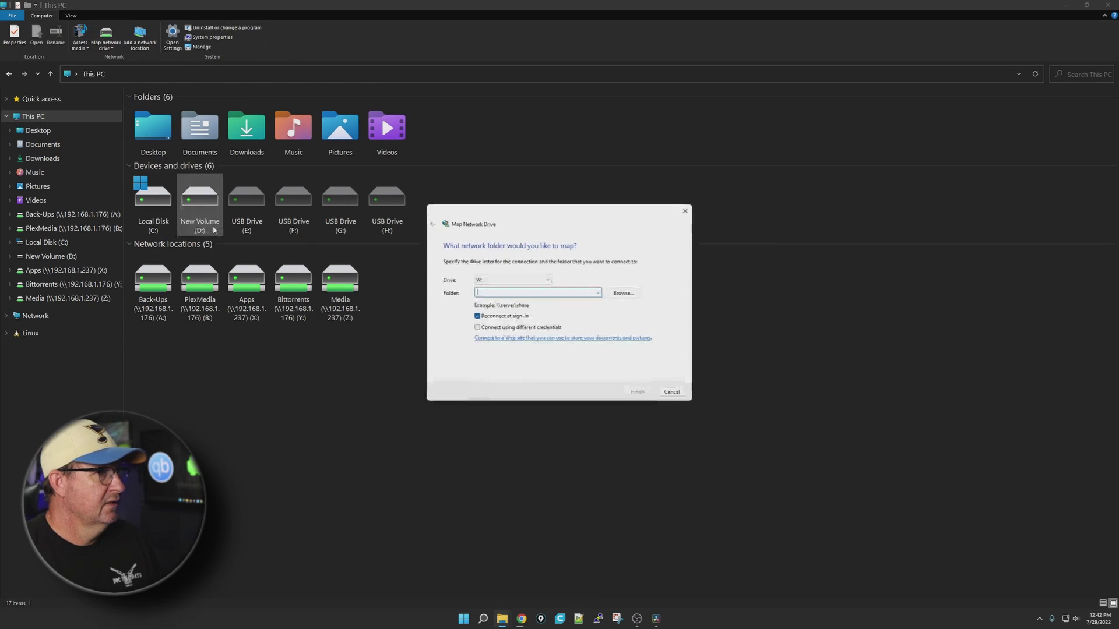
{"action": "left_click", "coordinate": [598, 292]}
{"action": "left_click", "coordinate": [533, 303]}
{"action": "left_click", "coordinate": [528, 292]}
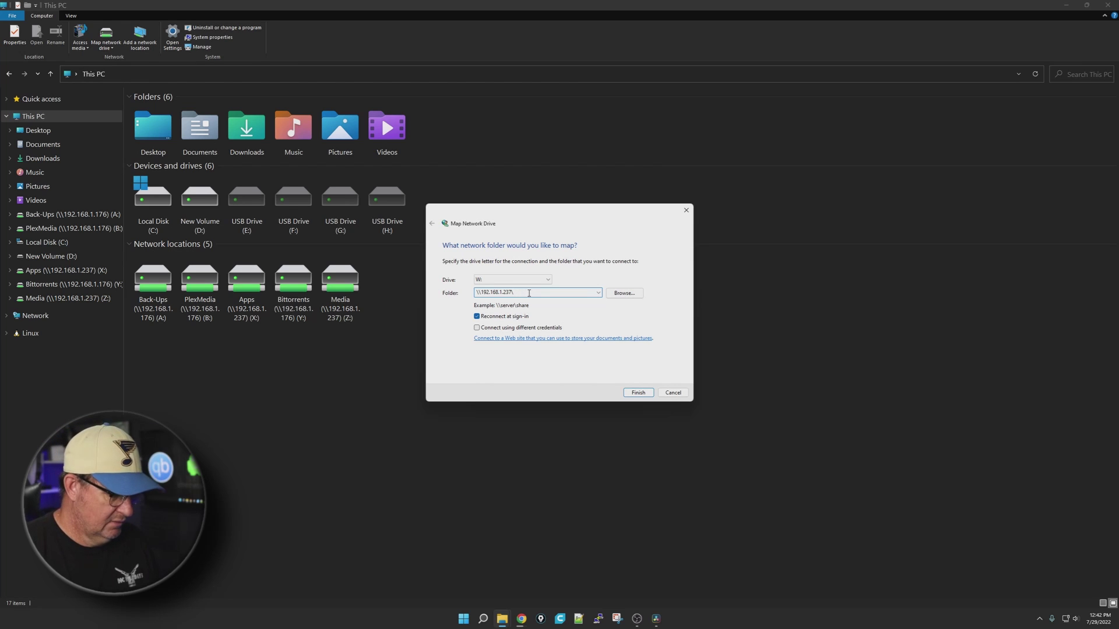
{"action": "left_click", "coordinate": [639, 392]}
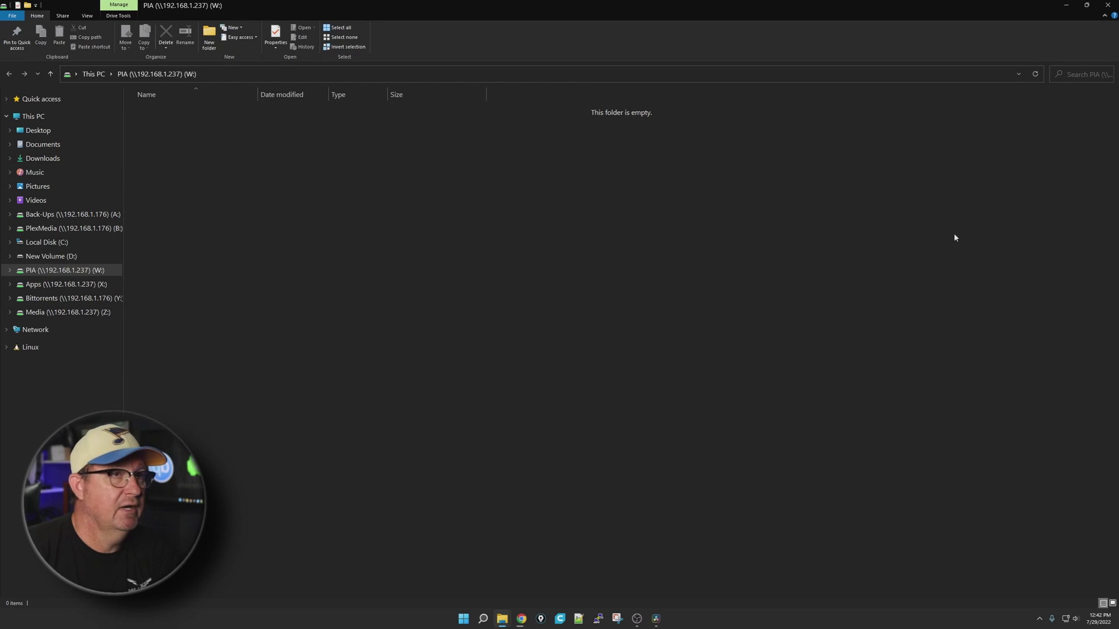
{"action": "key", "text": "alt+Up"}
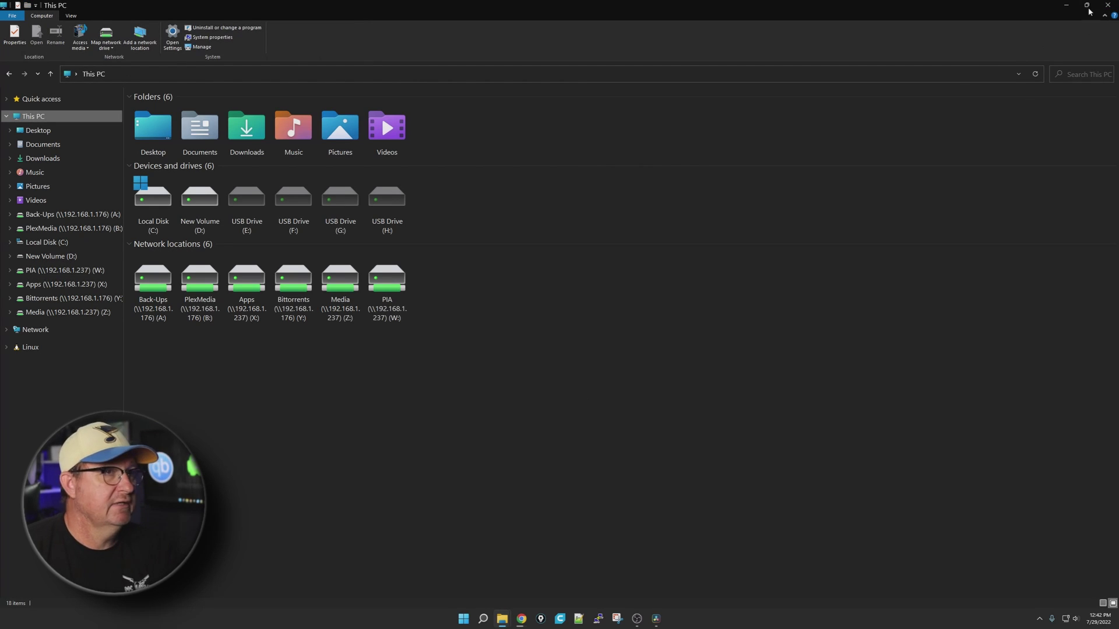
Search TrueNAS's available applications for 'qbit'
{"action": "left_click", "coordinate": [1108, 5]}
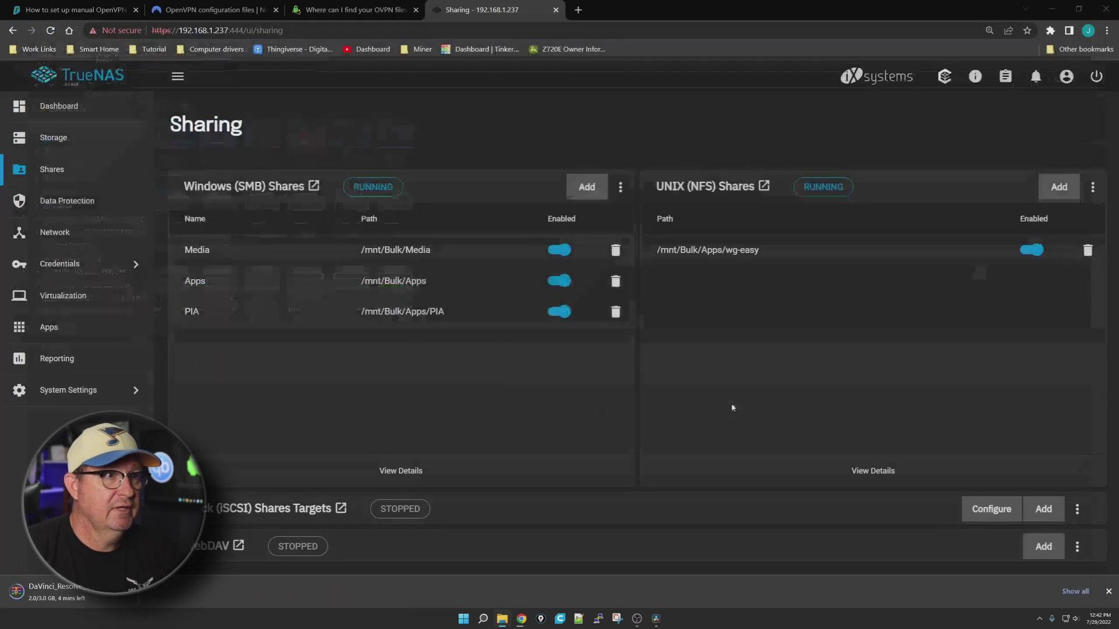
{"action": "left_click", "coordinate": [51, 317]}
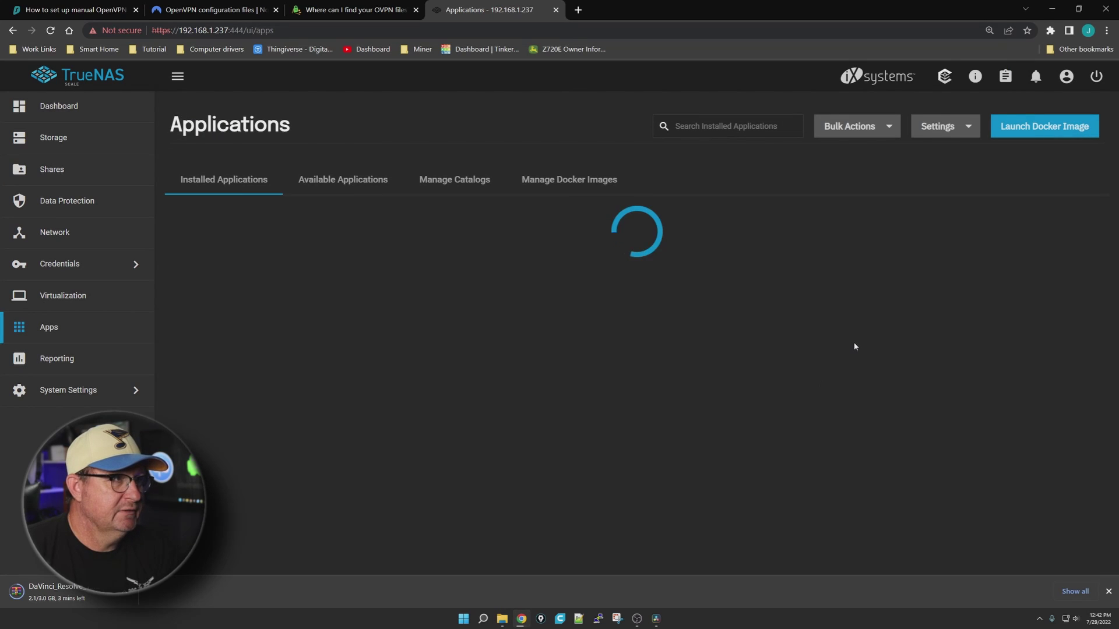
{"action": "left_click", "coordinate": [380, 182]}
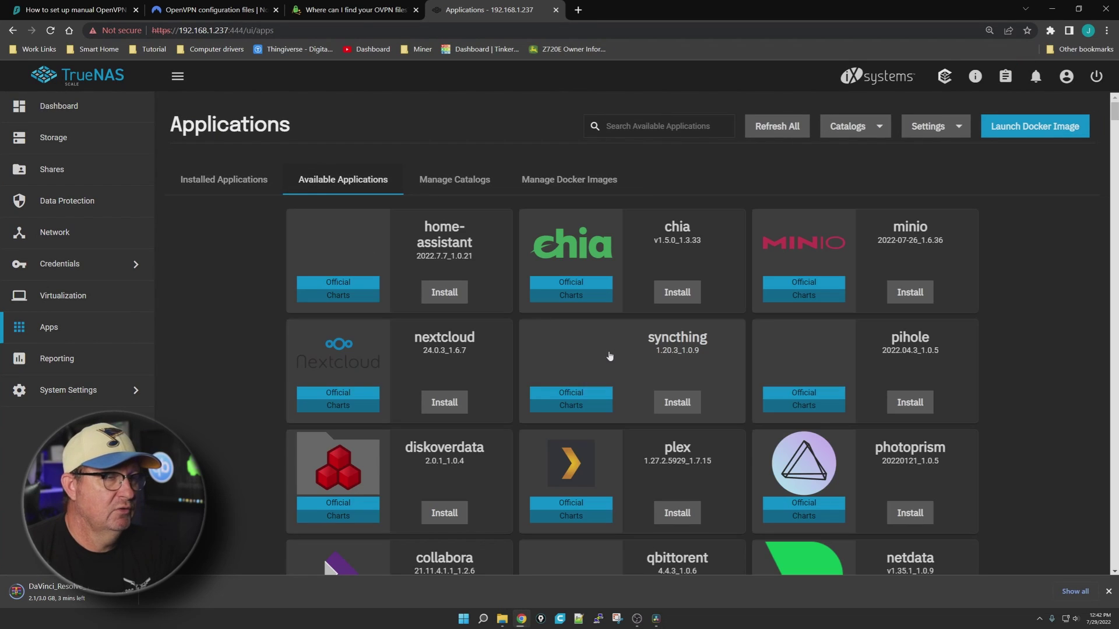
{"action": "left_click", "coordinate": [657, 128]}
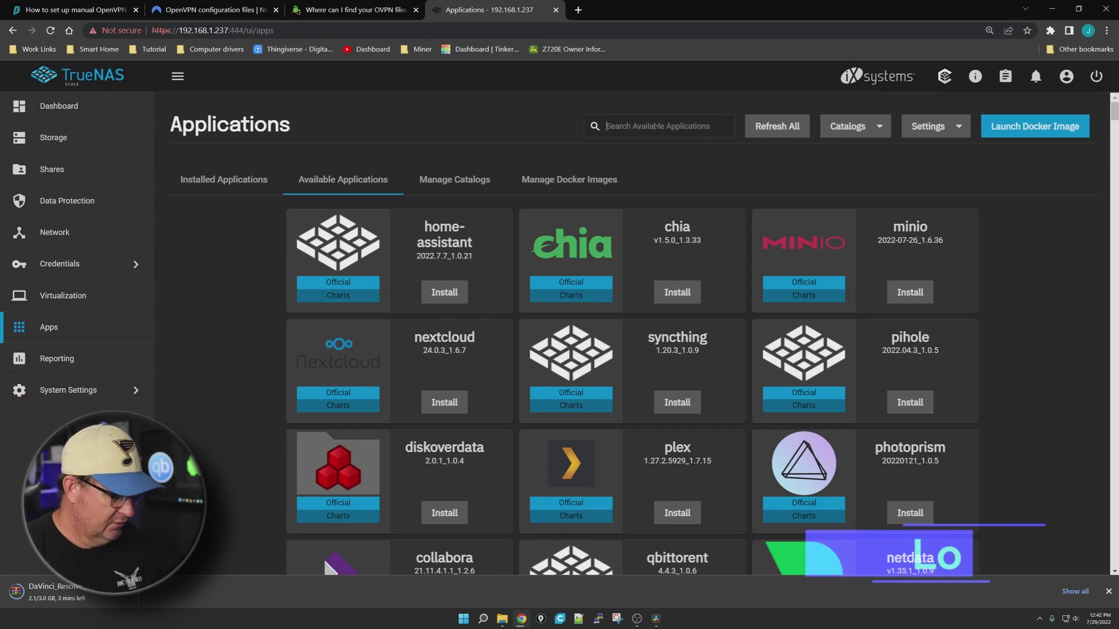
{"action": "type", "text": "qbit"}
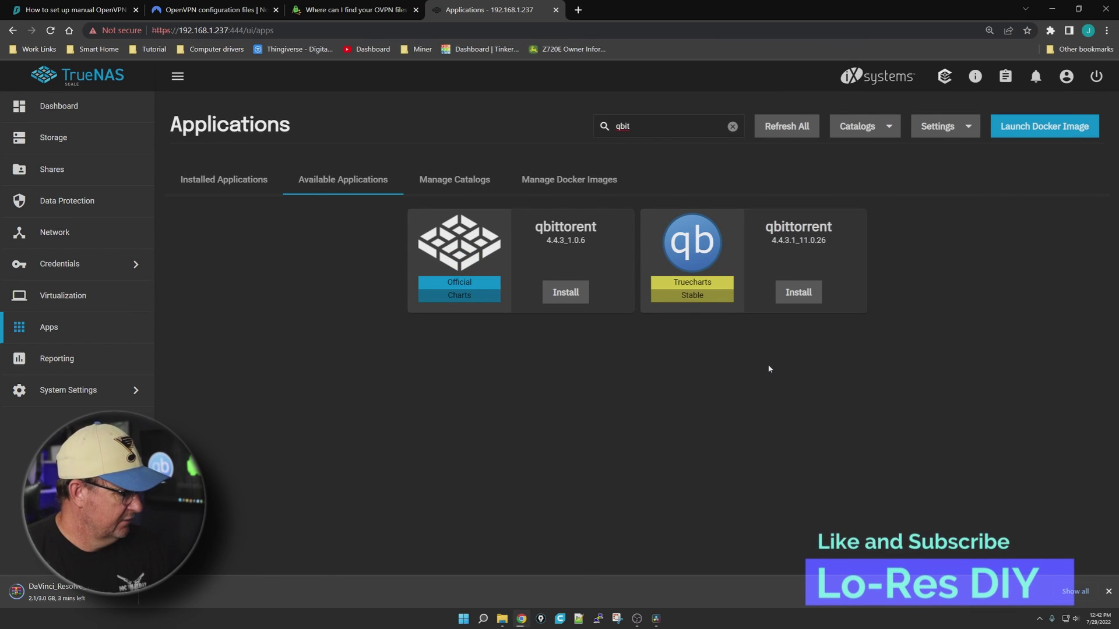
Highlight the Truecharts qbittorrent card and start installing it
{"action": "key", "text": "ctrl+shift+2"}
{"action": "mouse_move", "coordinate": [685, 355]}
{"action": "left_mouse_down"}
{"action": "mouse_move", "coordinate": [862, 349]}
{"action": "mouse_move", "coordinate": [750, 173]}
{"action": "mouse_move", "coordinate": [681, 352]}
{"action": "mouse_move", "coordinate": [743, 348]}
{"action": "left_mouse_up"}
{"action": "left_click_drag", "start_coordinate": [737, 11], "coordinate": [267, 152]}
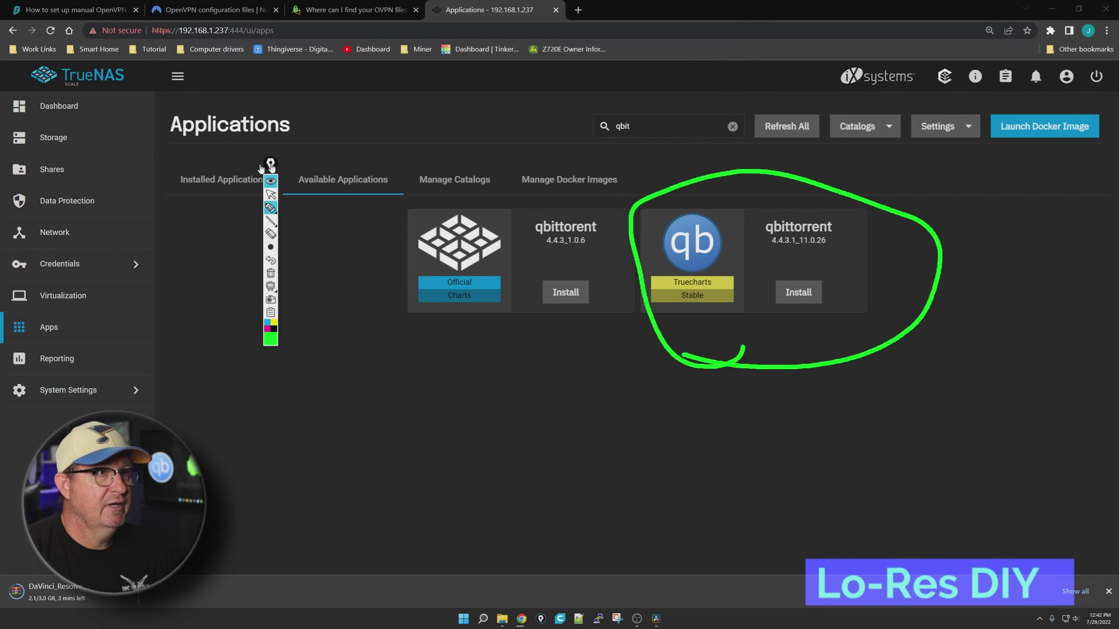
{"action": "key", "text": "ctrl+shift+2"}
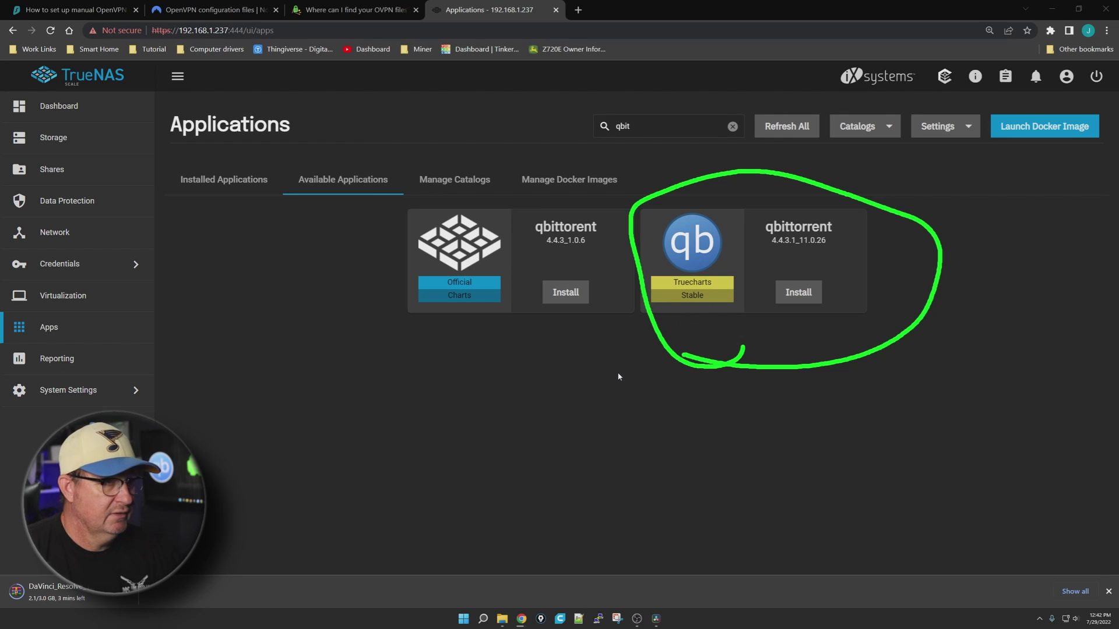
{"action": "left_click_drag", "start_coordinate": [617, 373], "coordinate": [669, 306]}
{"action": "left_click_drag", "start_coordinate": [774, 397], "coordinate": [724, 322]}
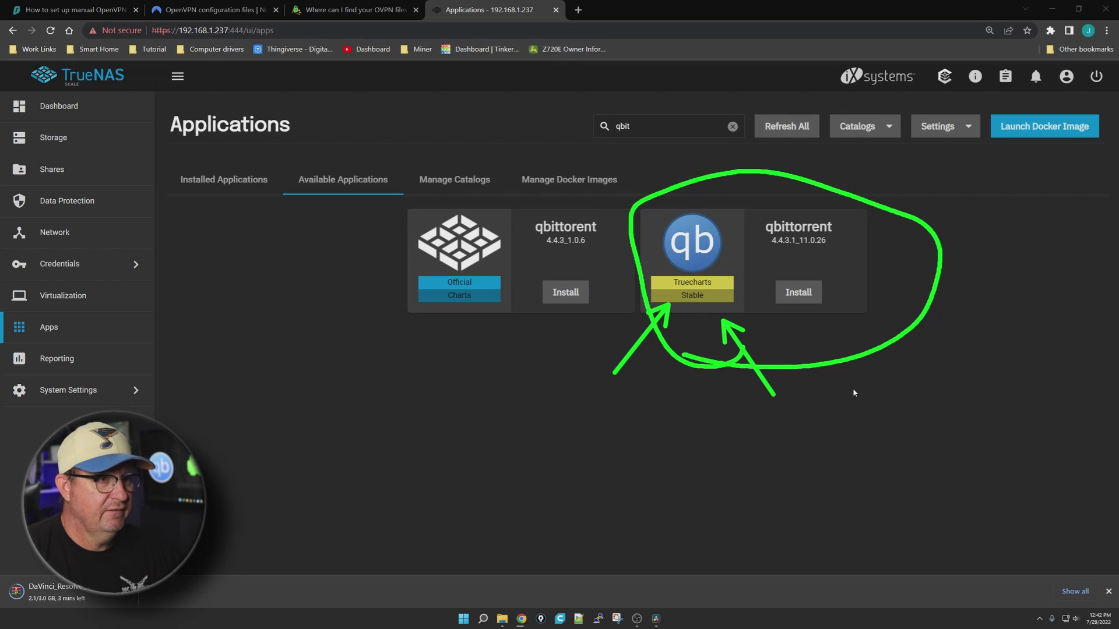
{"action": "key", "text": "Escape"}
{"action": "left_click", "coordinate": [799, 292]}
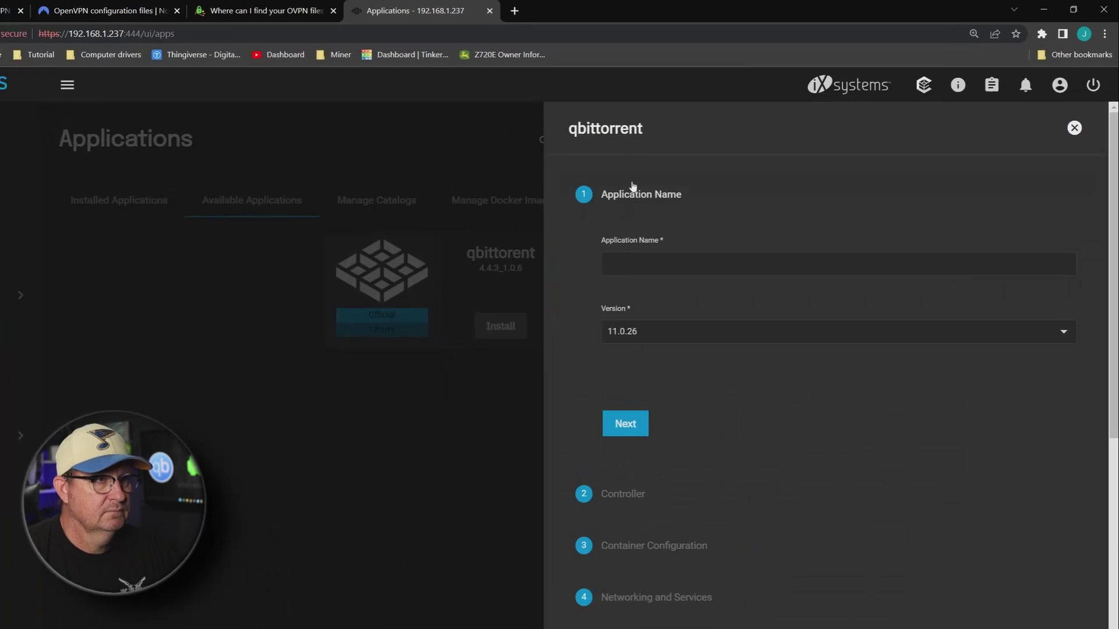
Name the app qbittorrent and accept default controller, container and networking settings
{"action": "left_click_drag", "start_coordinate": [693, 115], "coordinate": [654, 115]}
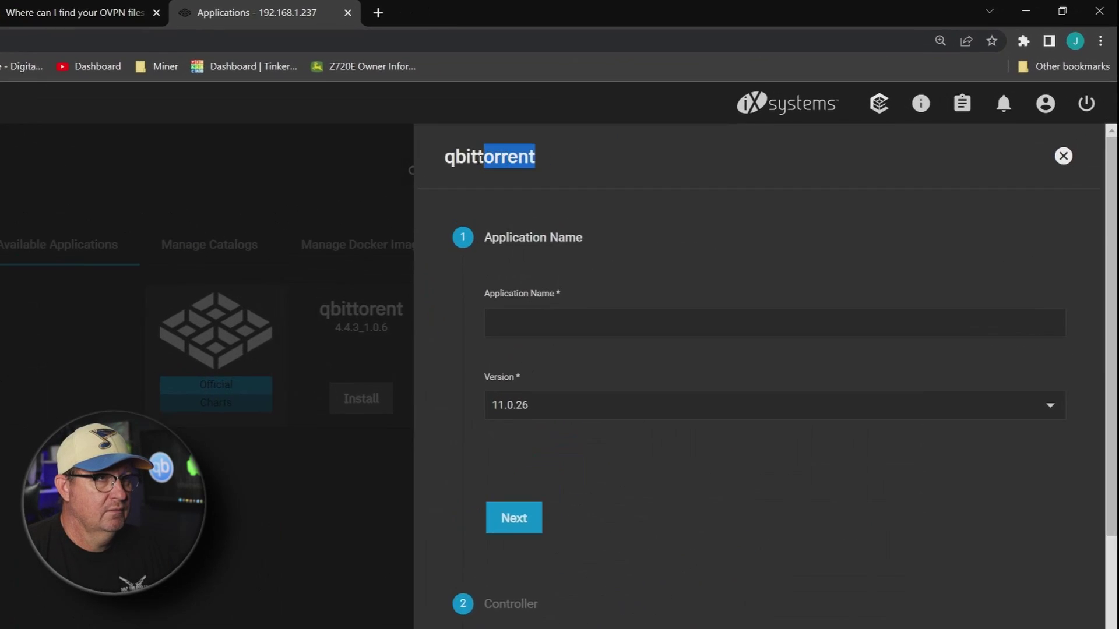
{"action": "left_click_drag", "start_coordinate": [481, 158], "coordinate": [519, 323]}
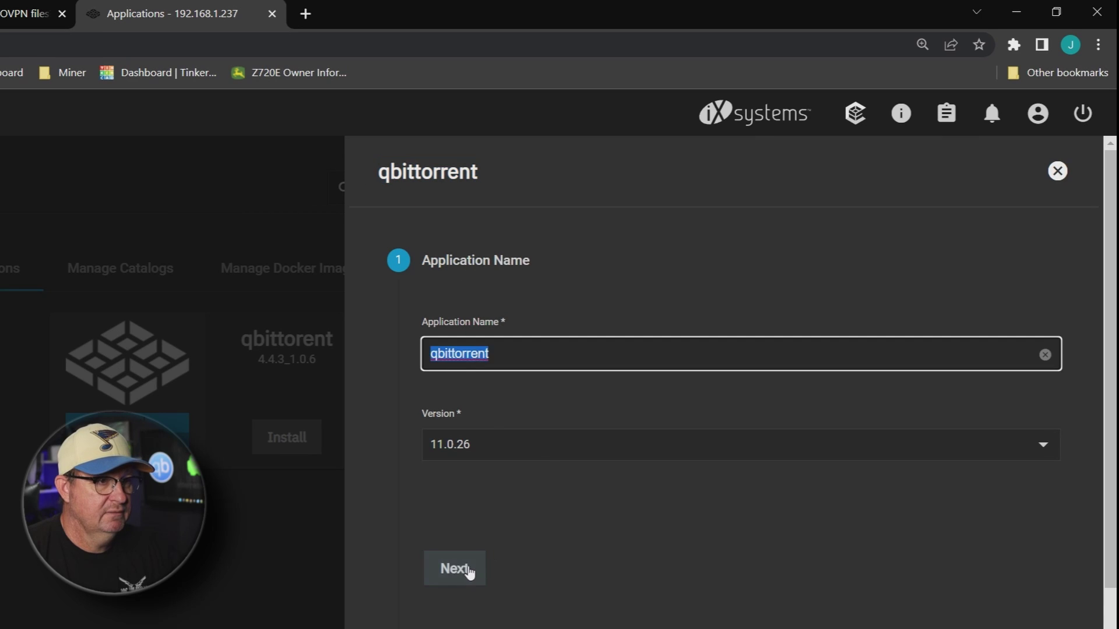
{"action": "left_click", "coordinate": [469, 571]}
{"action": "left_click", "coordinate": [519, 562]}
{"action": "scroll", "coordinate": [525, 536], "scroll_direction": "down", "scroll_amount": 4}
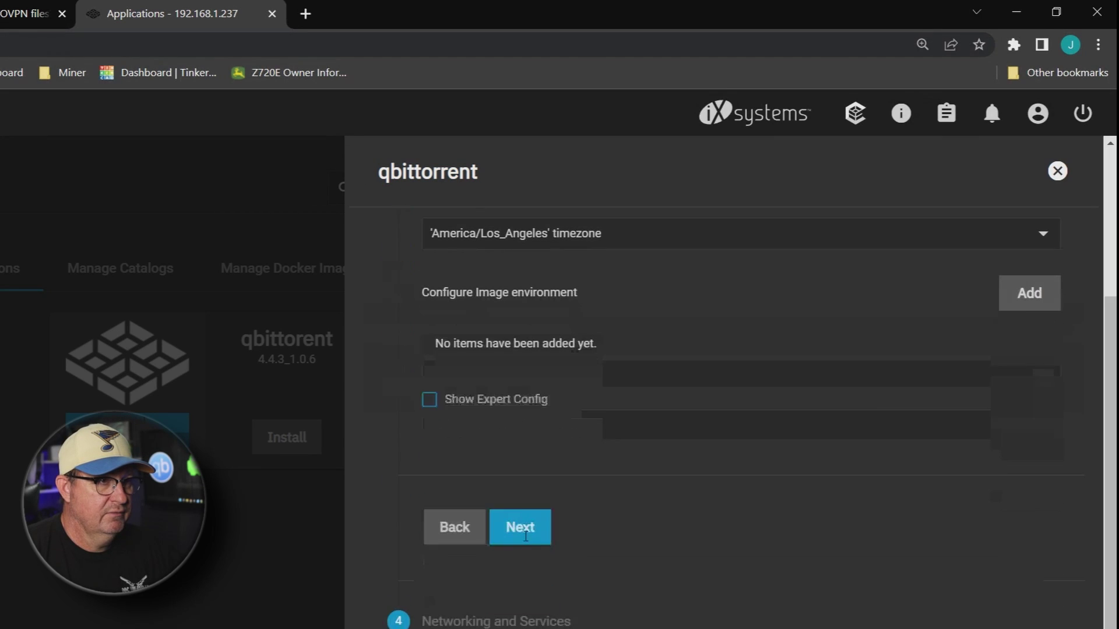
{"action": "left_click", "coordinate": [525, 536]}
{"action": "scroll", "coordinate": [529, 537], "scroll_direction": "down", "scroll_amount": 10}
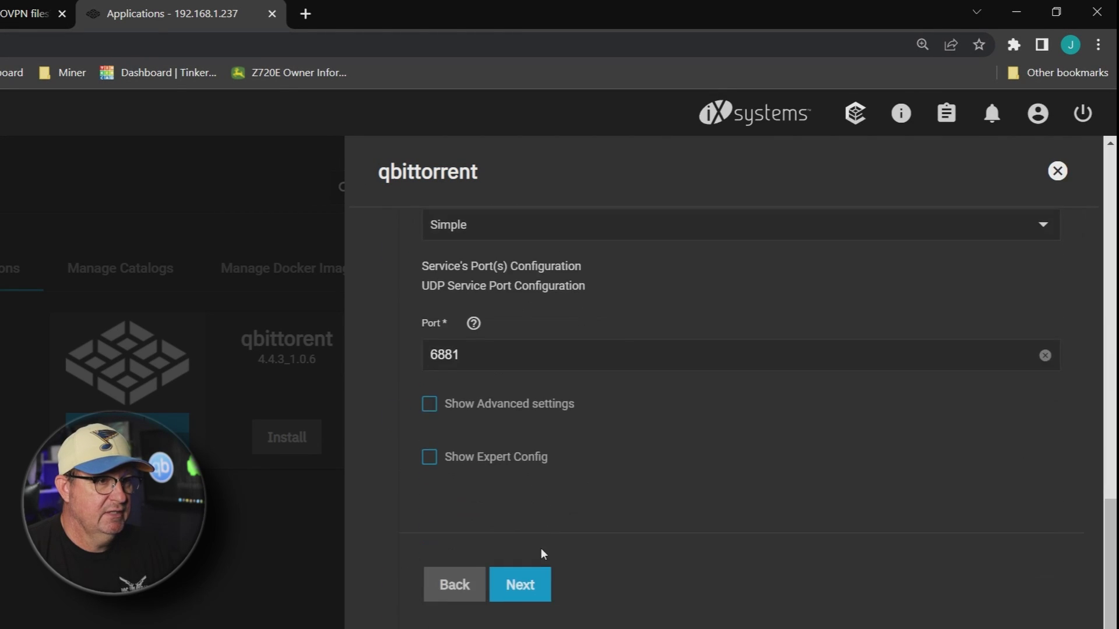
{"action": "left_click", "coordinate": [530, 585]}
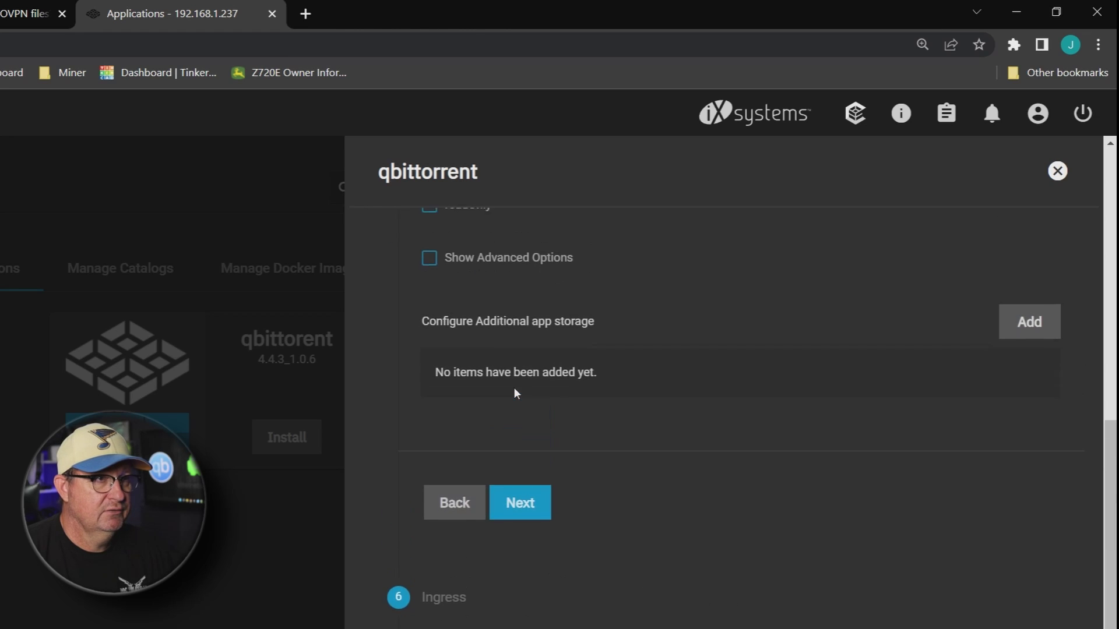
Add a custom additional app storage entry
{"action": "left_click", "coordinate": [1028, 415]}
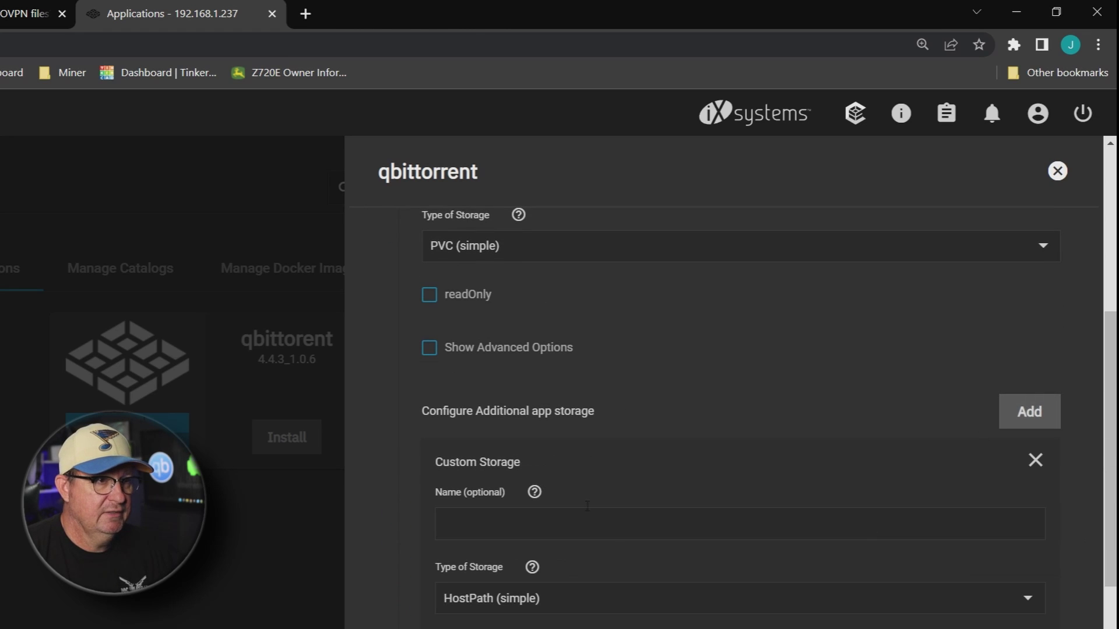
{"action": "scroll", "coordinate": [580, 375], "scroll_direction": "up", "scroll_amount": 4}
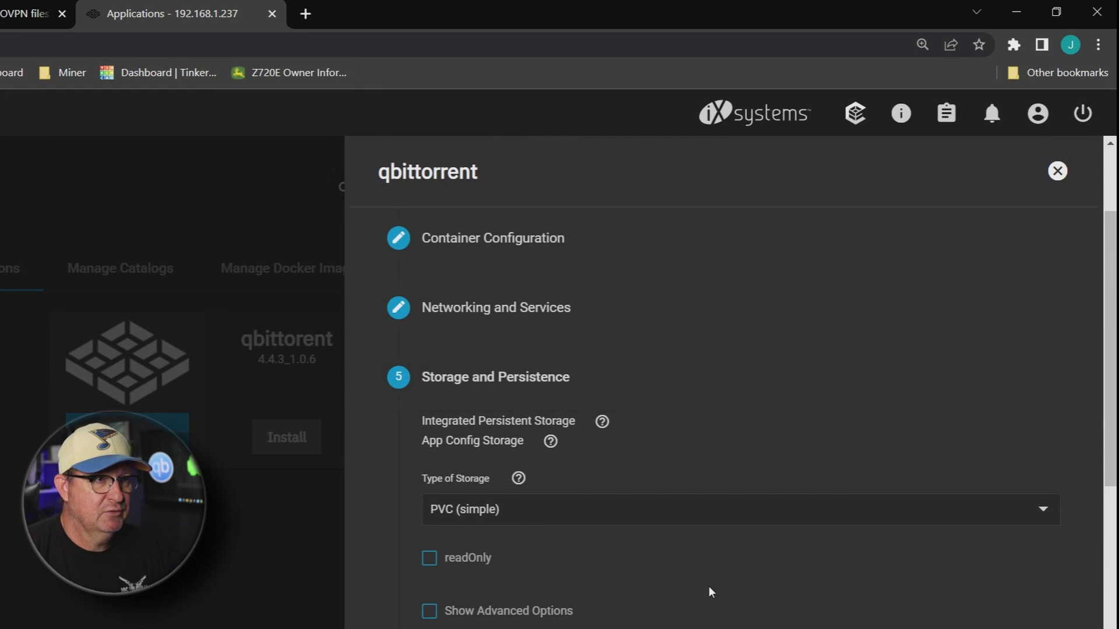
{"action": "scroll", "coordinate": [709, 586], "scroll_direction": "down", "scroll_amount": 8}
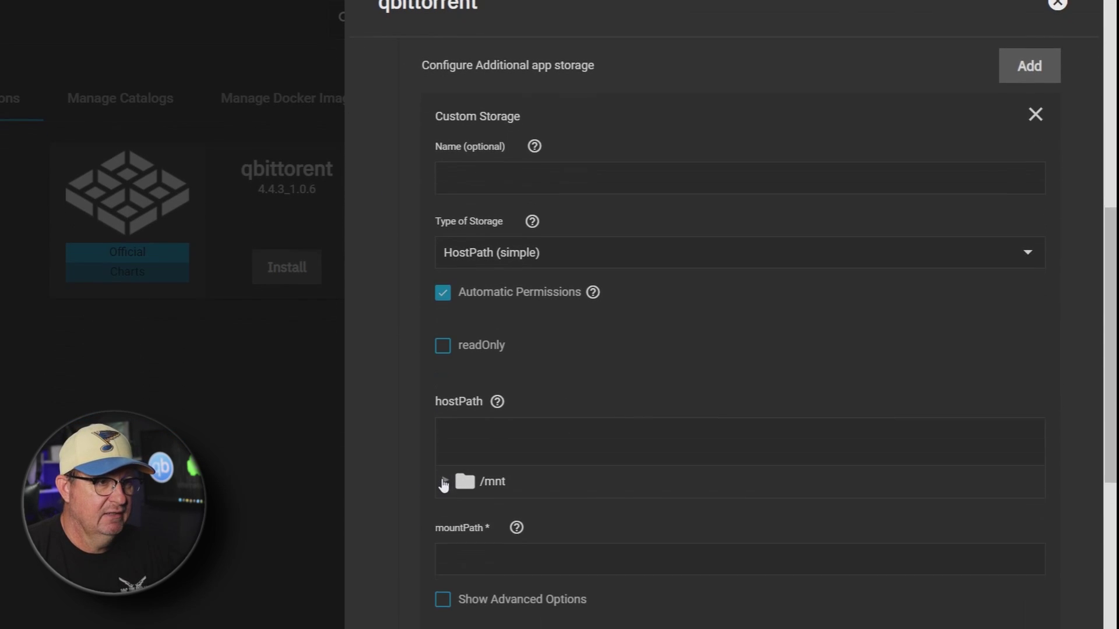
Choose /mnt/Bulk/Media as the storage entry's host path
{"action": "left_click", "coordinate": [444, 483]}
{"action": "scroll", "coordinate": [581, 377], "scroll_direction": "down", "scroll_amount": 3}
{"action": "left_click", "coordinate": [465, 334]}
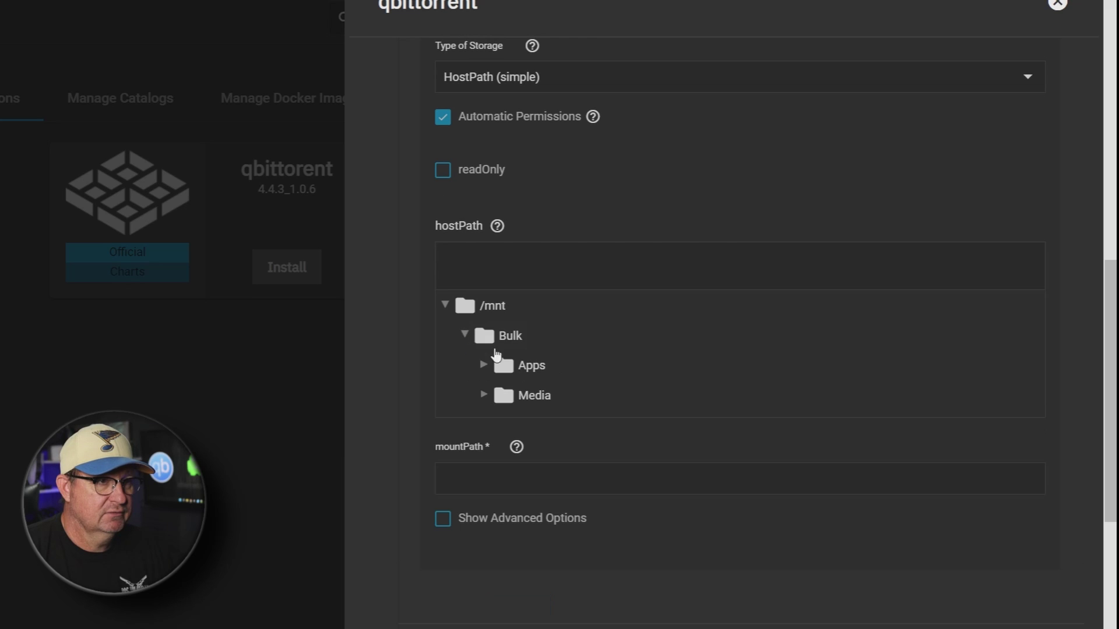
{"action": "left_click", "coordinate": [484, 394]}
{"action": "left_click", "coordinate": [527, 396]}
{"action": "scroll", "coordinate": [583, 394], "scroll_direction": "down", "scroll_amount": 1}
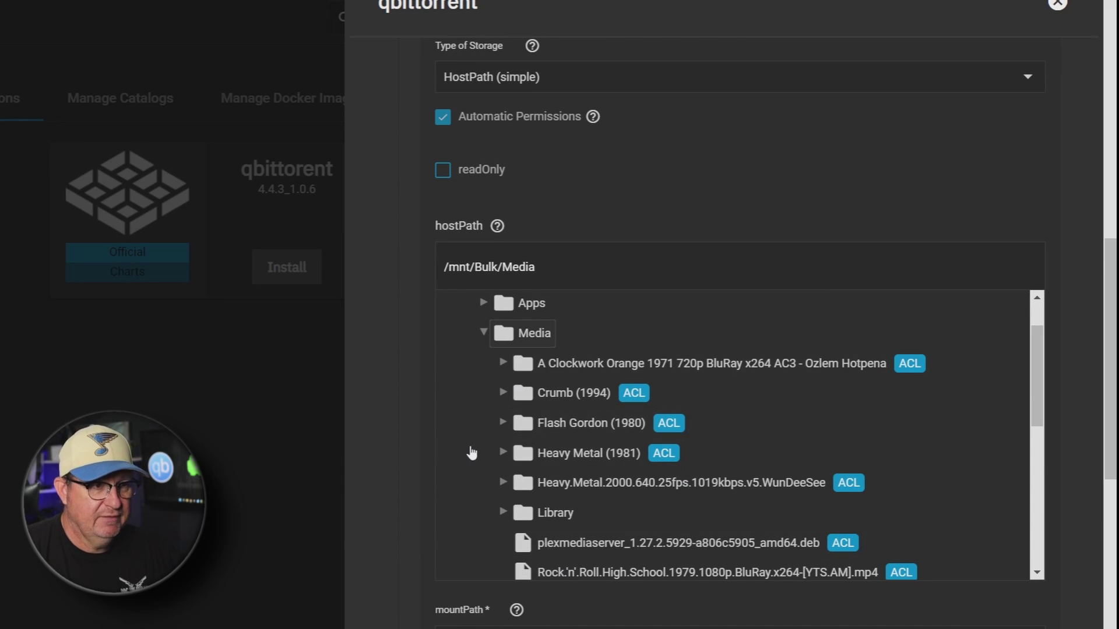
{"action": "scroll", "coordinate": [471, 454], "scroll_direction": "down", "scroll_amount": 5}
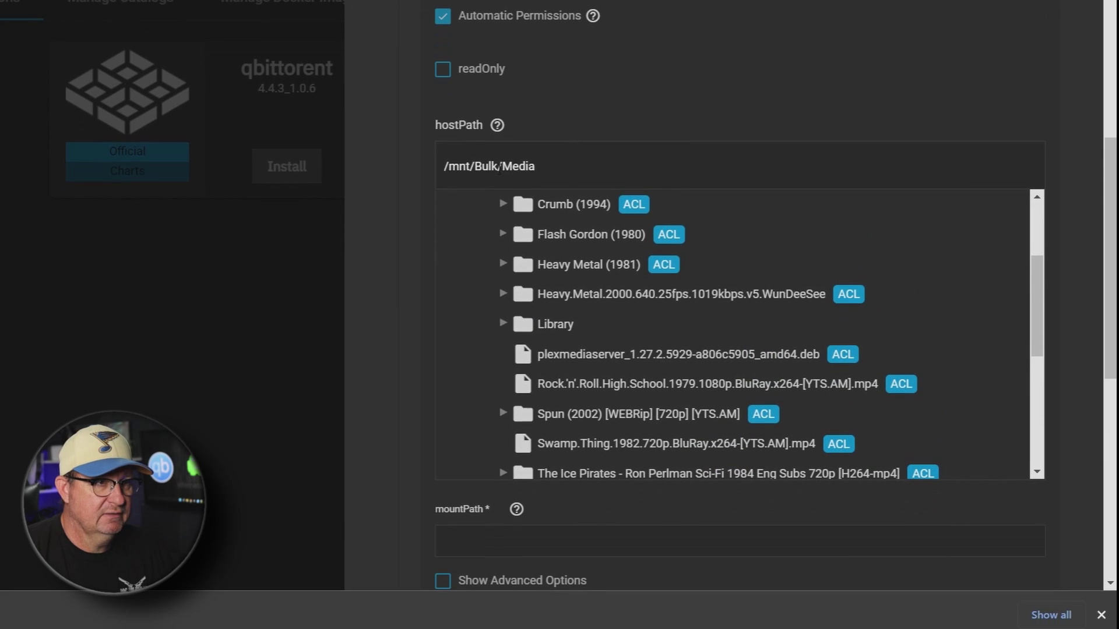
Set the mountPath to /Media, copied from the host path
{"action": "left_click_drag", "start_coordinate": [498, 167], "coordinate": [583, 164]}
{"action": "right_click", "coordinate": [519, 168]}
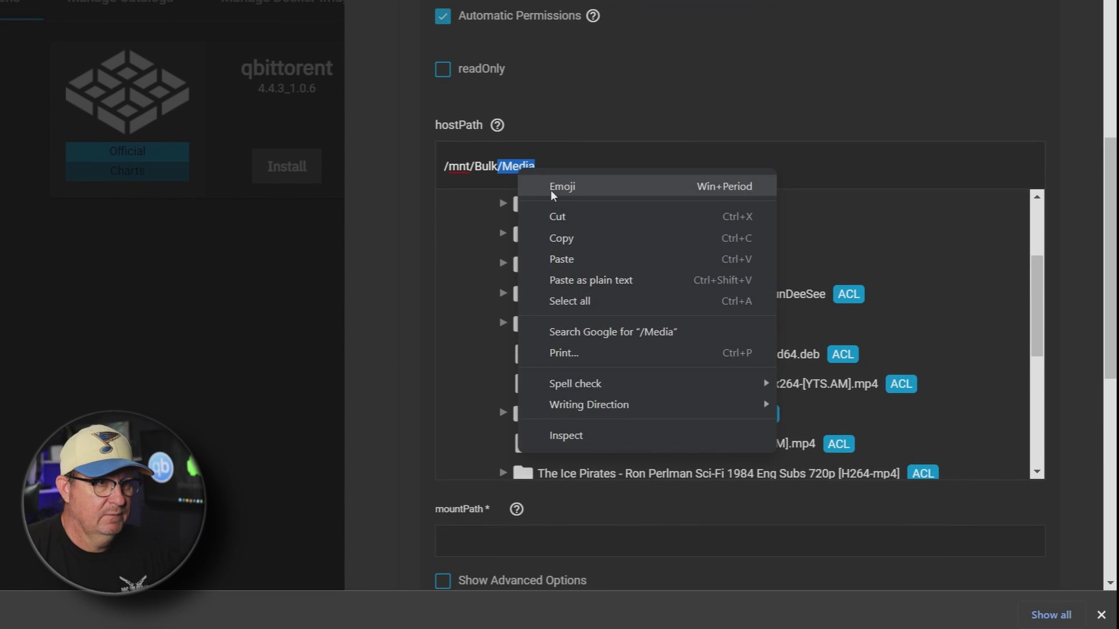
{"action": "left_click", "coordinate": [573, 235]}
{"action": "scroll", "coordinate": [480, 327], "scroll_direction": "down", "scroll_amount": 5}
{"action": "left_click", "coordinate": [470, 537]}
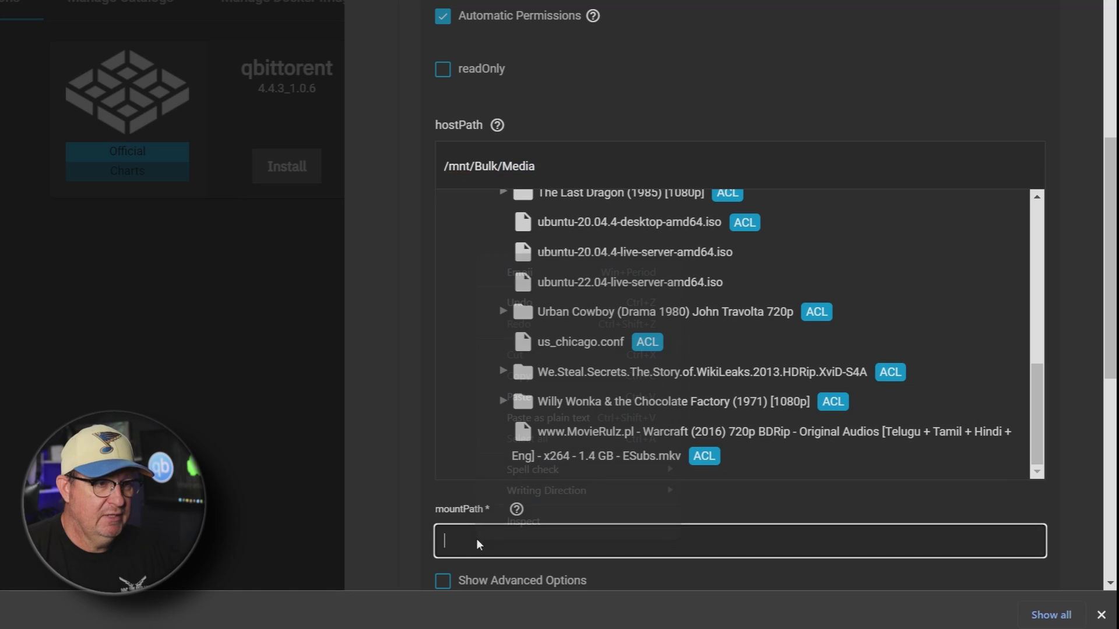
{"action": "right_click", "coordinate": [477, 539]}
{"action": "left_click", "coordinate": [489, 394]}
{"action": "scroll", "coordinate": [415, 362], "scroll_direction": "down", "scroll_amount": 8}
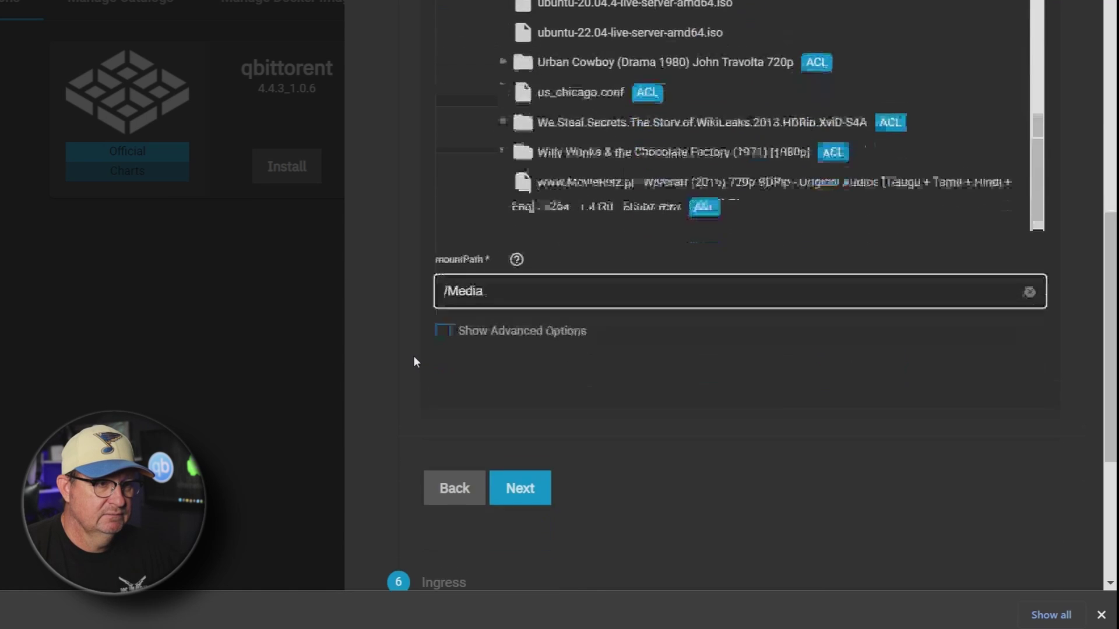
Accept defaults for the remaining wizard steps and save to install qbittorrent
{"action": "left_click", "coordinate": [532, 308]}
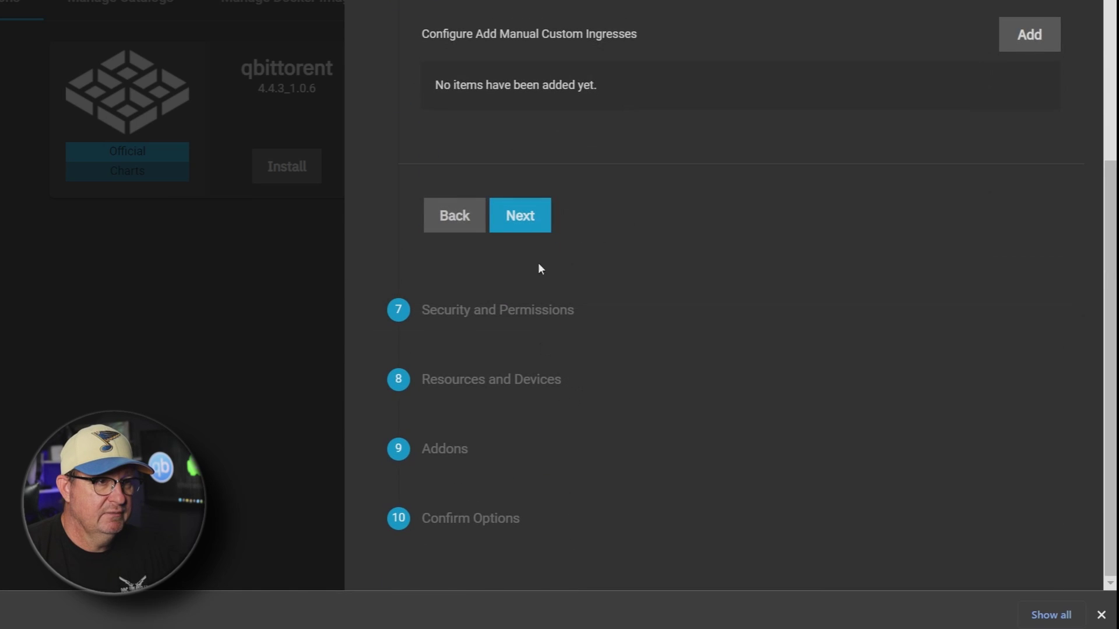
{"action": "left_click", "coordinate": [532, 227]}
{"action": "scroll", "coordinate": [548, 350], "scroll_direction": "down", "scroll_amount": 6}
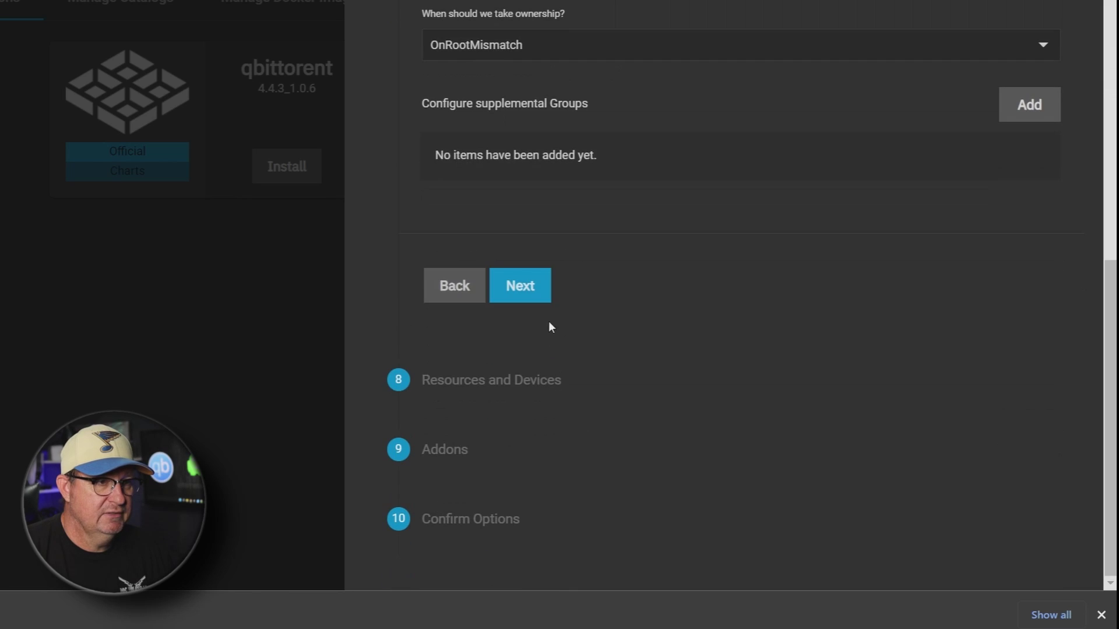
{"action": "left_click", "coordinate": [531, 285]}
{"action": "scroll", "coordinate": [559, 344], "scroll_direction": "down", "scroll_amount": 2}
{"action": "left_click", "coordinate": [535, 357]}
{"action": "left_click", "coordinate": [533, 477]}
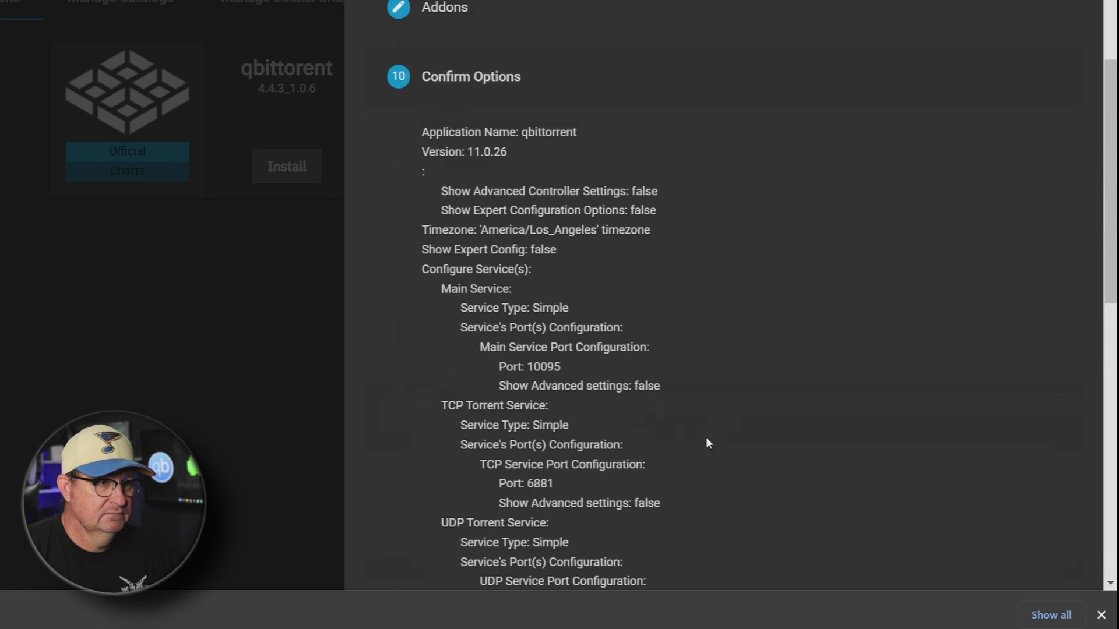
{"action": "scroll", "coordinate": [699, 455], "scroll_direction": "down", "scroll_amount": 10}
{"action": "left_click", "coordinate": [554, 562]}
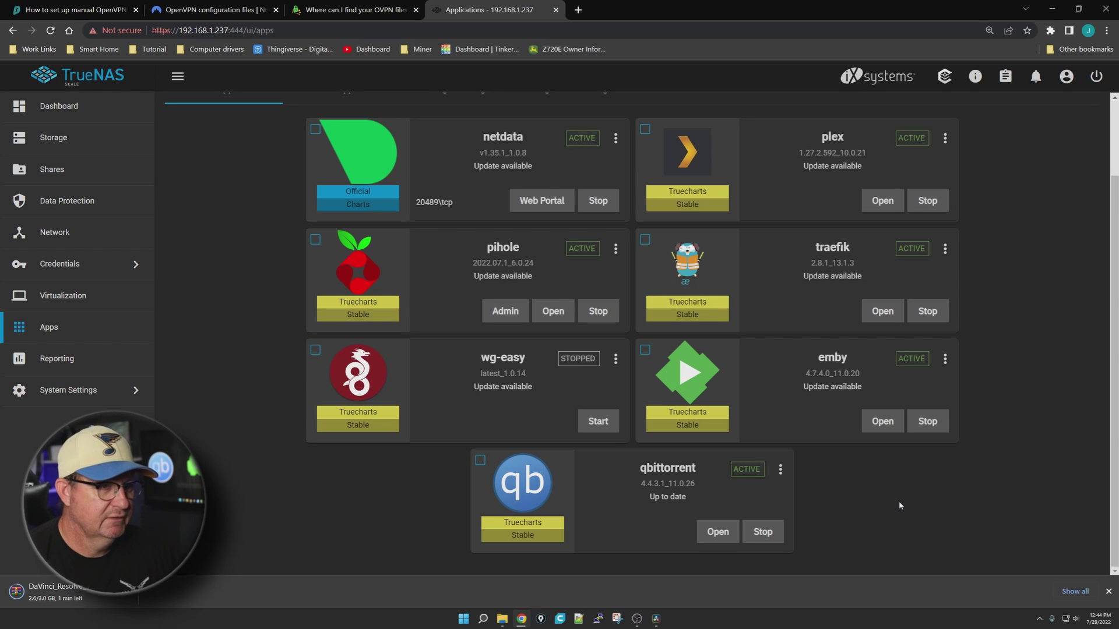
Open the qbittorrent Web UI from its Installed Applications card
{"action": "left_click", "coordinate": [718, 531]}
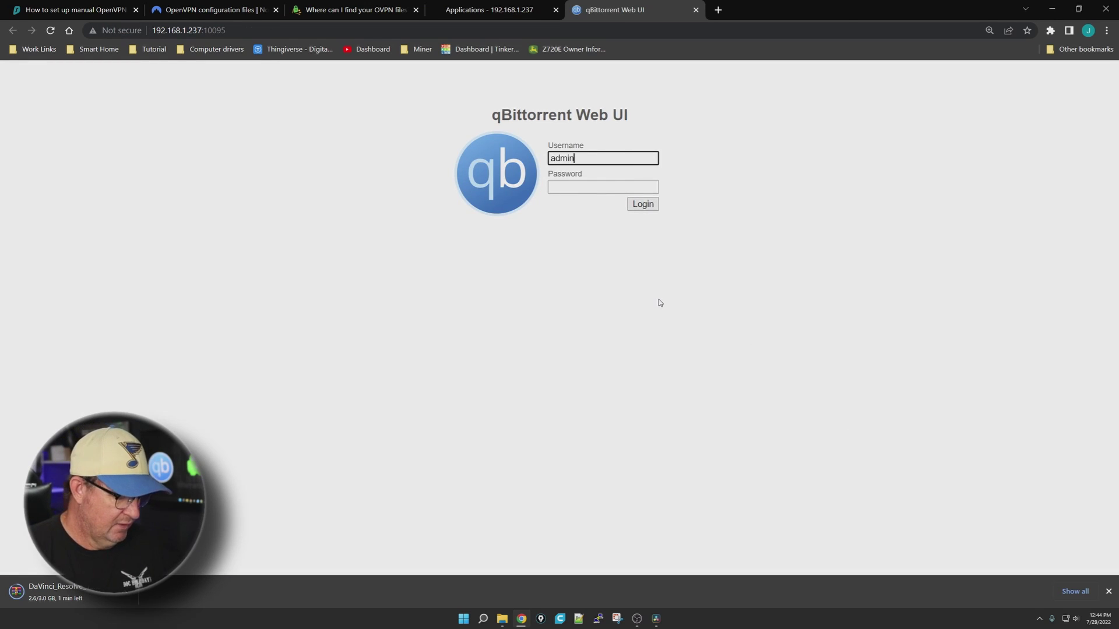
Log into the qBittorrent Web UI and accept Chrome's save-password bubble
{"action": "key", "text": "Tab"}
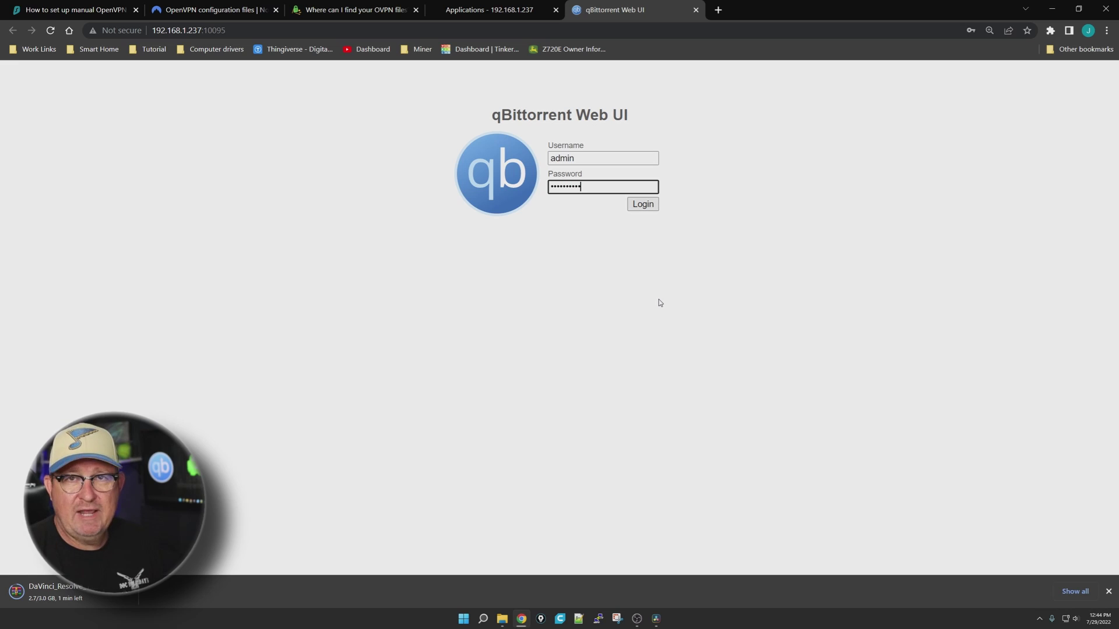
{"action": "key", "text": "Return"}
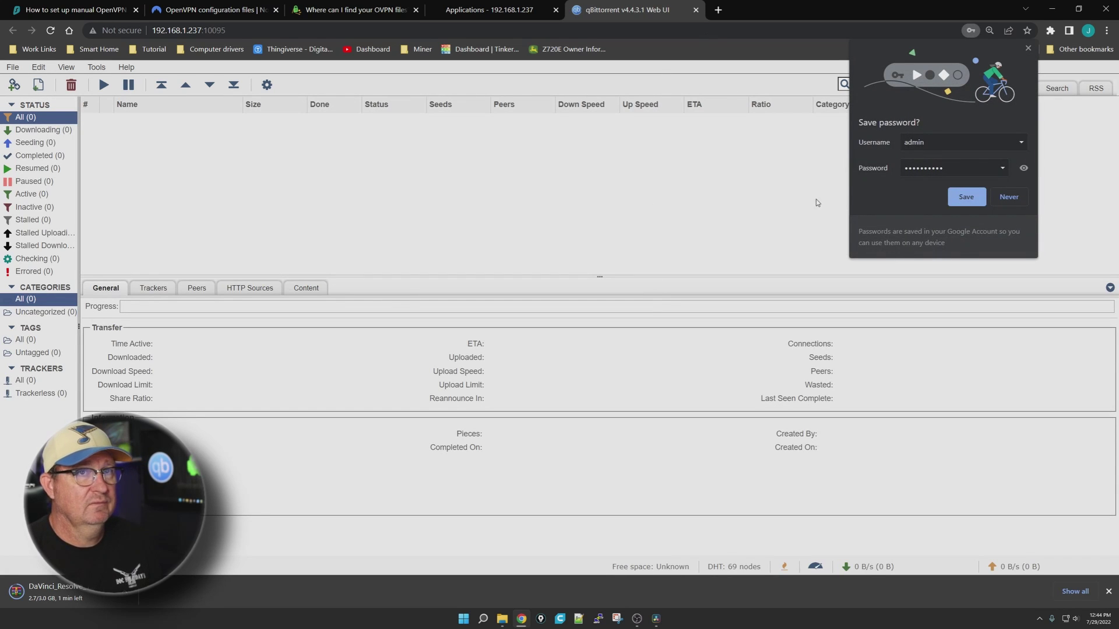
{"action": "left_click", "coordinate": [966, 197]}
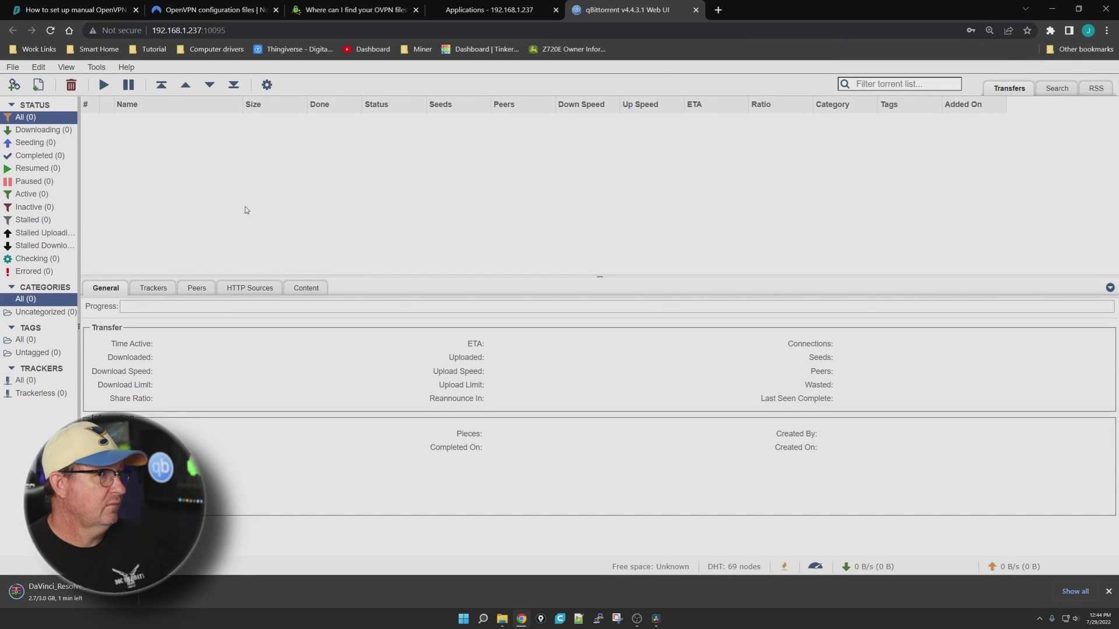
Hide the browser bookmarks bar and point out the Options gear button
{"action": "left_click", "coordinate": [266, 84]}
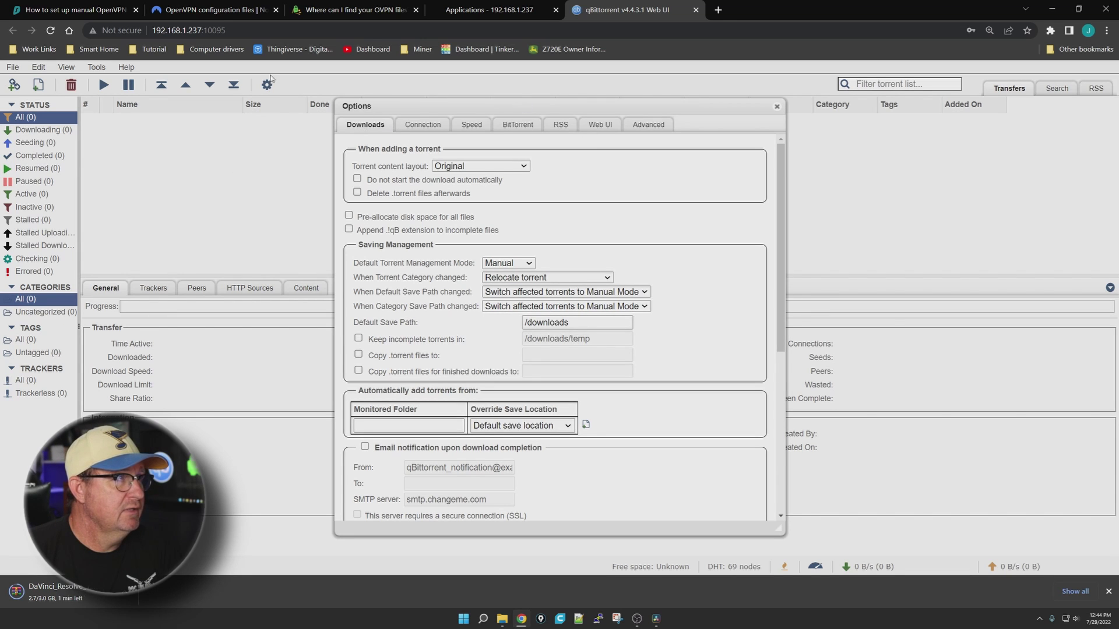
{"action": "left_click", "coordinate": [777, 106]}
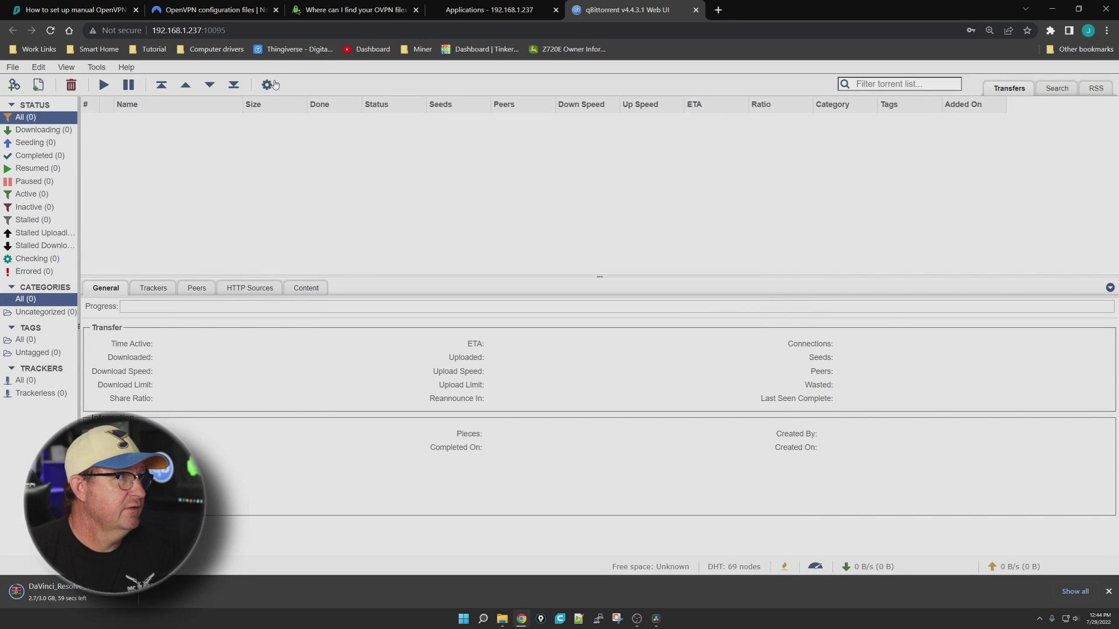
{"action": "key", "text": "ctrl+shift+b"}
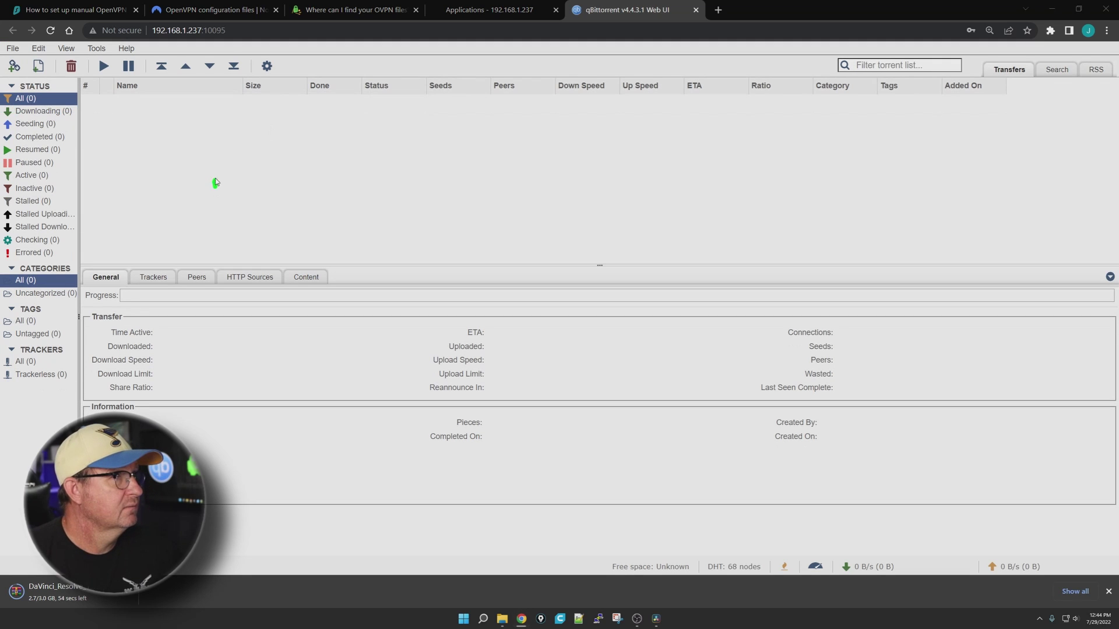
{"action": "left_click_drag", "start_coordinate": [215, 182], "coordinate": [257, 87]}
{"action": "left_click_drag", "start_coordinate": [306, 189], "coordinate": [275, 70]}
{"action": "key", "text": "Escape"}
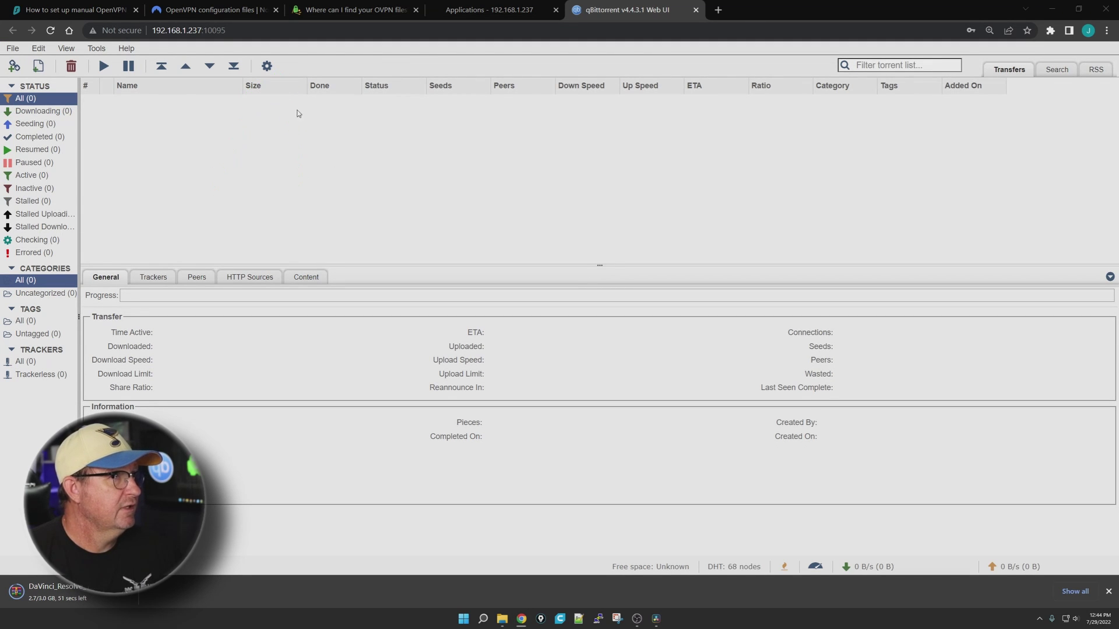
Change the Default Save Path from /downloads to /Media and save the options
{"action": "left_click", "coordinate": [266, 66]}
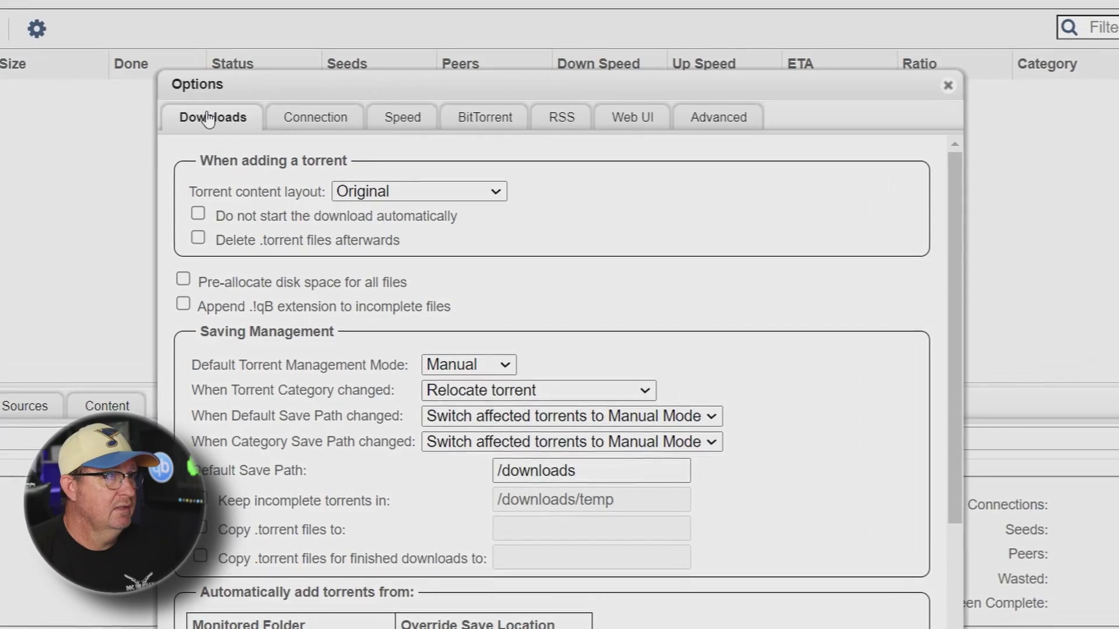
{"action": "left_click_drag", "start_coordinate": [3, 193], "coordinate": [153, 122]}
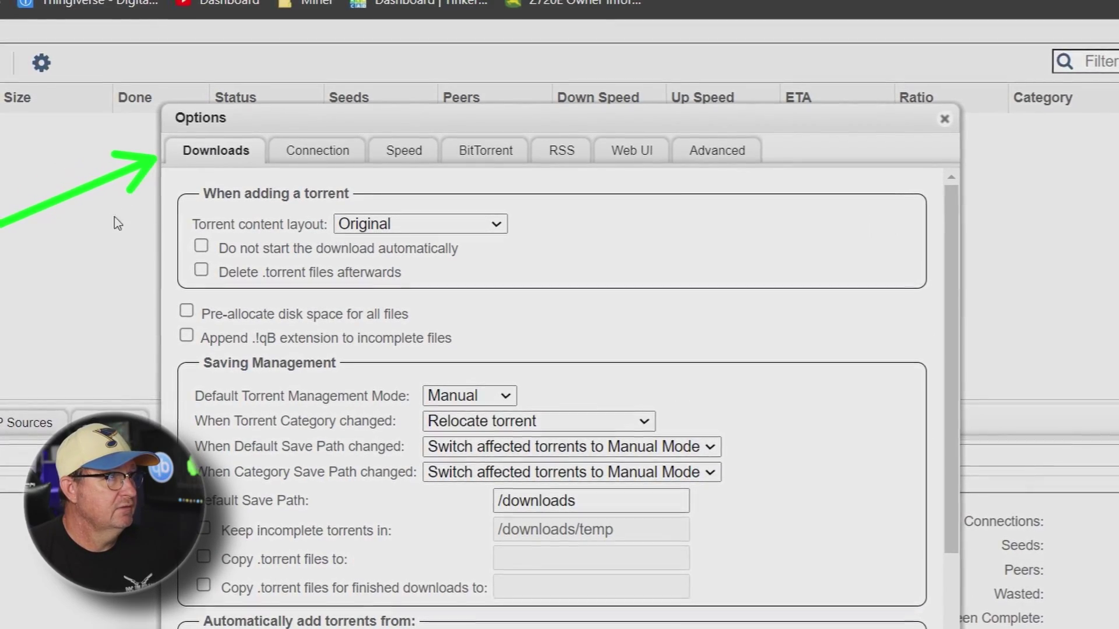
{"action": "left_click_drag", "start_coordinate": [1, 571], "coordinate": [480, 499]}
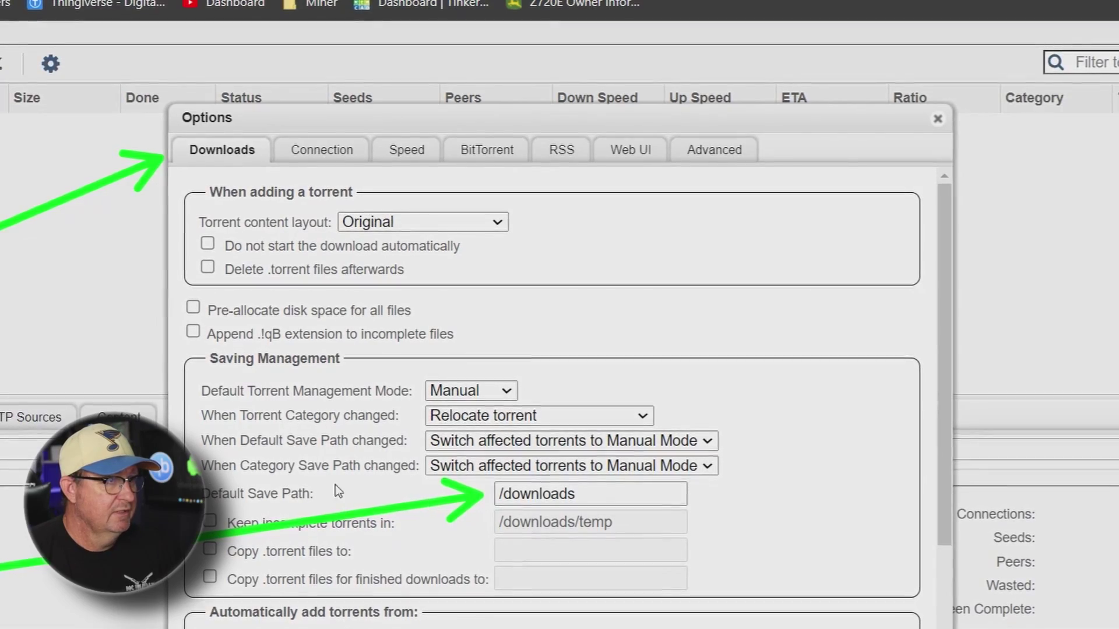
{"action": "key", "text": "Escape"}
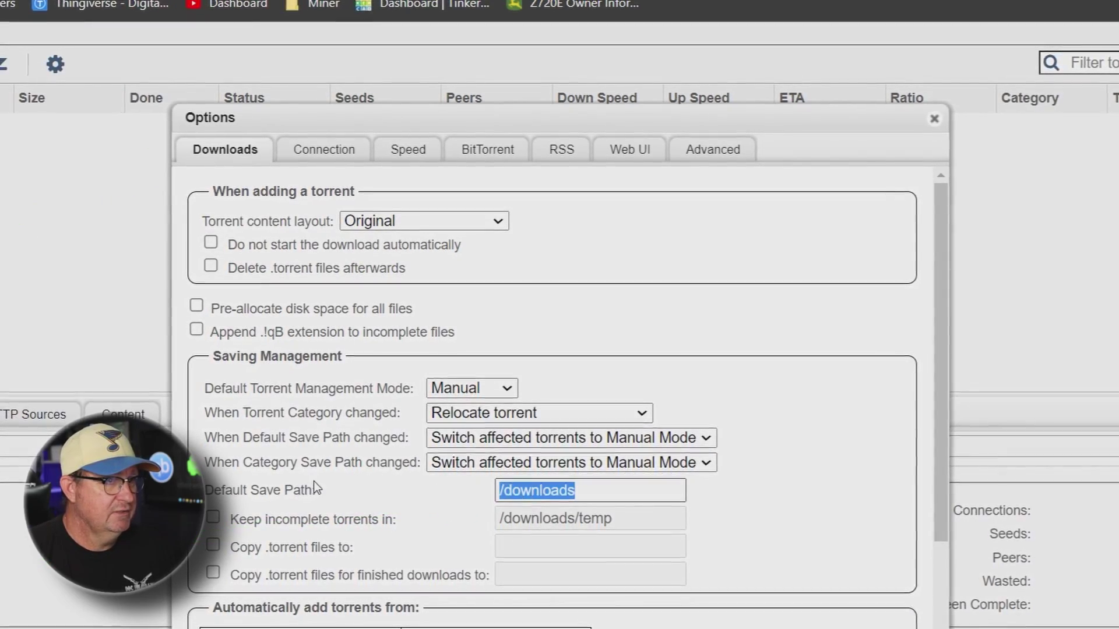
{"action": "type", "text": "/Medi"}
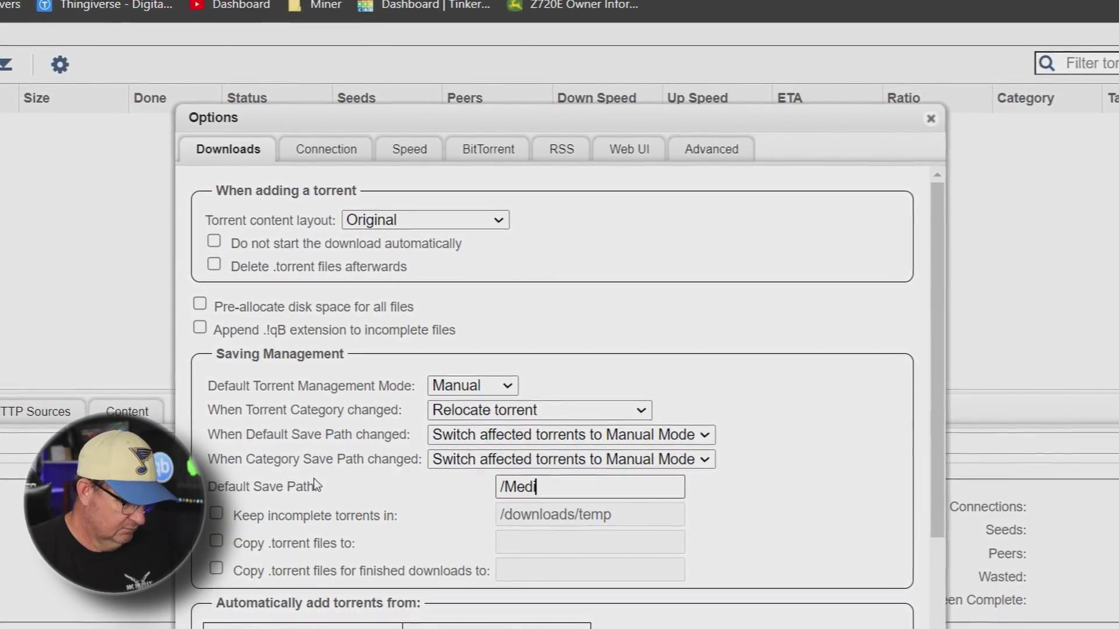
{"action": "type", "text": "a"}
{"action": "scroll", "coordinate": [396, 385], "scroll_direction": "down", "scroll_amount": 10}
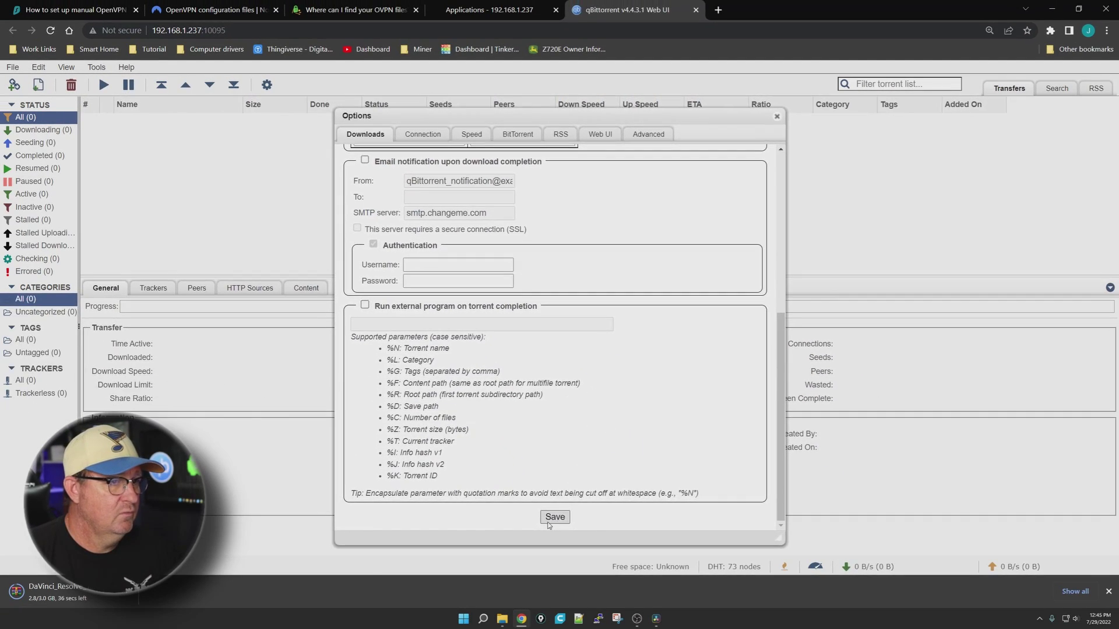
{"action": "left_click", "coordinate": [554, 593]}
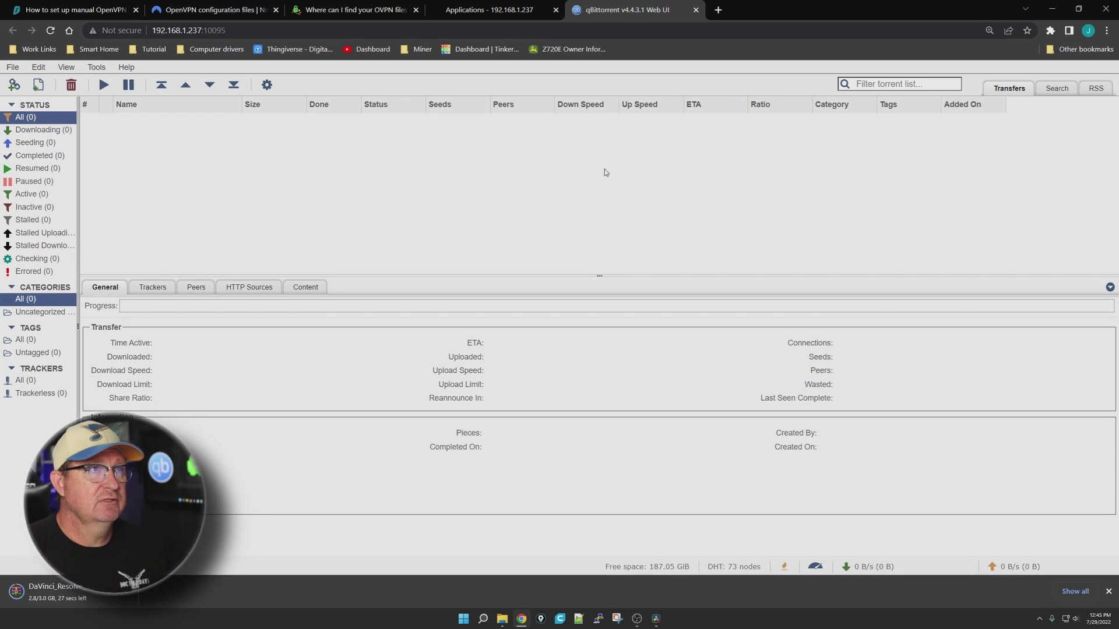
Search the web for a test torrent download and open WebTorrent's Free Torrents page
{"action": "left_click", "coordinate": [718, 10]}
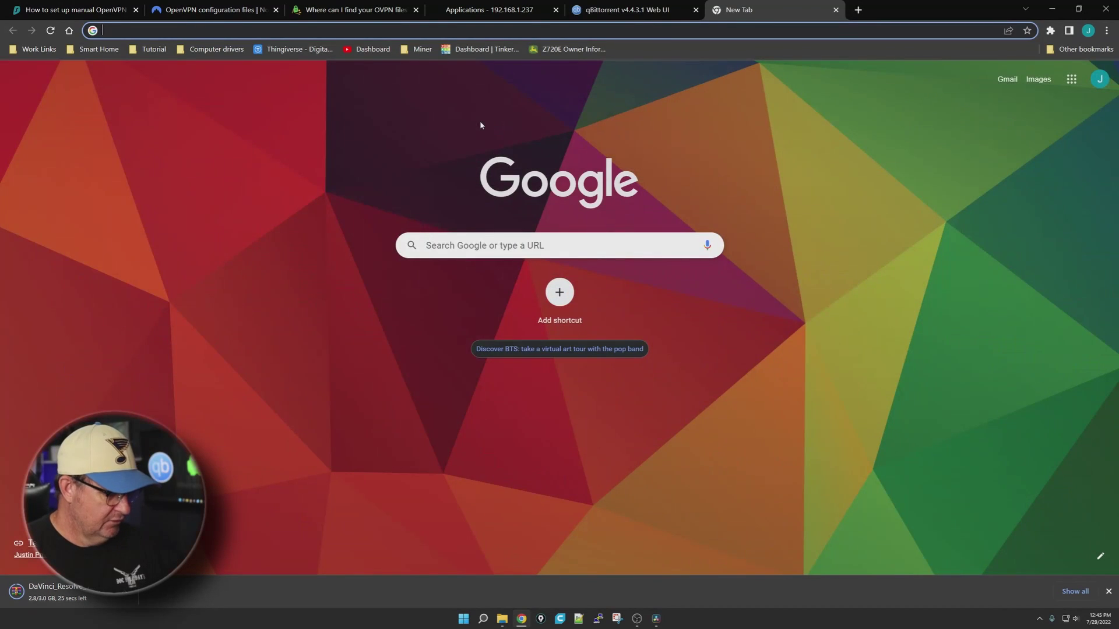
{"action": "type", "text": "test tor"}
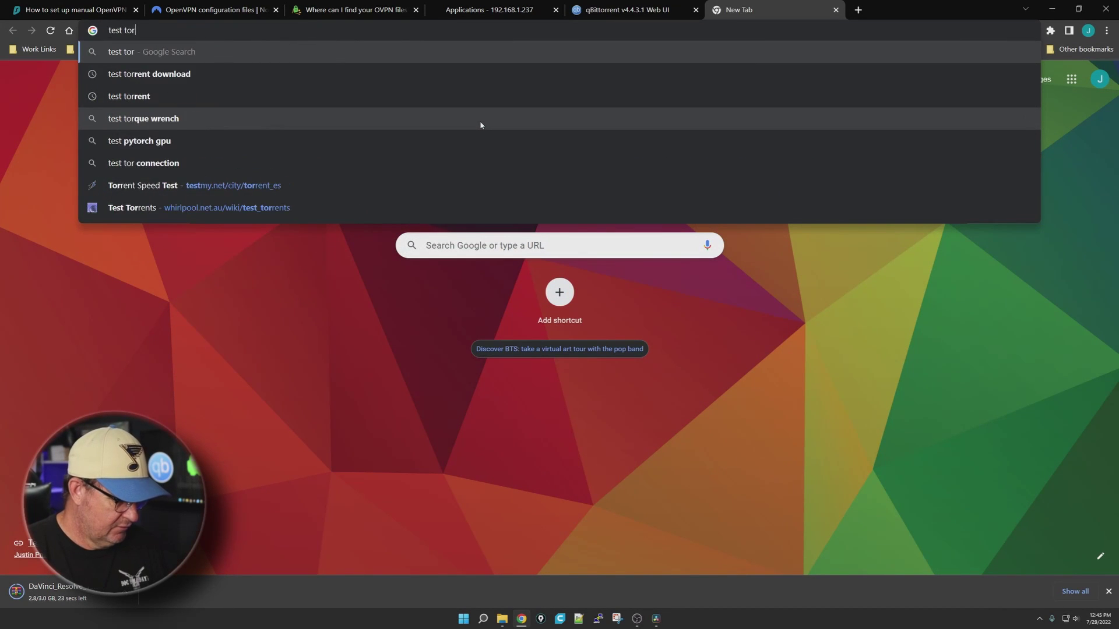
{"action": "type", "text": "rent downl;oad"}
{"action": "key", "text": "Return"}
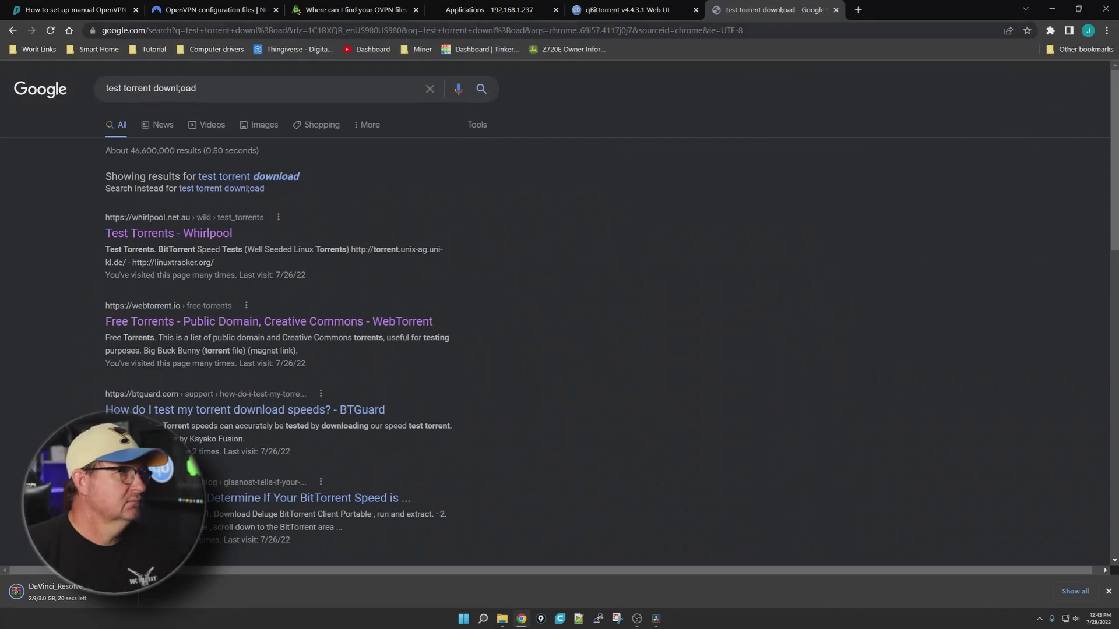
{"action": "left_click", "coordinate": [129, 324]}
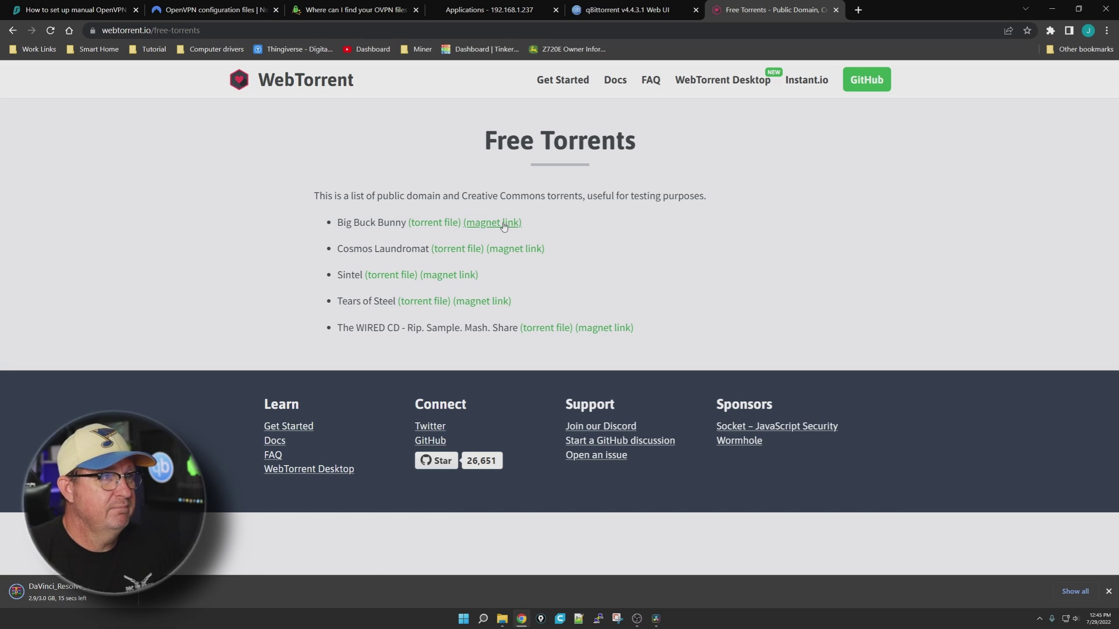
Copy the Big Buck Bunny magnet link address and go back to the qBittorrent tab
{"action": "right_click", "coordinate": [503, 227]}
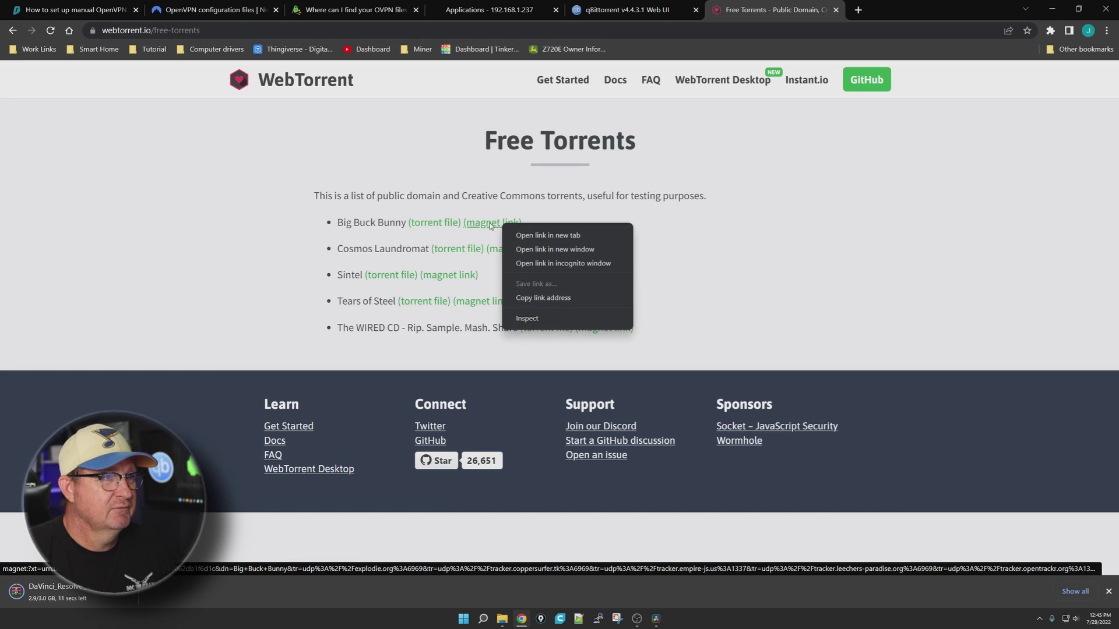
{"action": "left_click", "coordinate": [545, 298]}
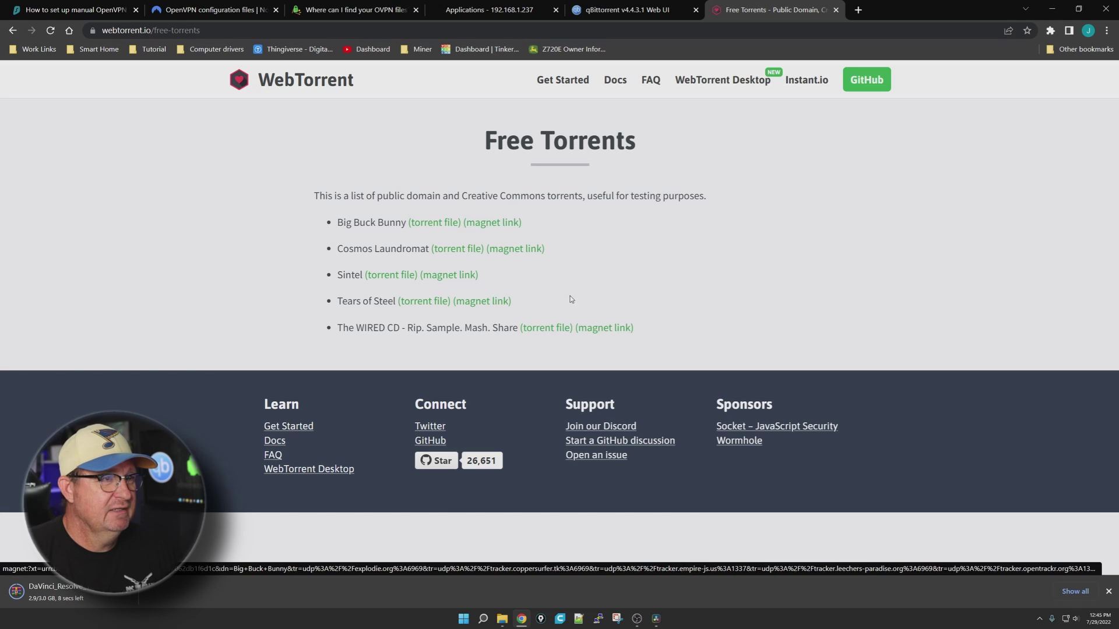
{"action": "left_click", "coordinate": [624, 10]}
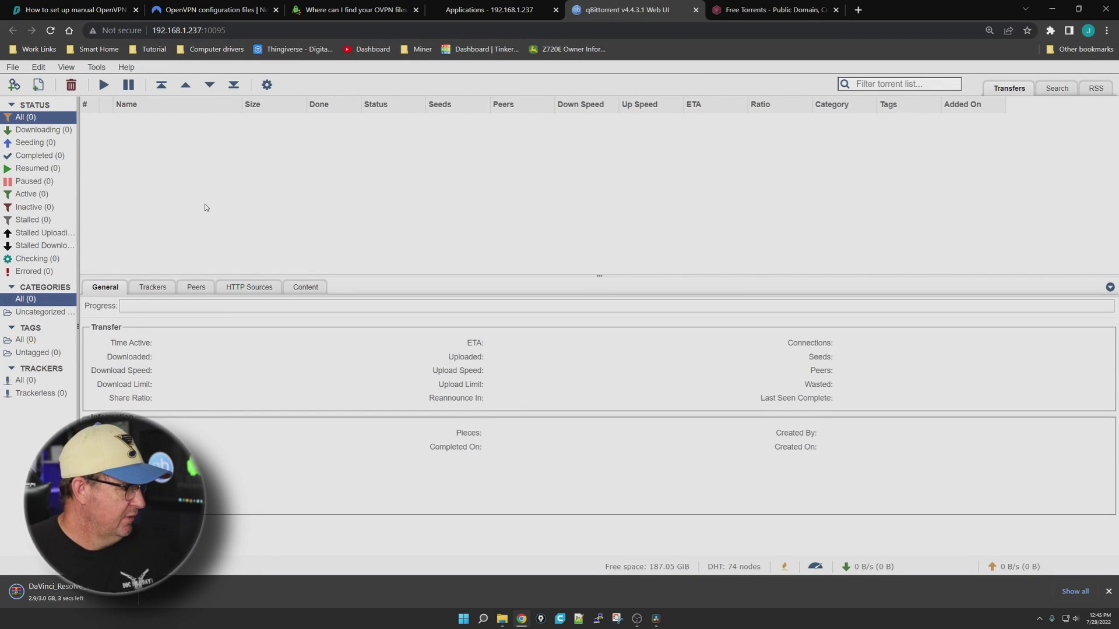
Add the Big Buck Bunny magnet link via Add Torrent Link, saving to /Media, and start it
{"action": "key", "text": "ctrl+shift+b"}
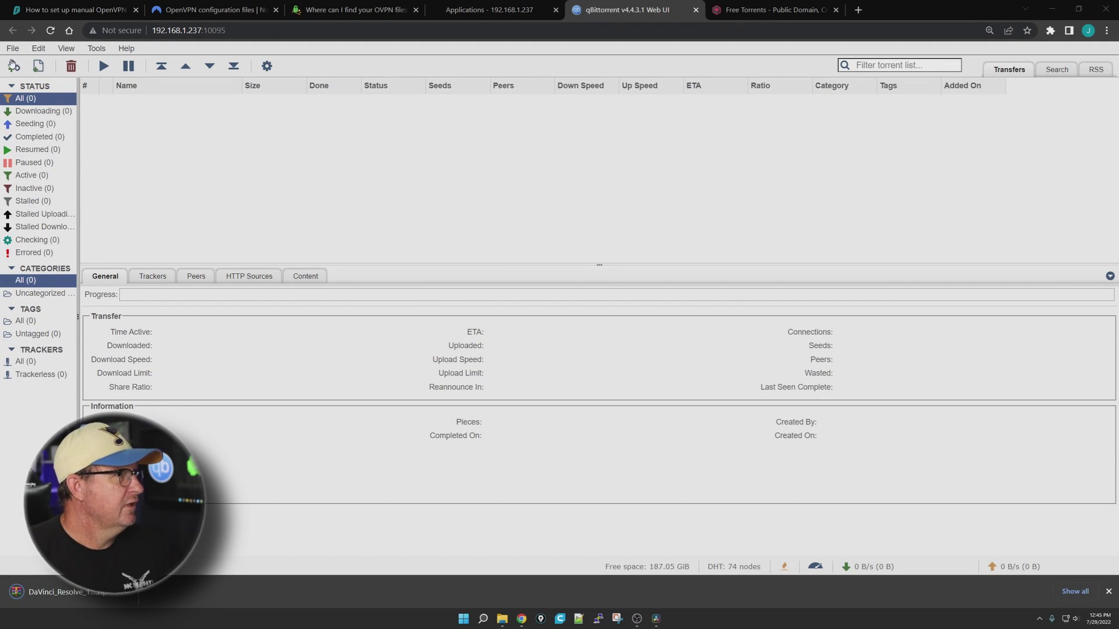
{"action": "left_click", "coordinate": [15, 66]}
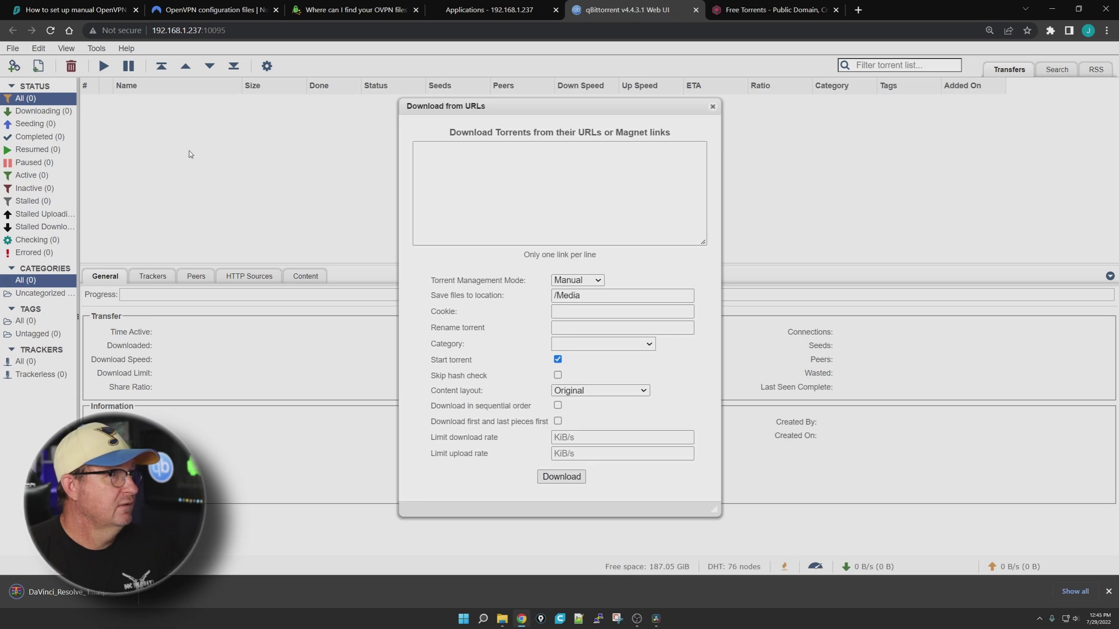
{"action": "right_click", "coordinate": [469, 176]}
{"action": "left_click", "coordinate": [497, 270]}
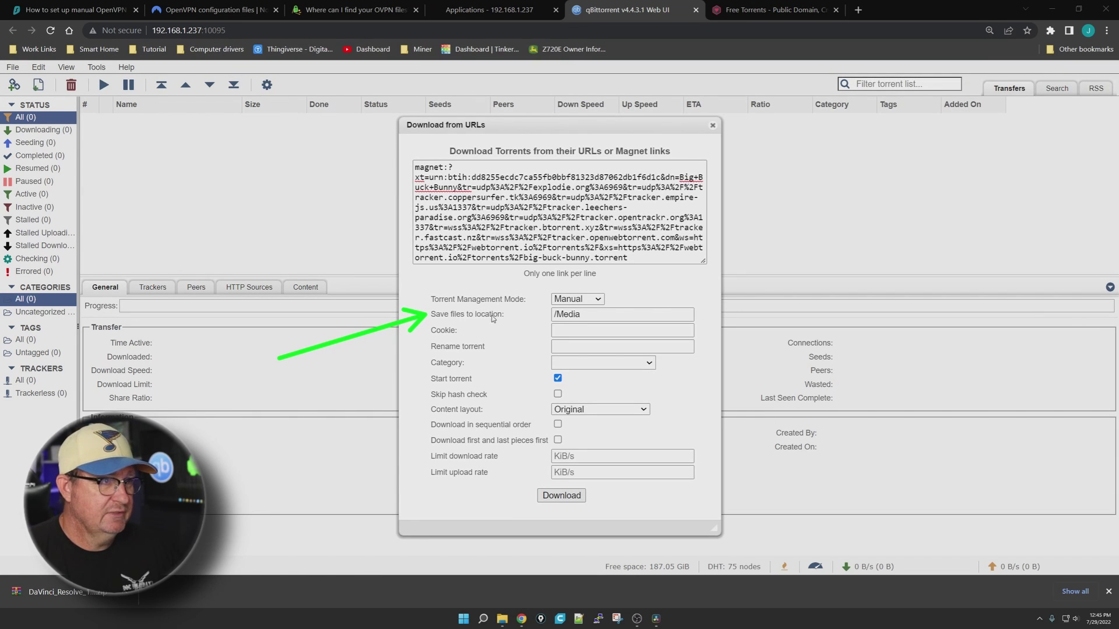
{"action": "left_click_drag", "start_coordinate": [371, 394], "coordinate": [549, 328]}
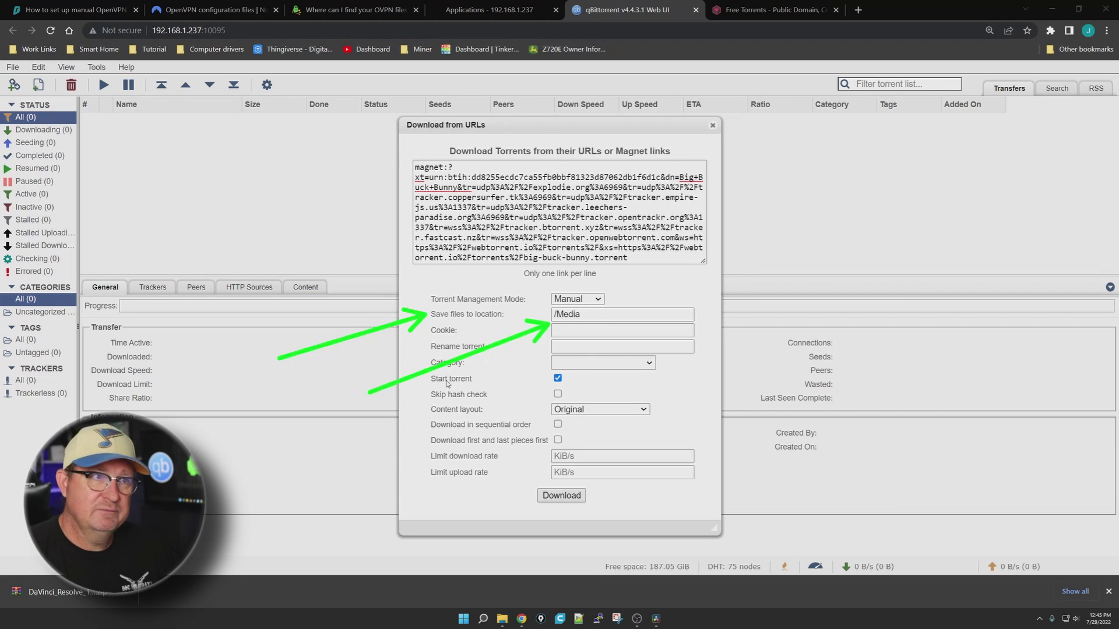
{"action": "key", "text": "Escape"}
{"action": "left_click", "coordinate": [545, 496]}
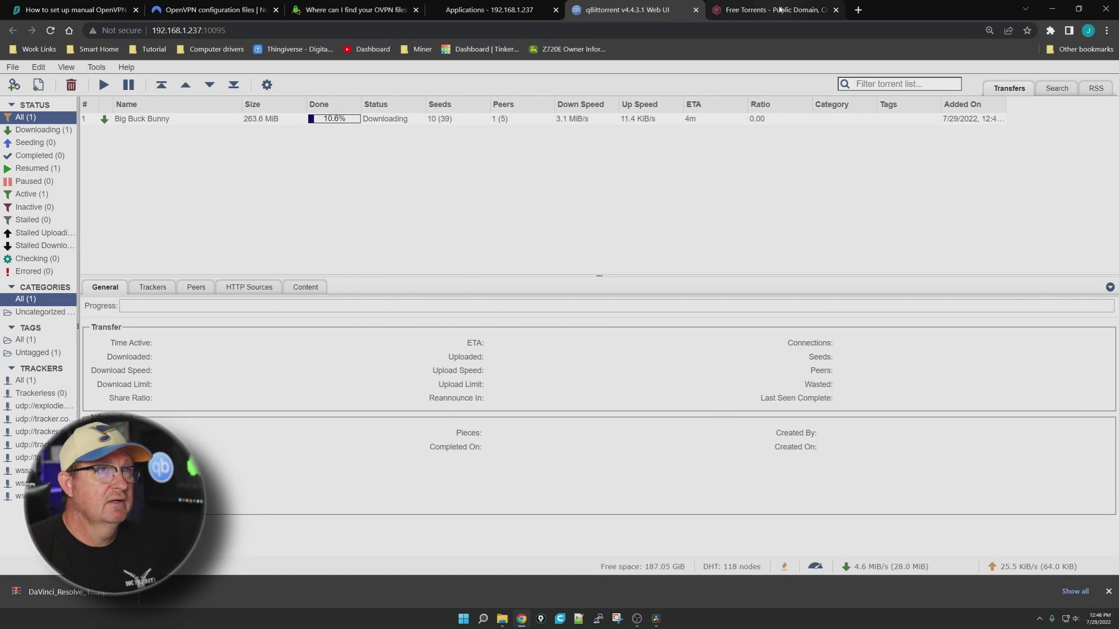
Check the Big Buck Bunny download progress, then close the qBittorrent Web UI tab
{"action": "left_click", "coordinate": [769, 10]}
{"action": "left_click", "coordinate": [627, 12]}
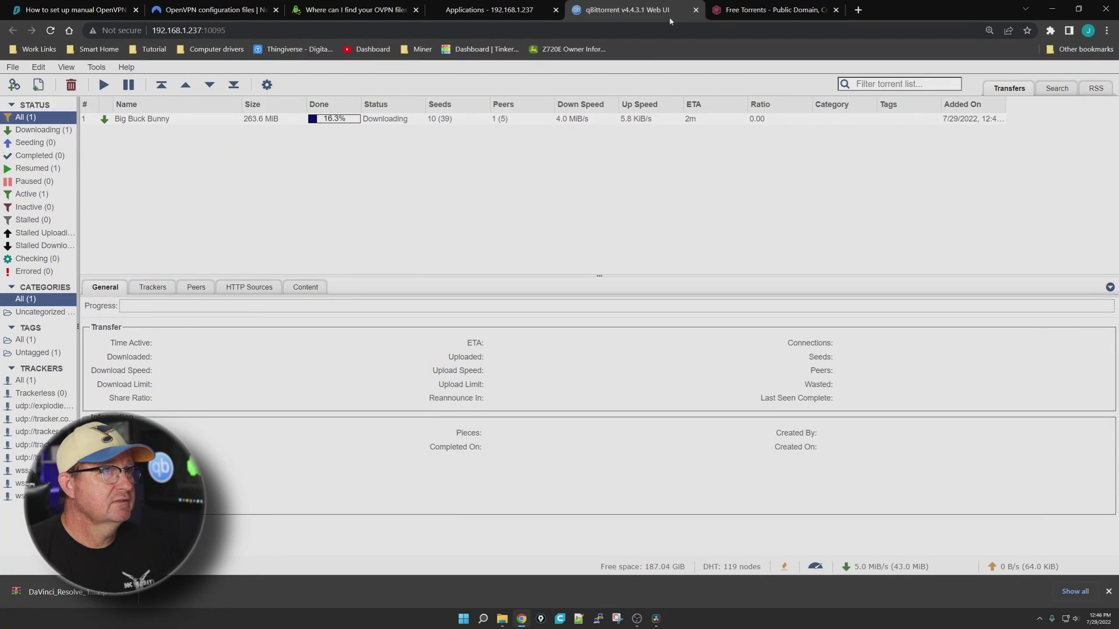
{"action": "left_click", "coordinate": [696, 9]}
Open a shell in the qbittorrent app's qbittorrent container from its actions menu
{"action": "left_click", "coordinate": [490, 10]}
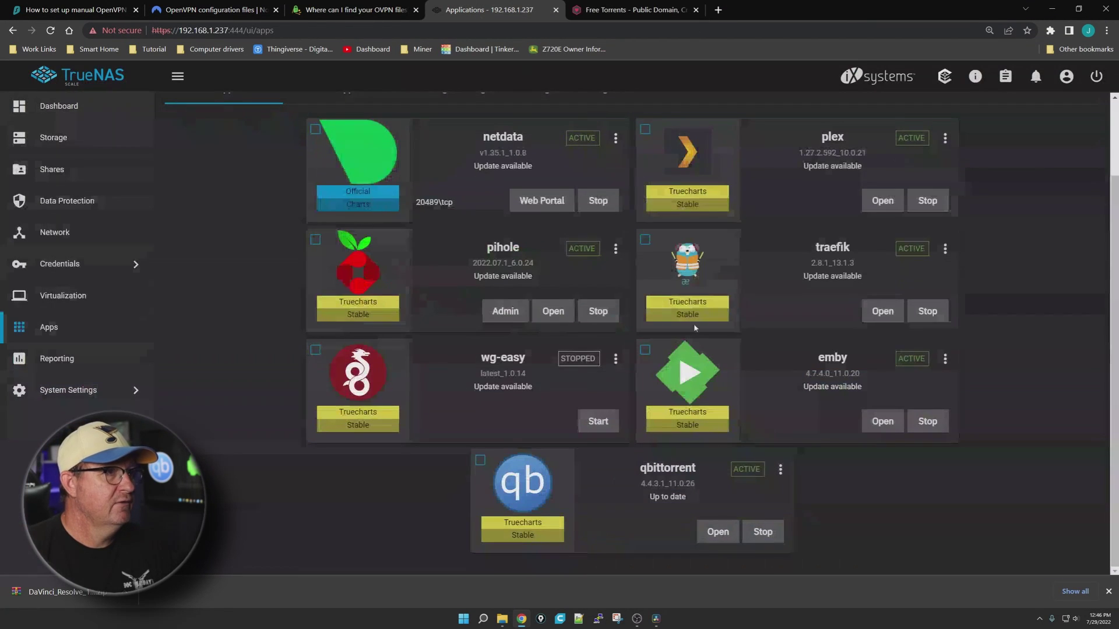
{"action": "left_click", "coordinate": [780, 472]}
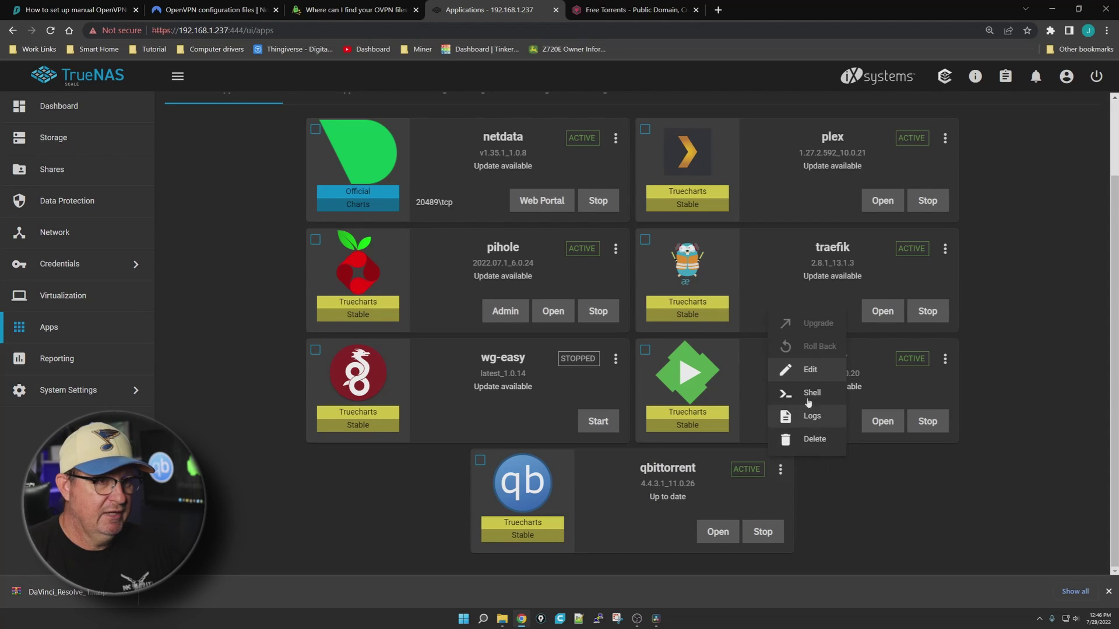
{"action": "left_click", "coordinate": [830, 510]}
{"action": "key", "text": "ctrl+shift+b"}
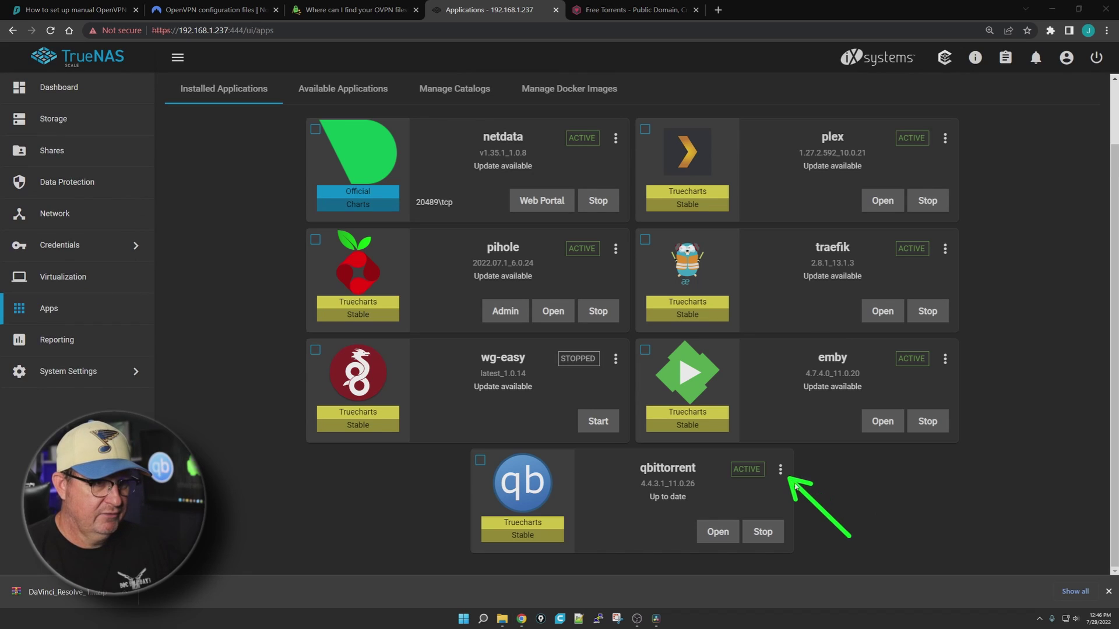
{"action": "left_click", "coordinate": [780, 470]}
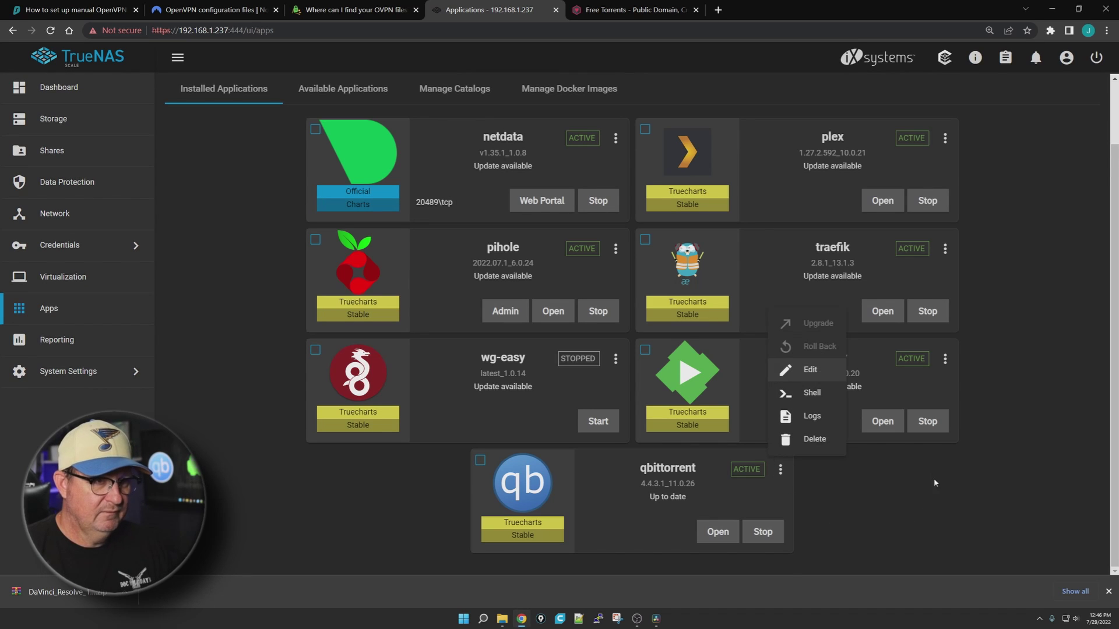
{"action": "key", "text": "ctrl+shift+b"}
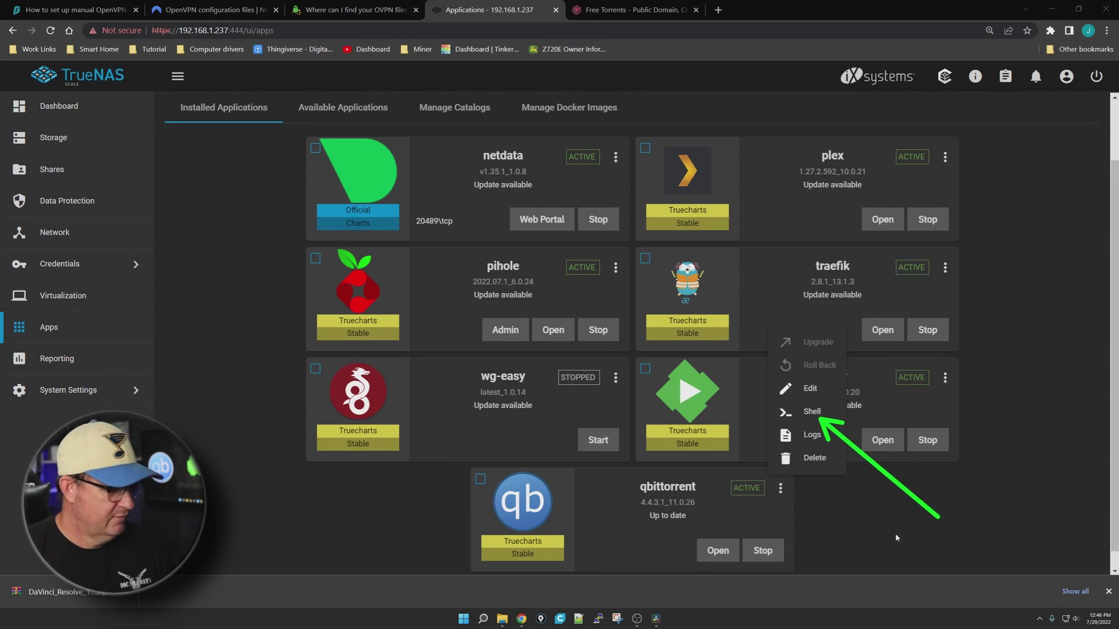
{"action": "left_click", "coordinate": [812, 411]}
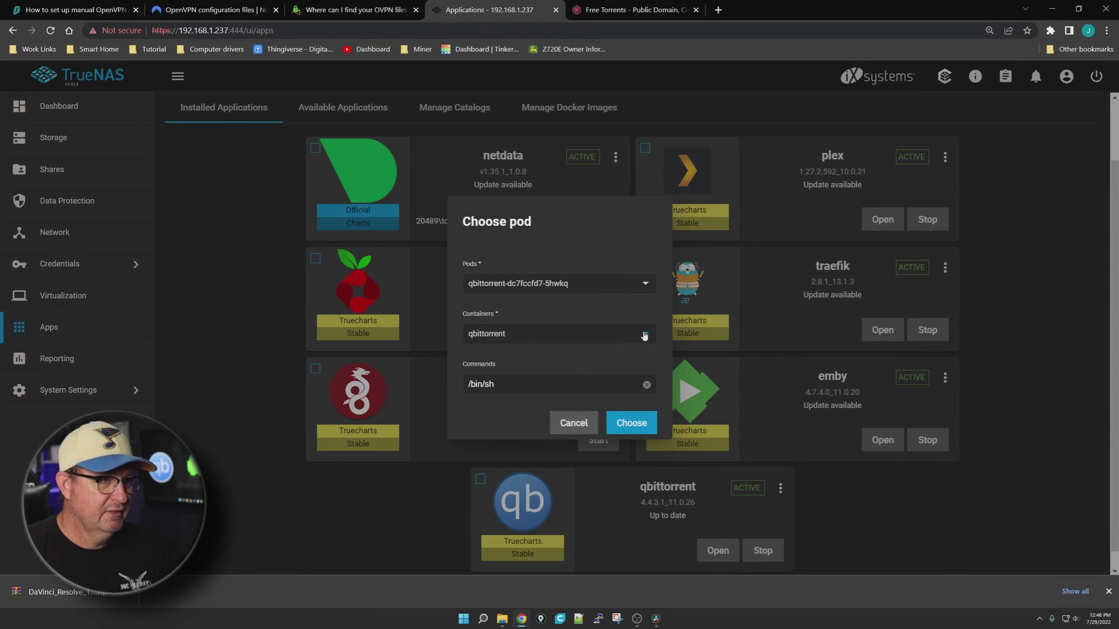
{"action": "left_click", "coordinate": [645, 335]}
{"action": "left_click", "coordinate": [641, 333]}
{"action": "left_click", "coordinate": [634, 425]}
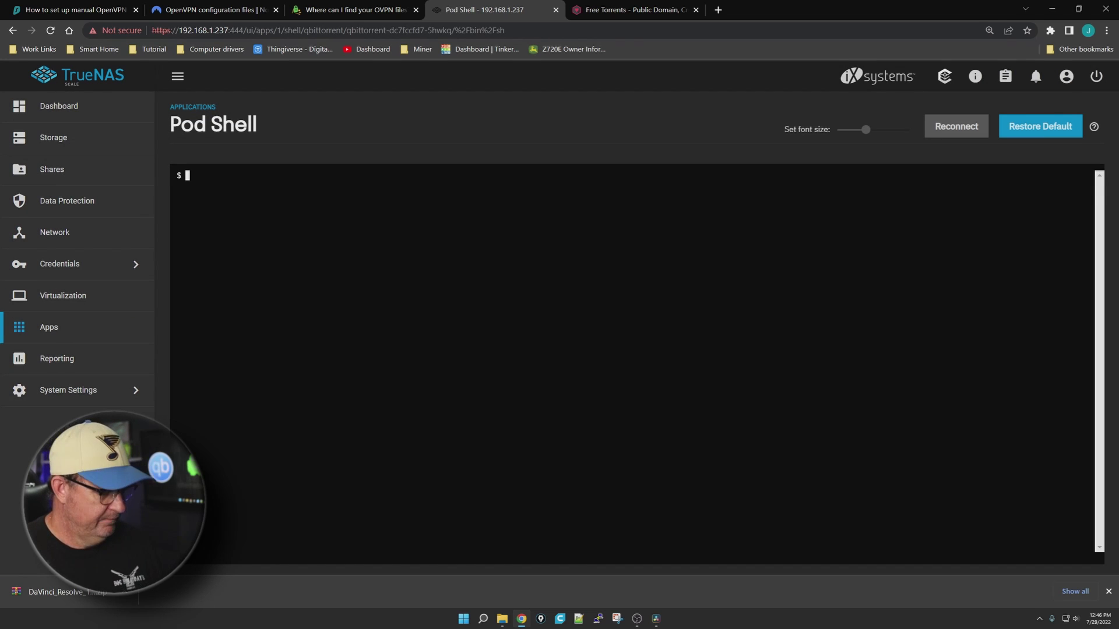
Run curl ipconfig.io to show the container's public IP, then go back to Apps
{"action": "type", "text": "c"}
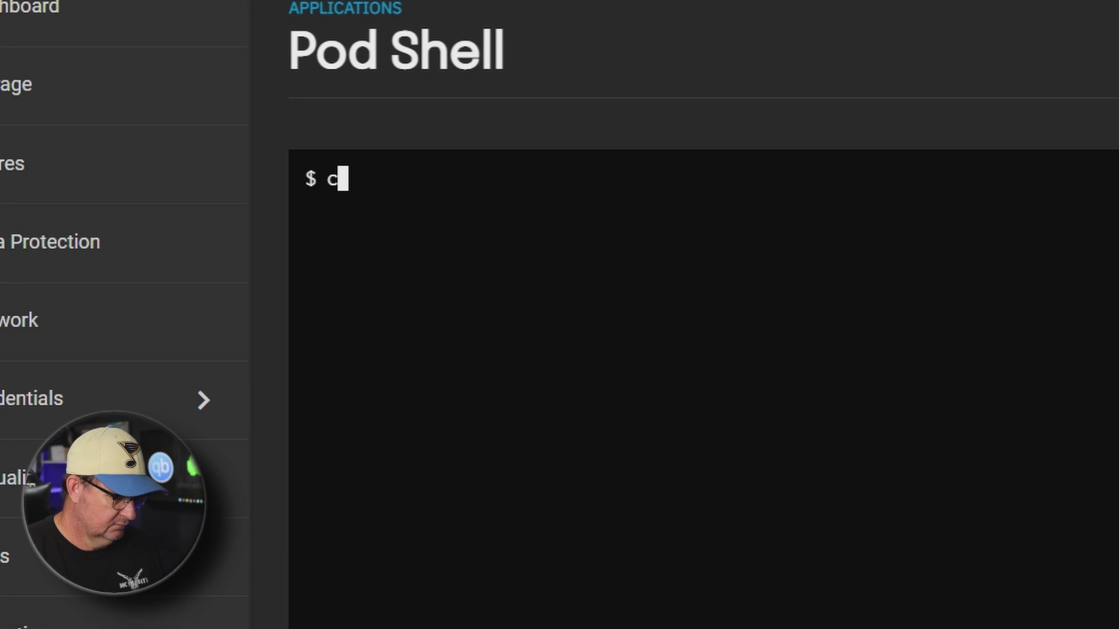
{"action": "type", "text": "url "}
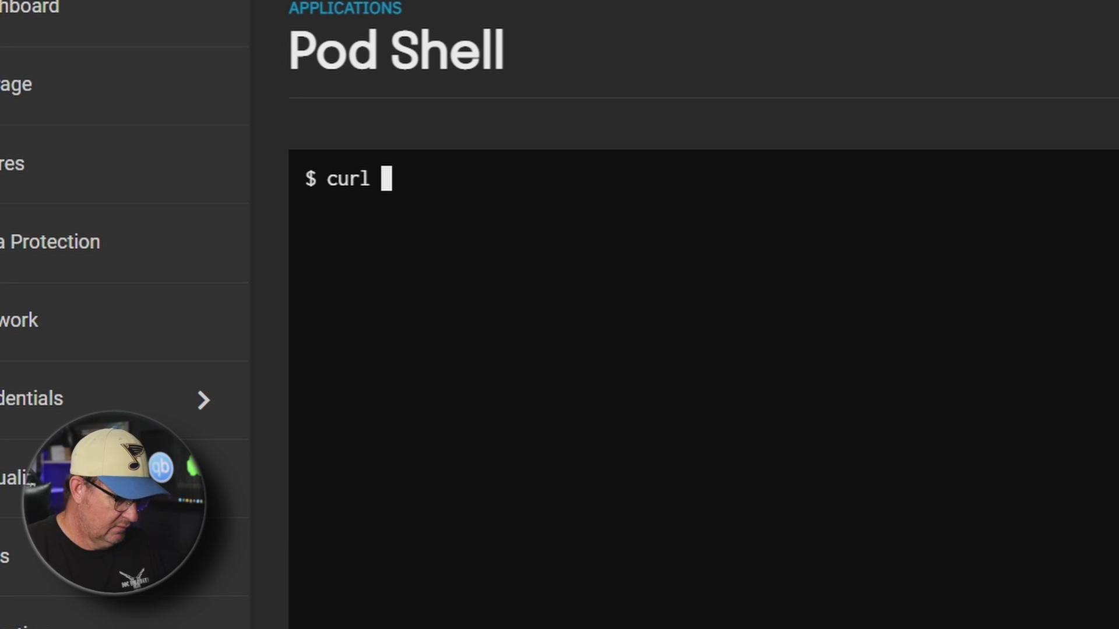
{"action": "type", "text": "ipconfi"}
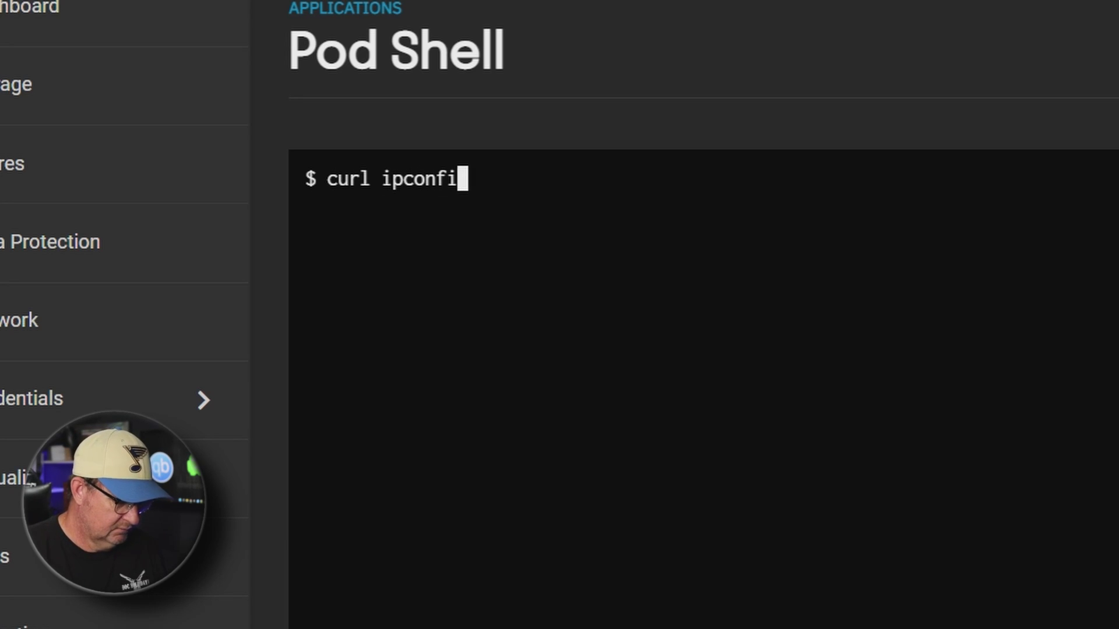
{"action": "type", "text": "g.io"}
{"action": "key", "text": "Return"}
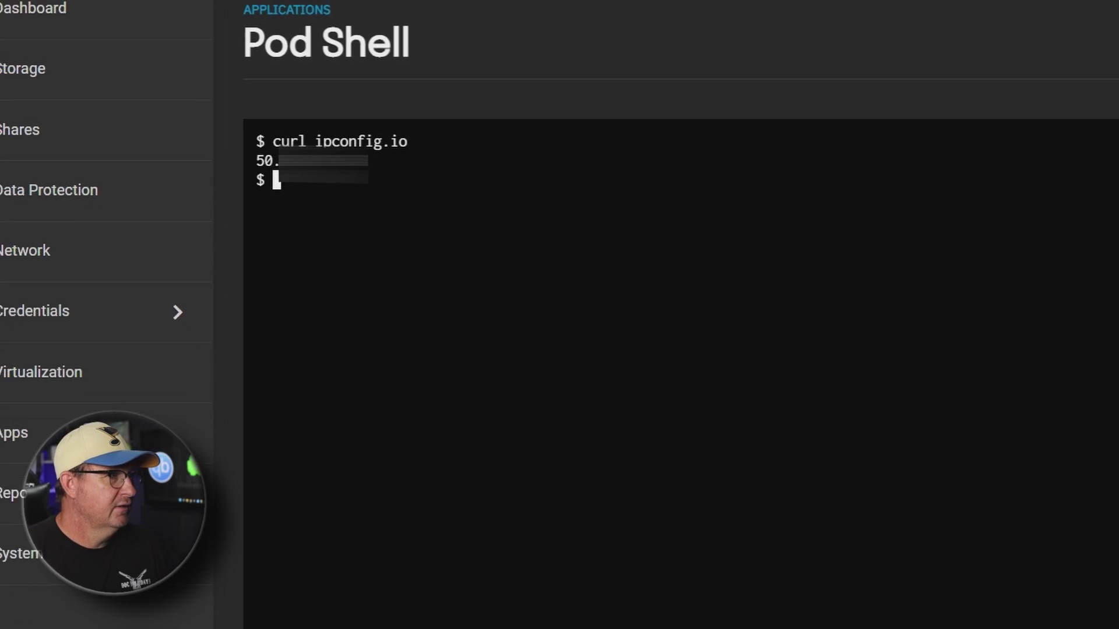
{"action": "left_click", "coordinate": [45, 331]}
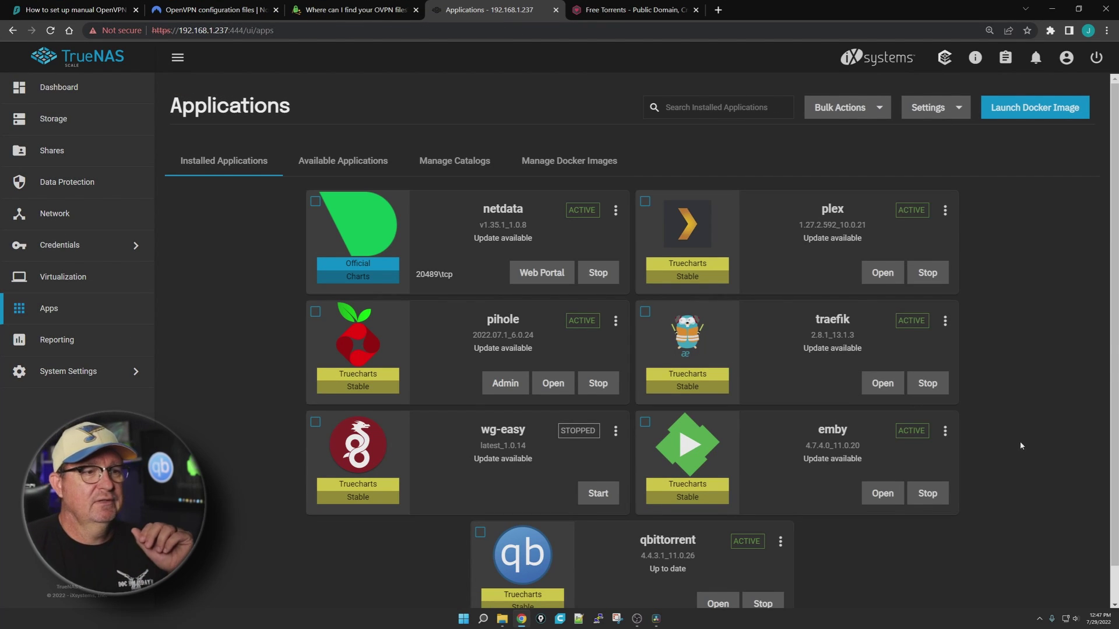
Download openvpn-strong-tcp.zip from the OPENVPN CONFIGURATION FILES (STRONG-TCP) link in PIA's OVPN article
{"action": "scroll", "coordinate": [991, 484], "scroll_direction": "down", "scroll_amount": 1}
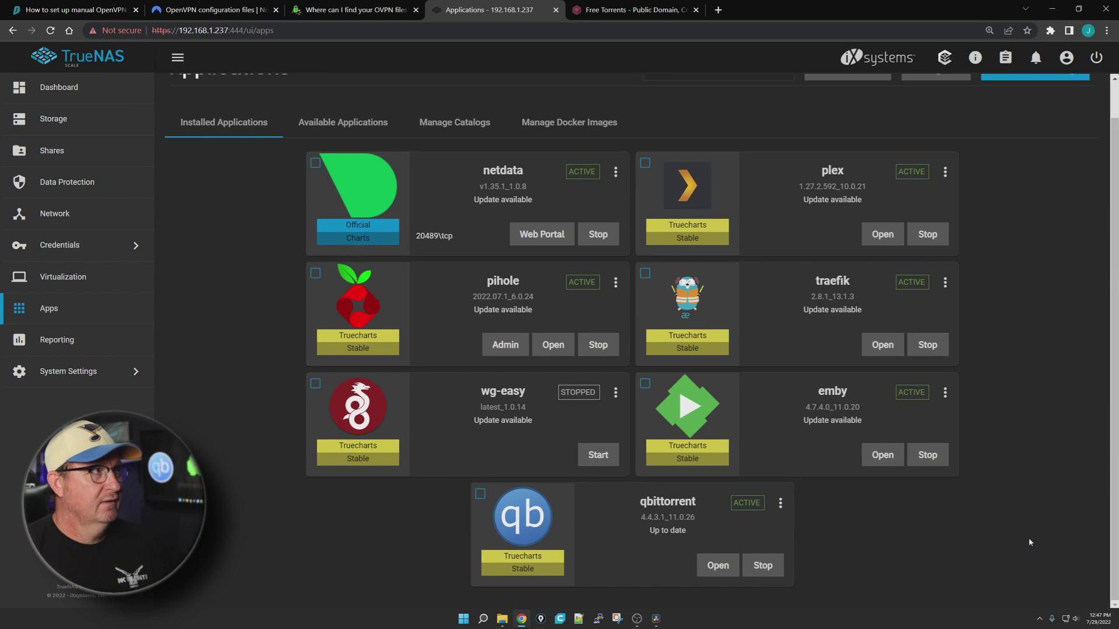
{"action": "left_click", "coordinate": [336, 11]}
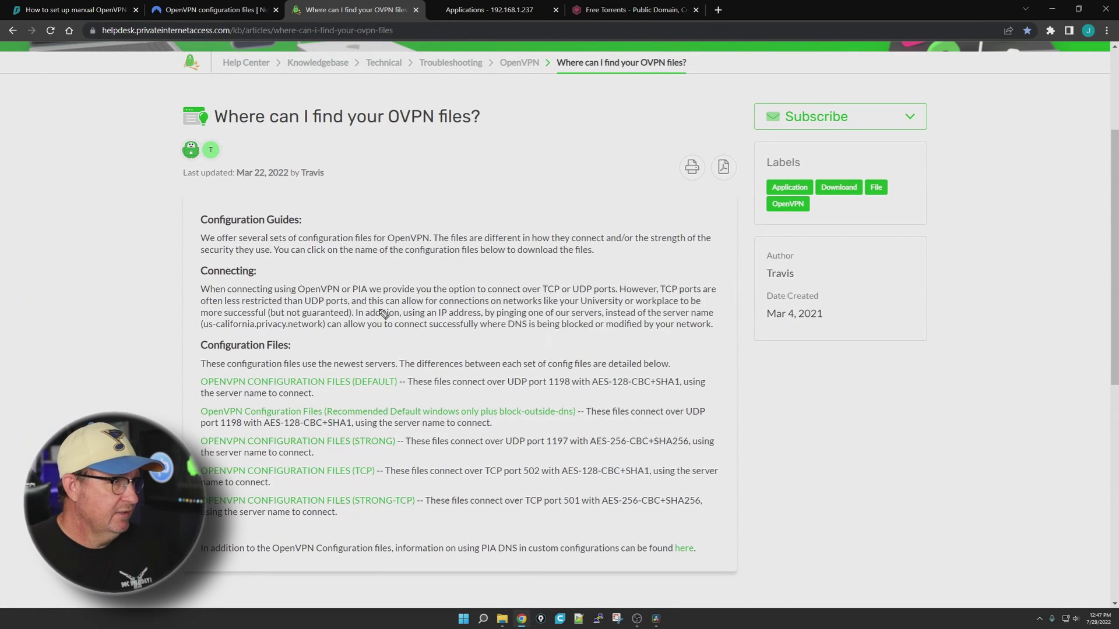
{"action": "mouse_move", "coordinate": [373, 301]}
{"action": "left_mouse_down"}
{"action": "mouse_move", "coordinate": [154, 431]}
{"action": "mouse_move", "coordinate": [676, 583]}
{"action": "mouse_move", "coordinate": [502, 269]}
{"action": "mouse_move", "coordinate": [255, 301]}
{"action": "left_mouse_up"}
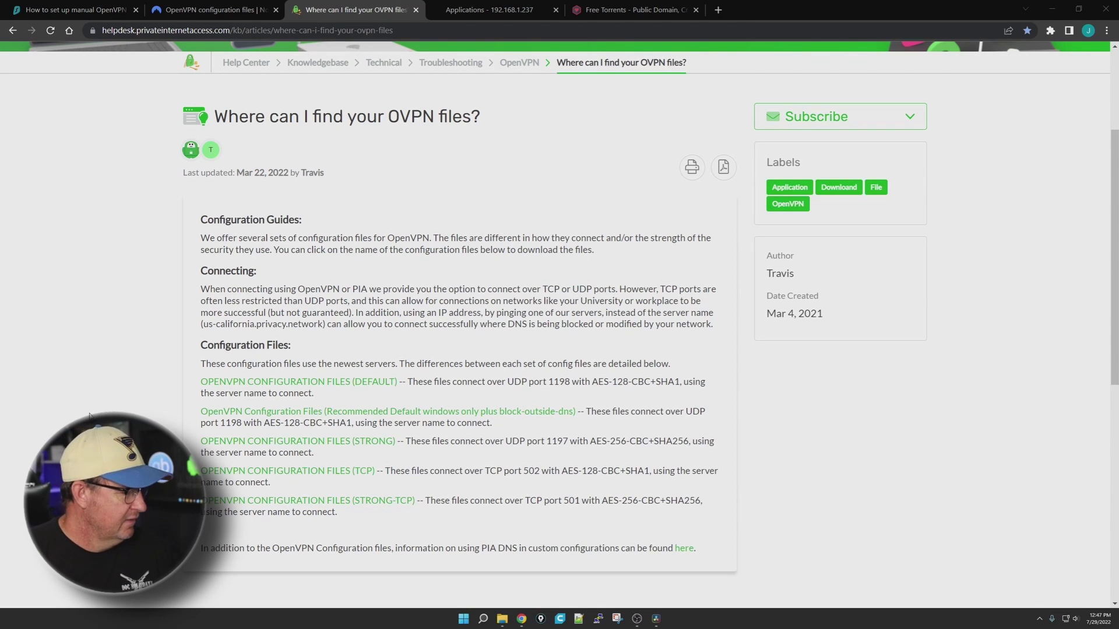
{"action": "left_click_drag", "start_coordinate": [38, 443], "coordinate": [306, 131]}
{"action": "left_click_drag", "start_coordinate": [62, 343], "coordinate": [252, 153]}
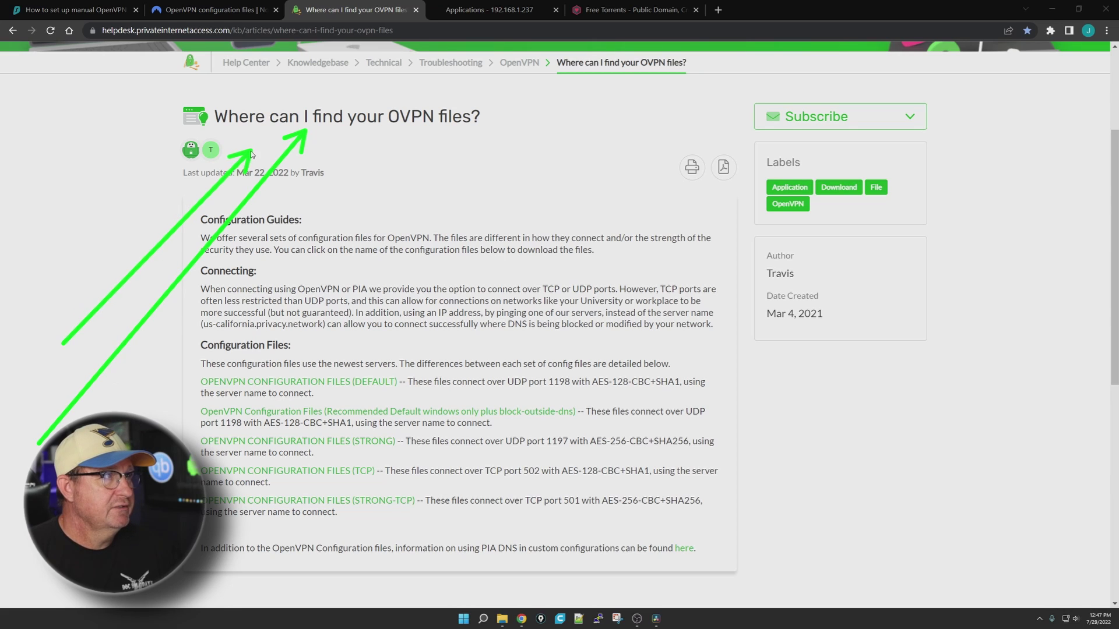
{"action": "key", "text": "Escape"}
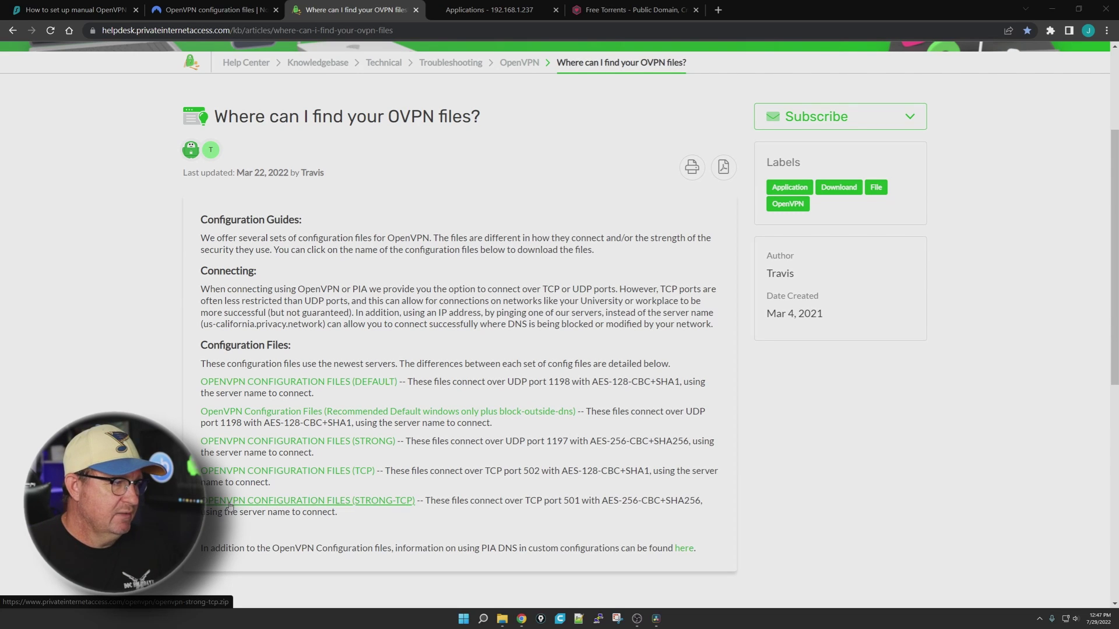
{"action": "left_click", "coordinate": [353, 505]}
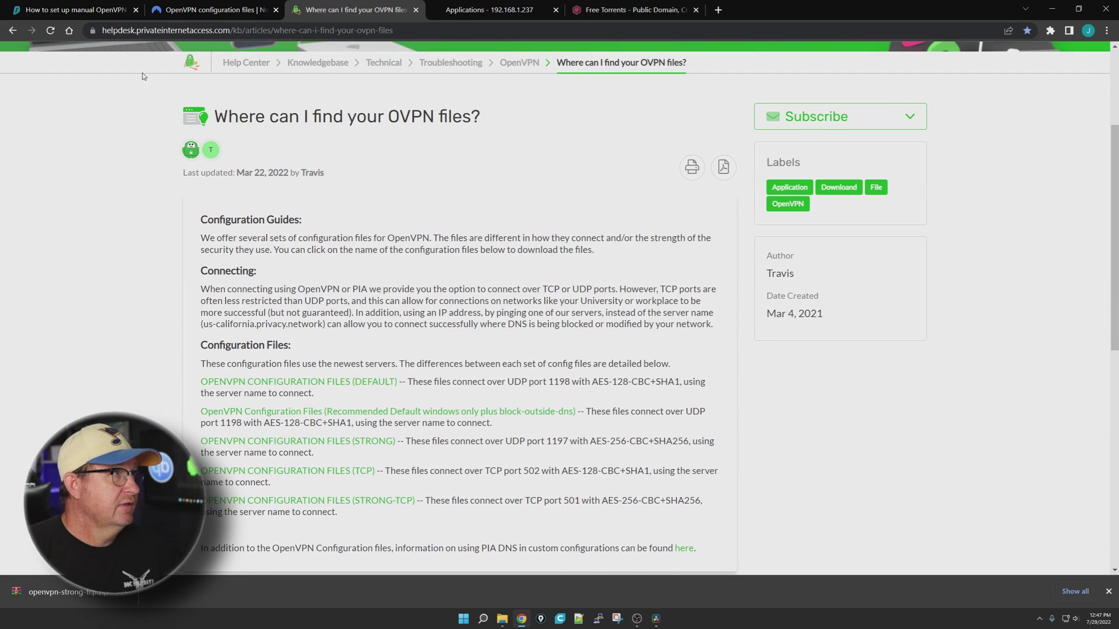
{"action": "left_click", "coordinate": [193, 10]}
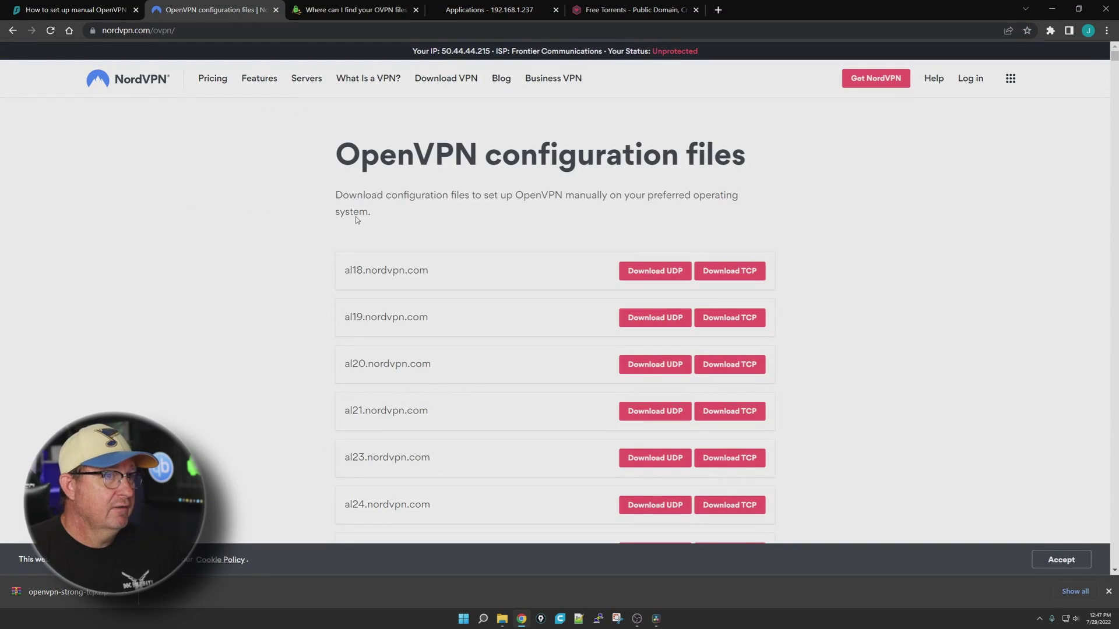
Scroll through NordVPN's per-server OpenVPN configuration file list and back up, then open the Surfshark guide
{"action": "left_click", "coordinate": [105, 10]}
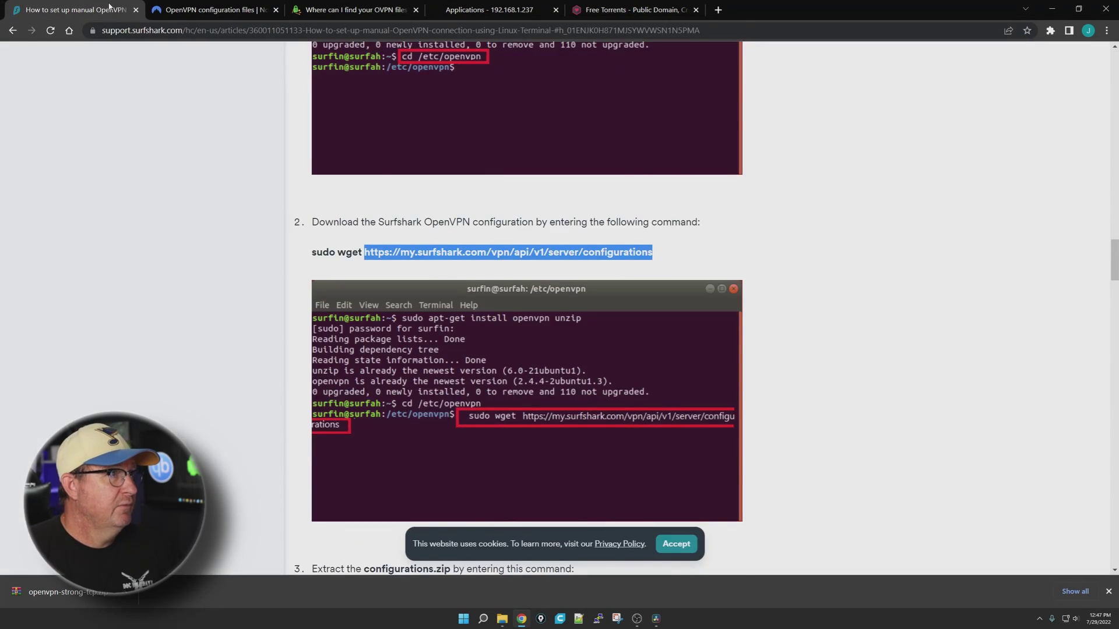
{"action": "left_click", "coordinate": [221, 15]}
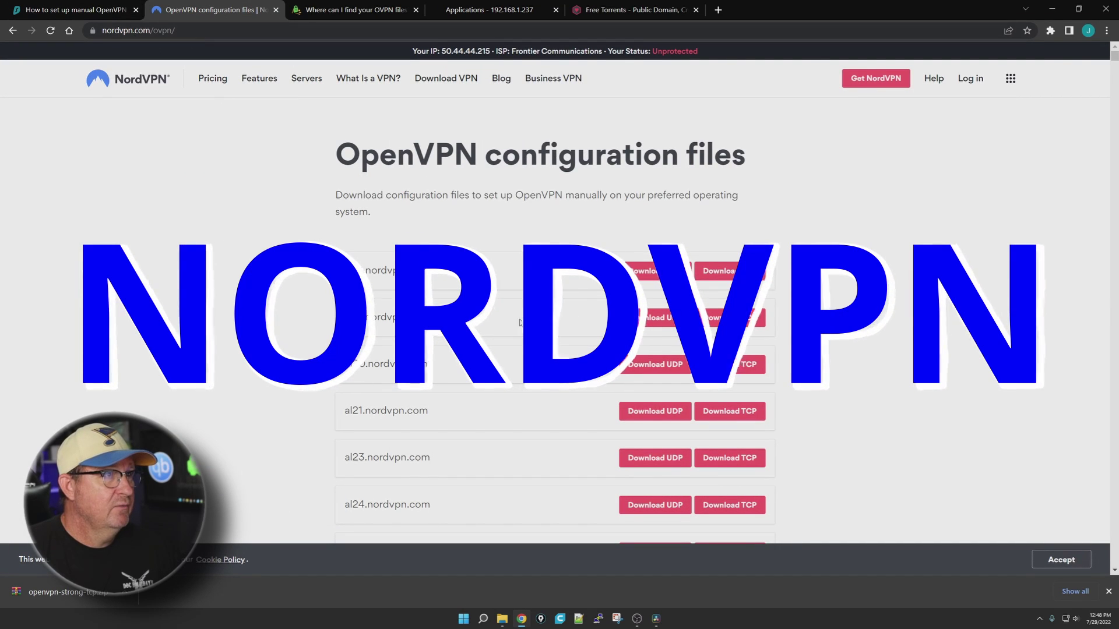
{"action": "scroll", "coordinate": [553, 315], "scroll_direction": "down", "scroll_amount": 15}
{"action": "scroll", "coordinate": [554, 315], "scroll_direction": "down", "scroll_amount": 10}
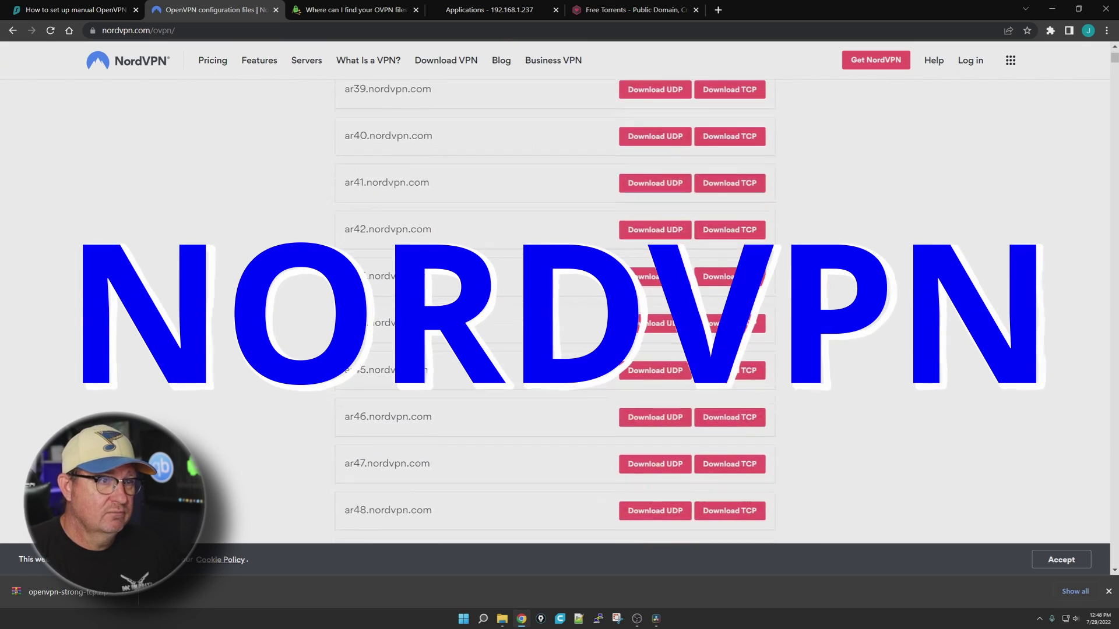
{"action": "scroll", "coordinate": [814, 338], "scroll_direction": "up", "scroll_amount": 20}
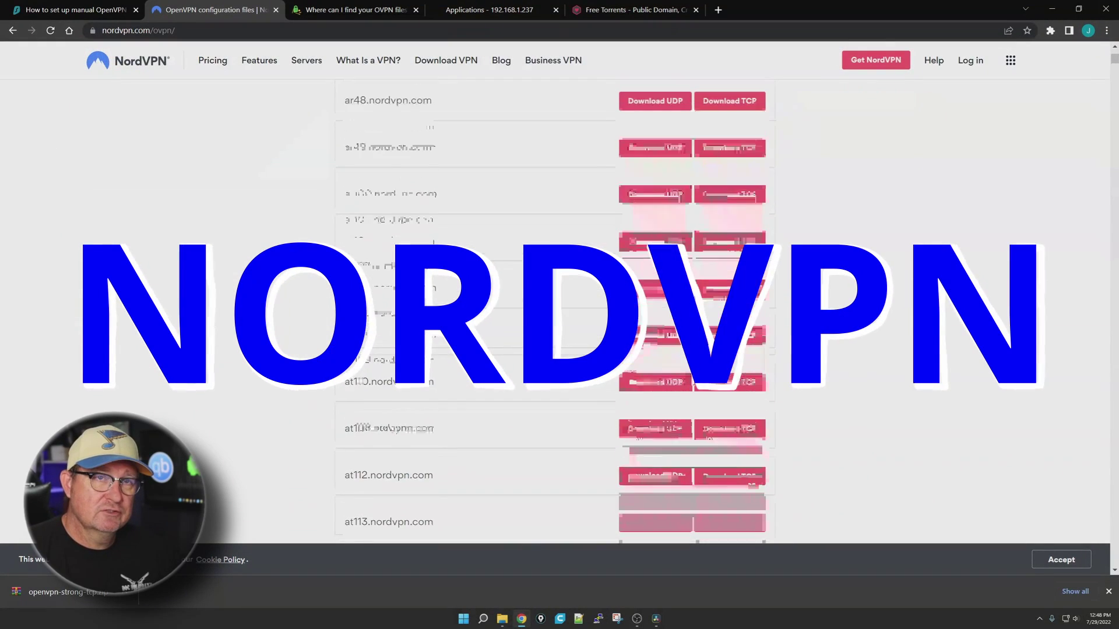
{"action": "scroll", "coordinate": [815, 339], "scroll_direction": "up", "scroll_amount": 3}
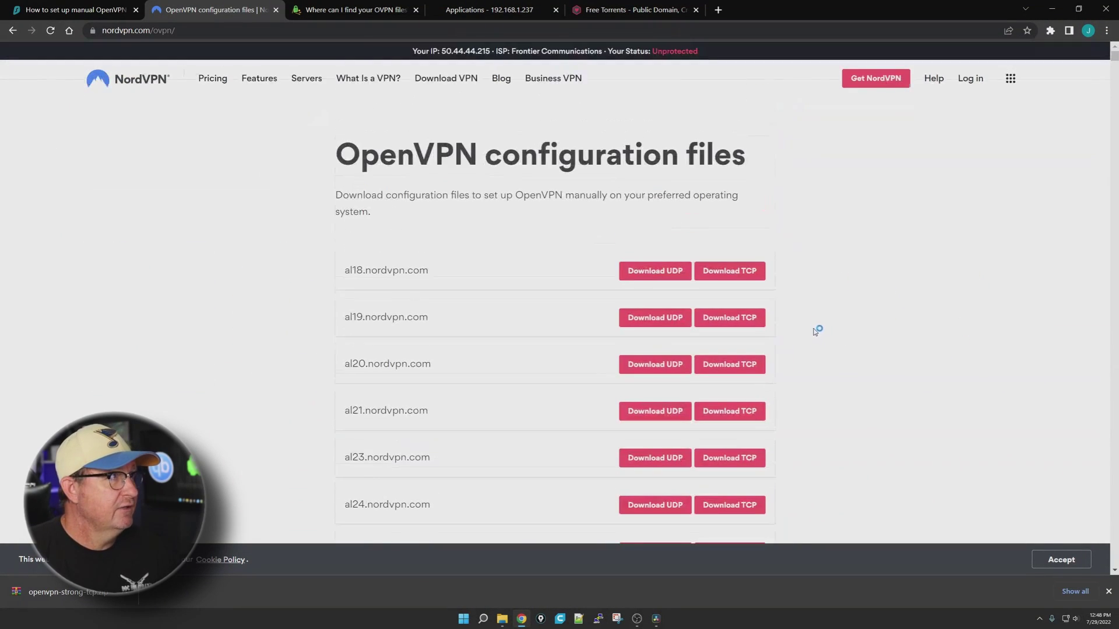
{"action": "left_click", "coordinate": [75, 9]}
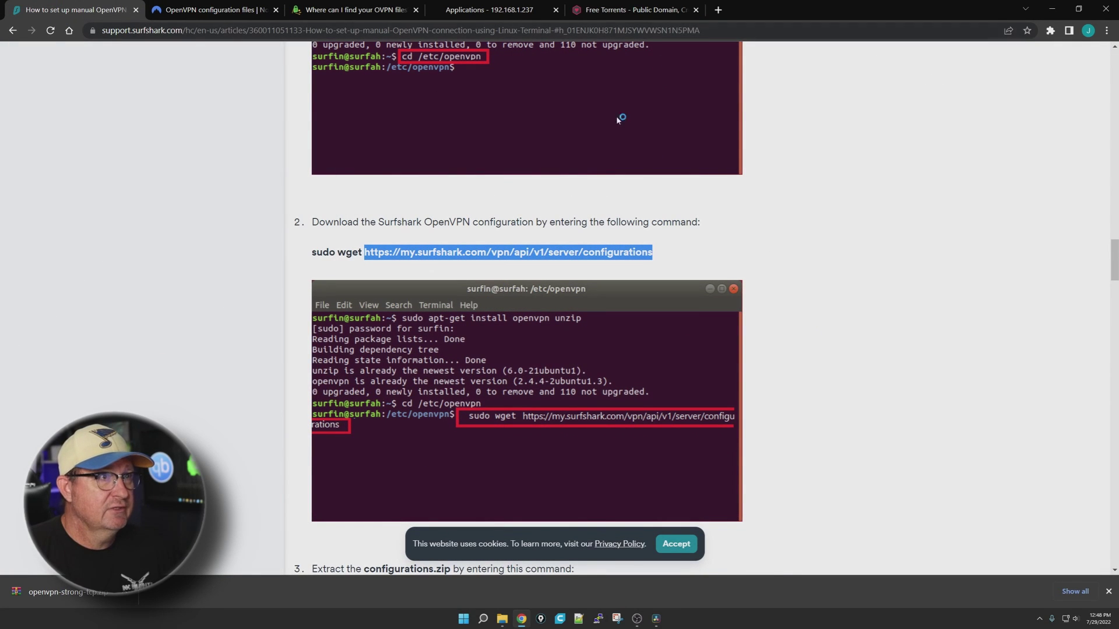
Copy Surfshark's configurations link and load it in a new tab to download Surfshark_Config.zip
{"action": "right_click", "coordinate": [516, 252]}
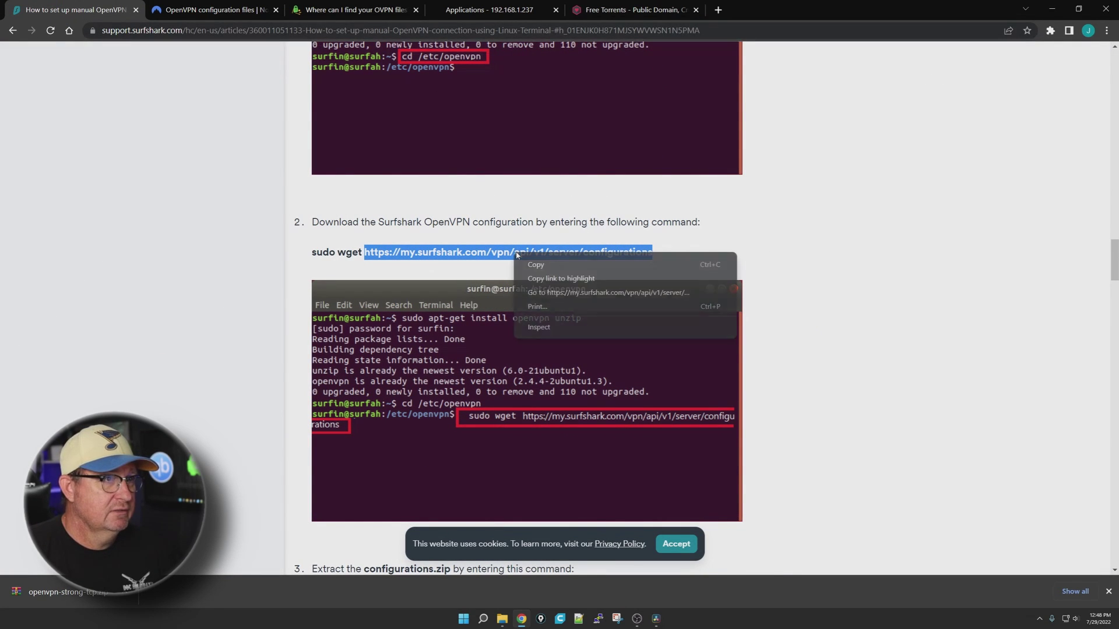
{"action": "left_click", "coordinate": [536, 265]}
{"action": "left_click", "coordinate": [718, 10]}
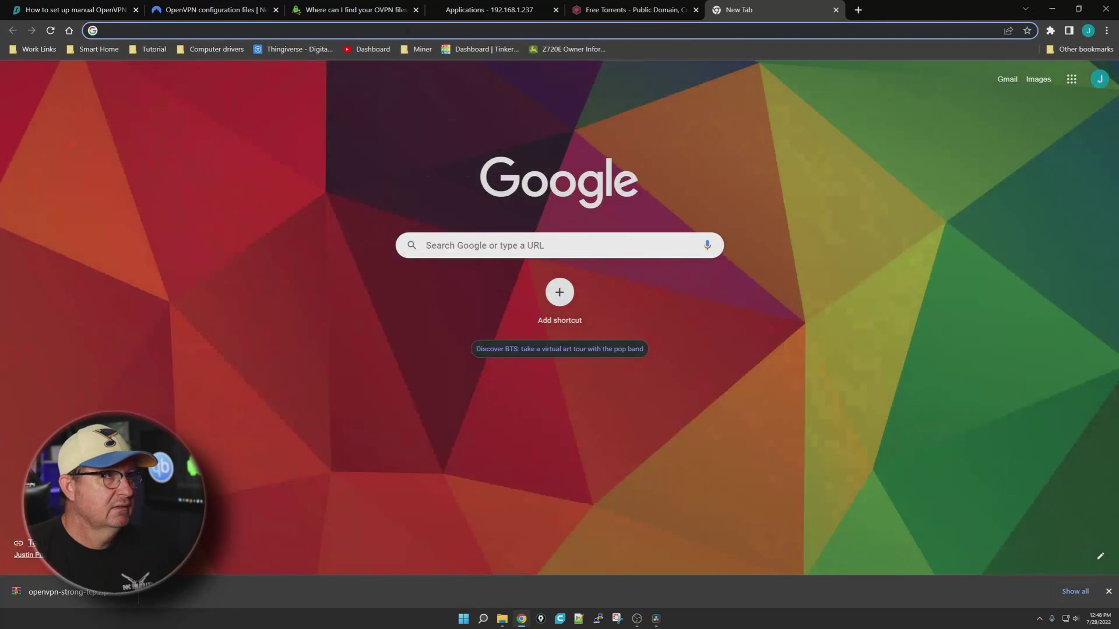
{"action": "right_click", "coordinate": [405, 29]}
{"action": "left_click", "coordinate": [434, 108]}
{"action": "key", "text": "Return"}
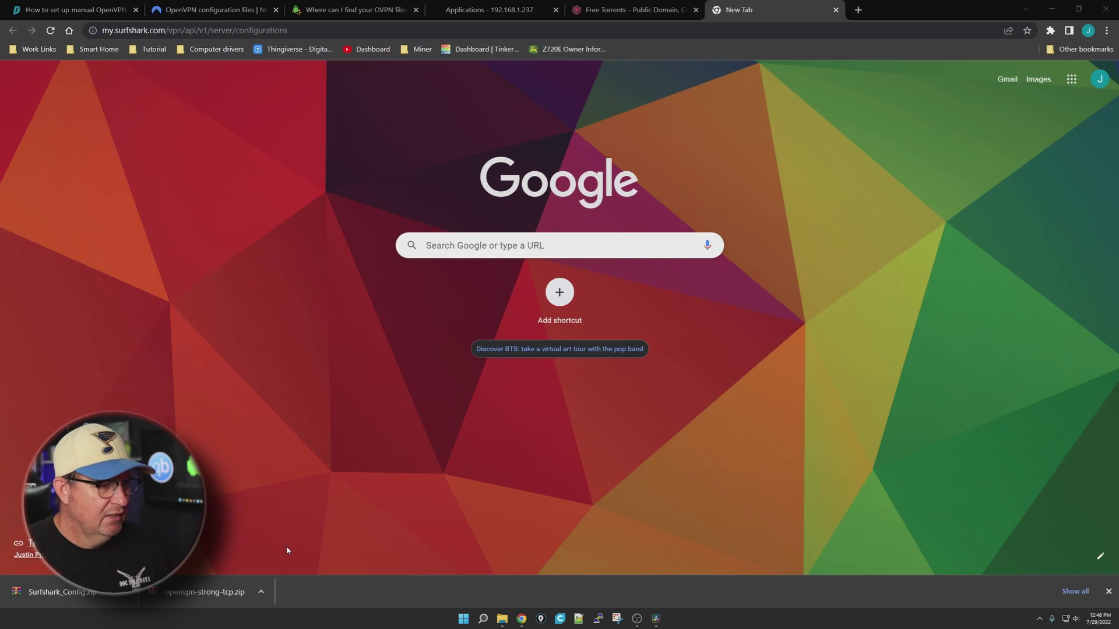
{"action": "left_click", "coordinate": [1110, 592]}
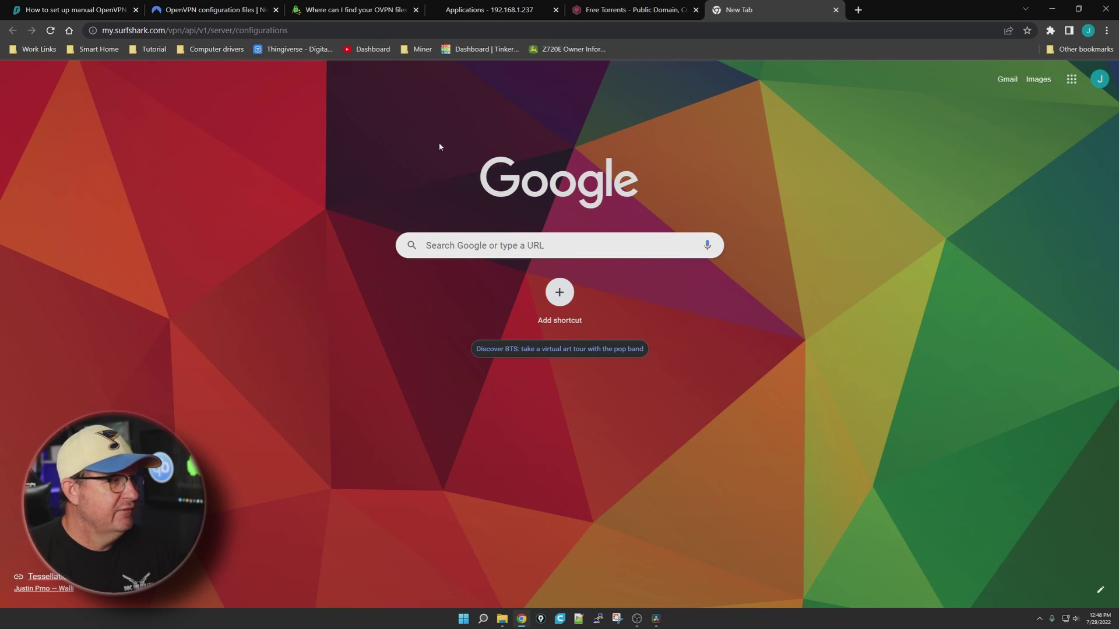
{"action": "left_click", "coordinate": [835, 10]}
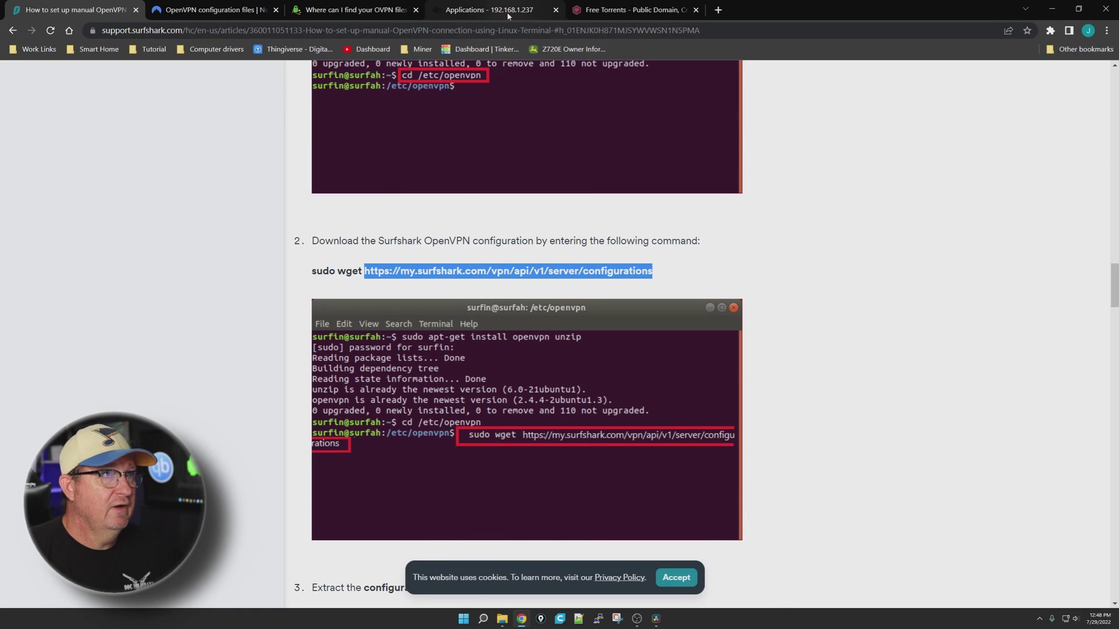
{"action": "left_click", "coordinate": [489, 10]}
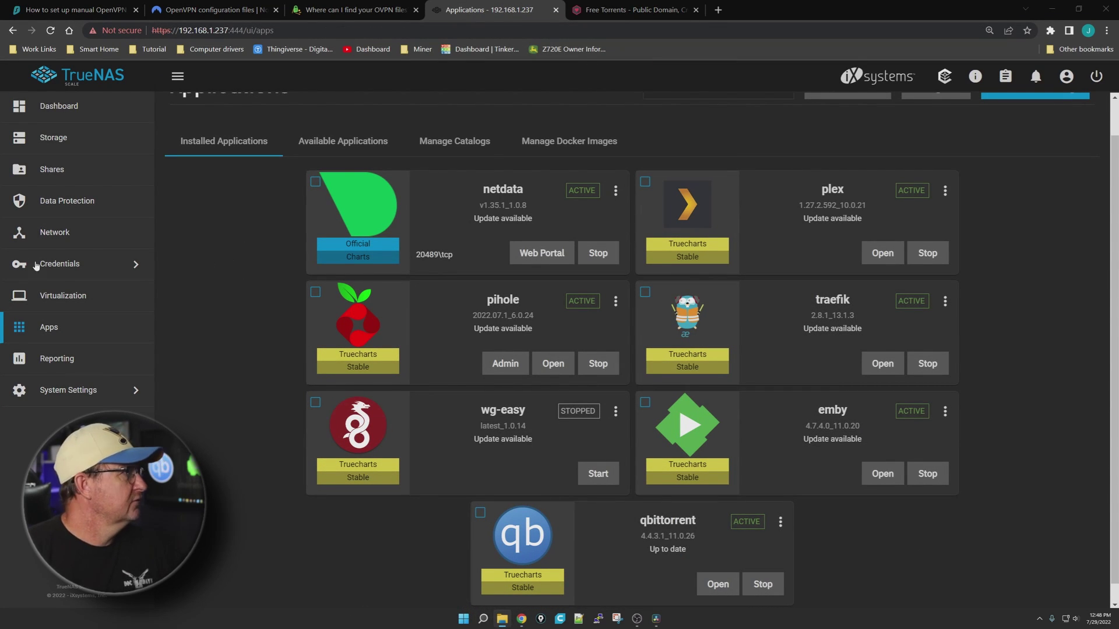
Open Downloads in File Explorer and extract openvpn-strong-tcp.zip into an openvpn-strong-tcp folder there
{"action": "right_click", "coordinate": [502, 619]}
{"action": "left_click", "coordinate": [533, 345]}
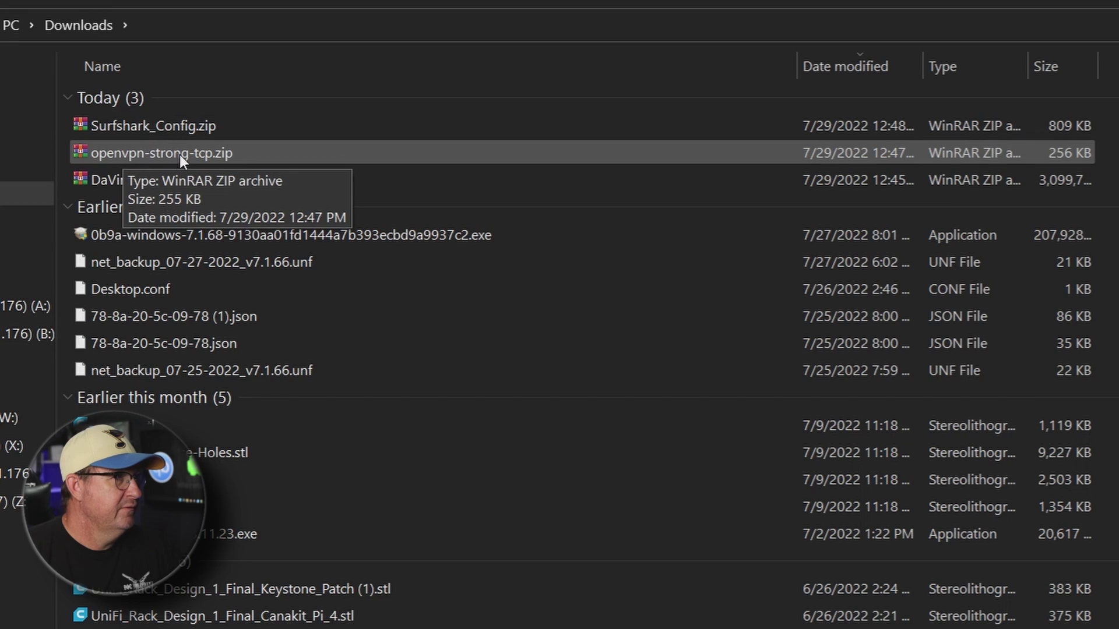
{"action": "right_click", "coordinate": [180, 154]}
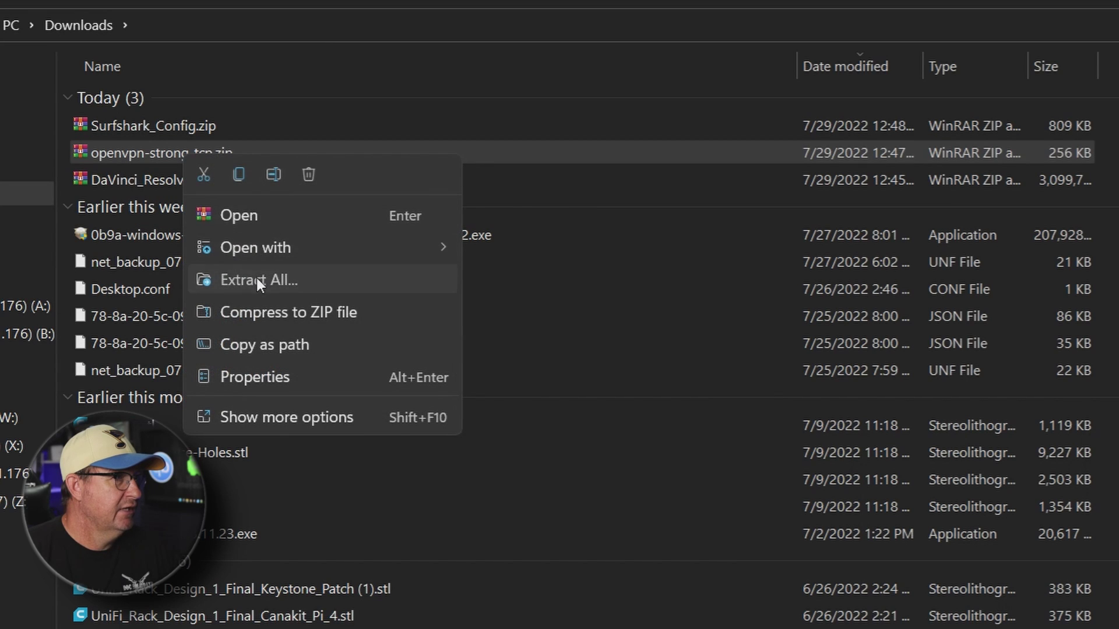
{"action": "left_click", "coordinate": [256, 280]}
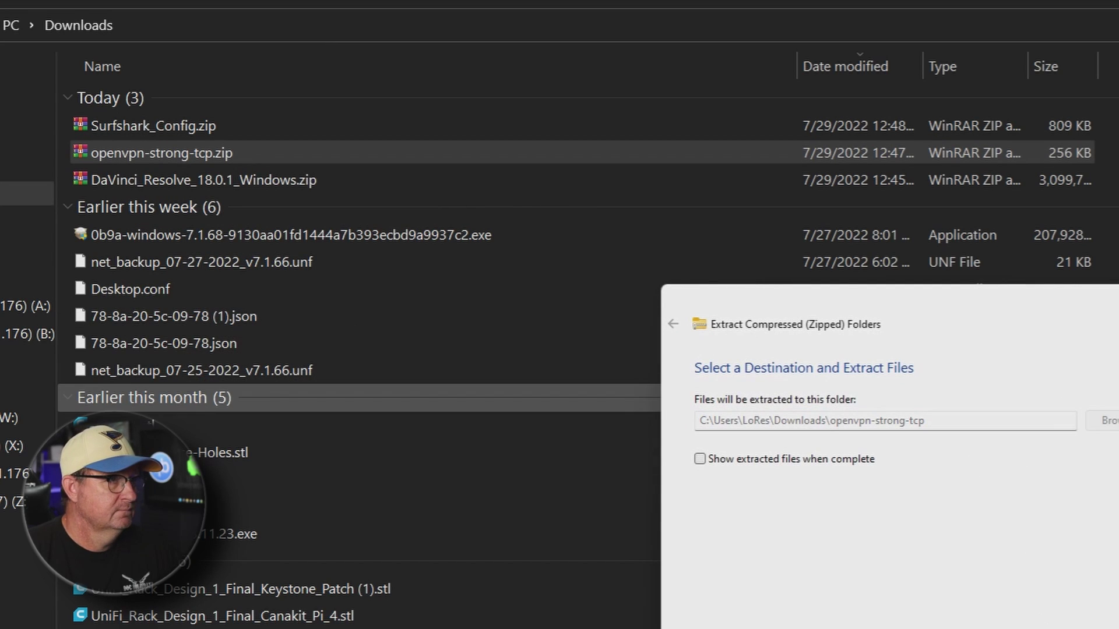
{"action": "key", "text": "Return"}
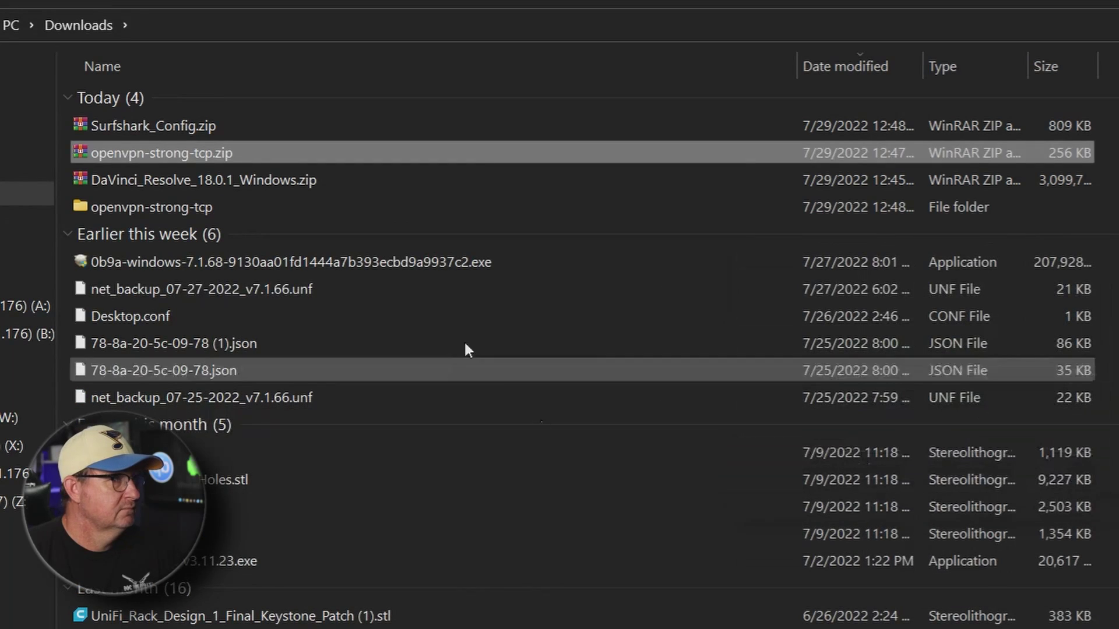
{"action": "left_click", "coordinate": [141, 207]}
{"action": "key", "text": "F2"}
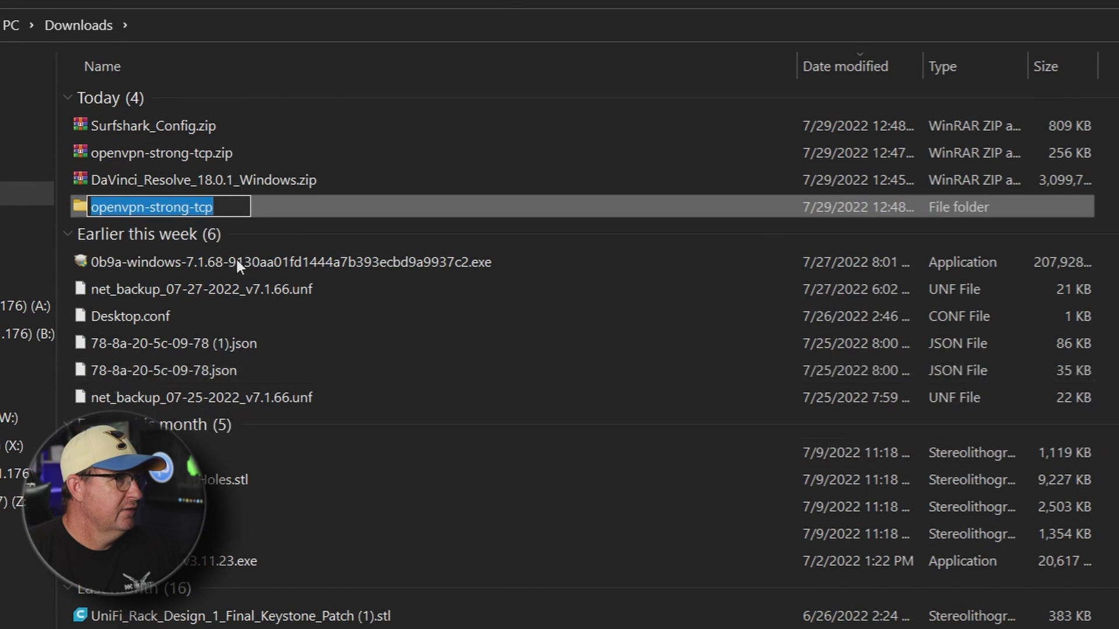
Open the extracted openvpn-strong-tcp folder and copy the us_chicago.ovpn profile
{"action": "left_click", "coordinate": [79, 205]}
{"action": "double_click", "coordinate": [79, 205]}
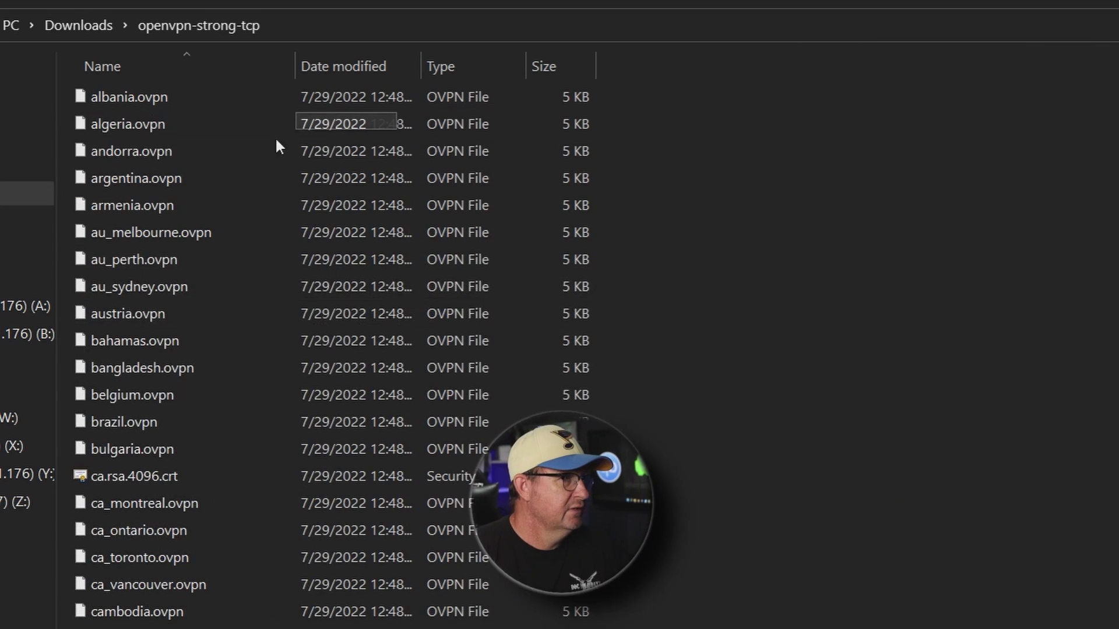
{"action": "scroll", "coordinate": [917, 482], "scroll_direction": "down", "scroll_amount": 20}
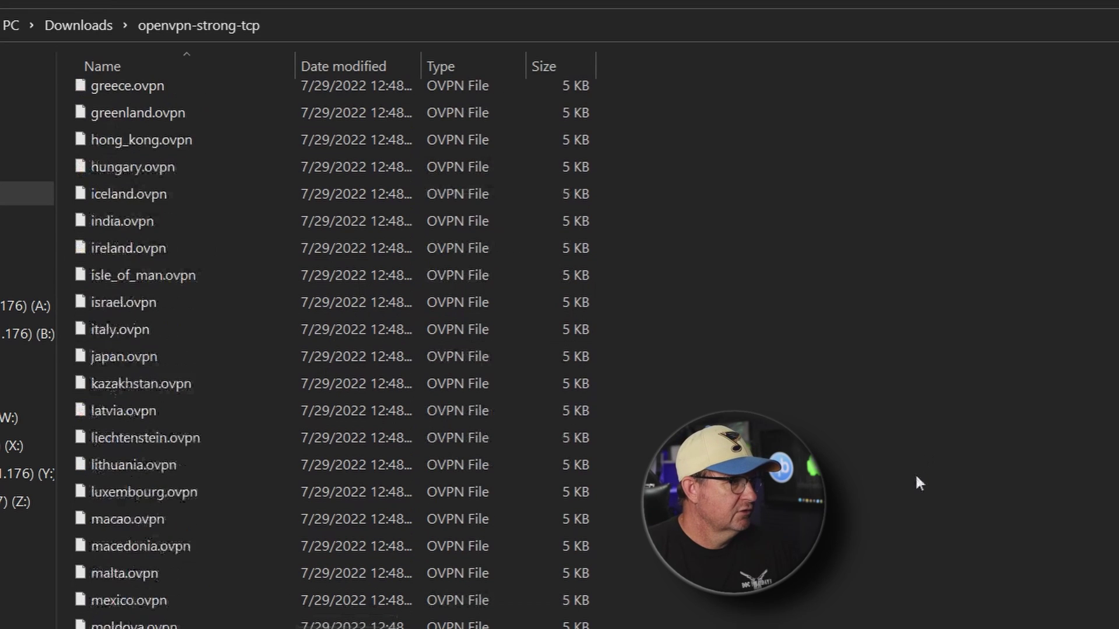
{"action": "scroll", "coordinate": [899, 494], "scroll_direction": "down", "scroll_amount": 2}
{"action": "scroll", "coordinate": [869, 513], "scroll_direction": "up", "scroll_amount": 17}
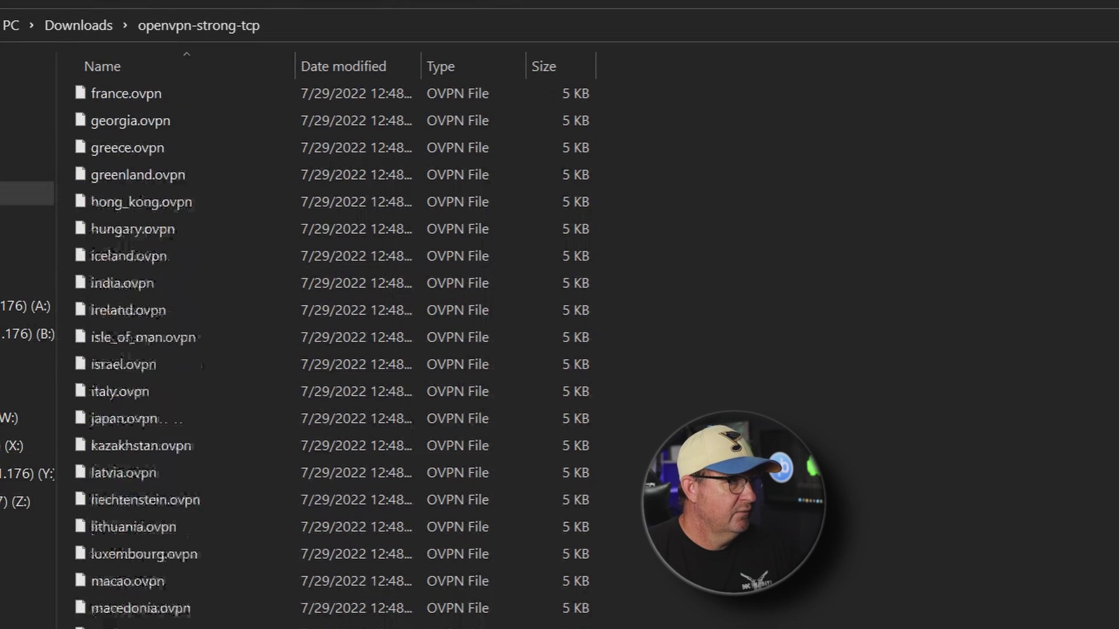
{"action": "scroll", "coordinate": [326, 350], "scroll_direction": "up", "scroll_amount": 4}
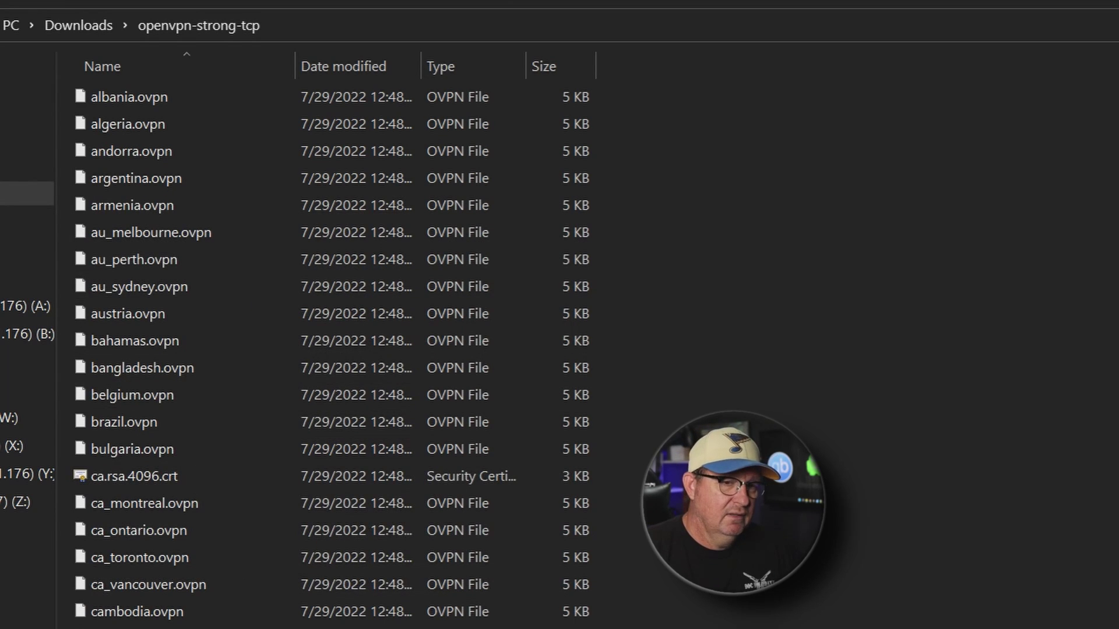
{"action": "scroll", "coordinate": [350, 350], "scroll_direction": "down", "scroll_amount": 20}
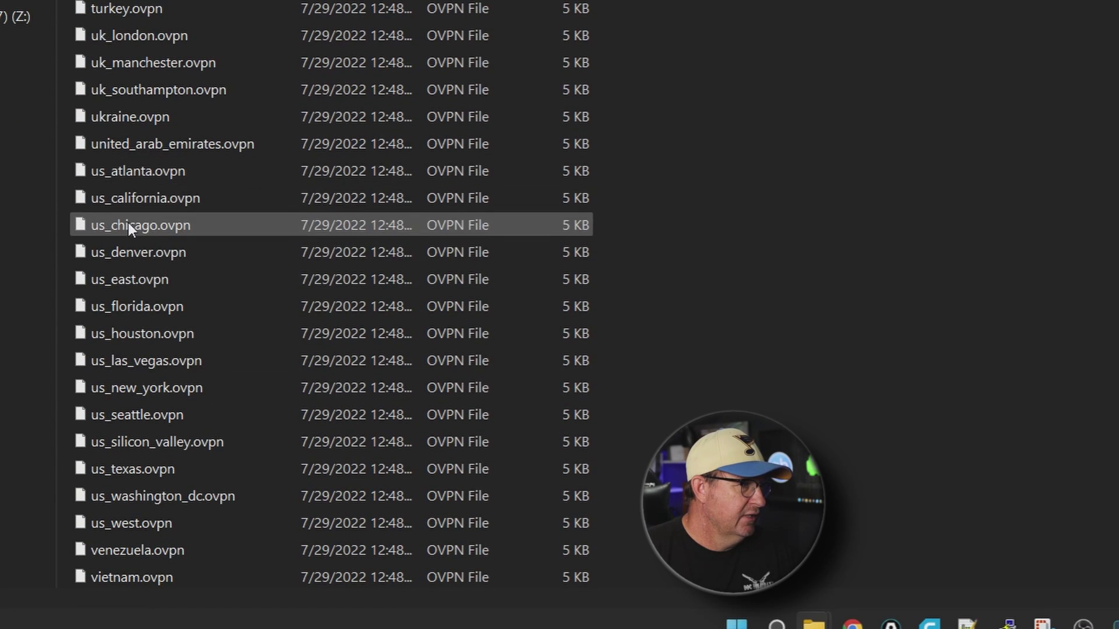
{"action": "right_click", "coordinate": [126, 445]}
{"action": "left_click", "coordinate": [184, 246]}
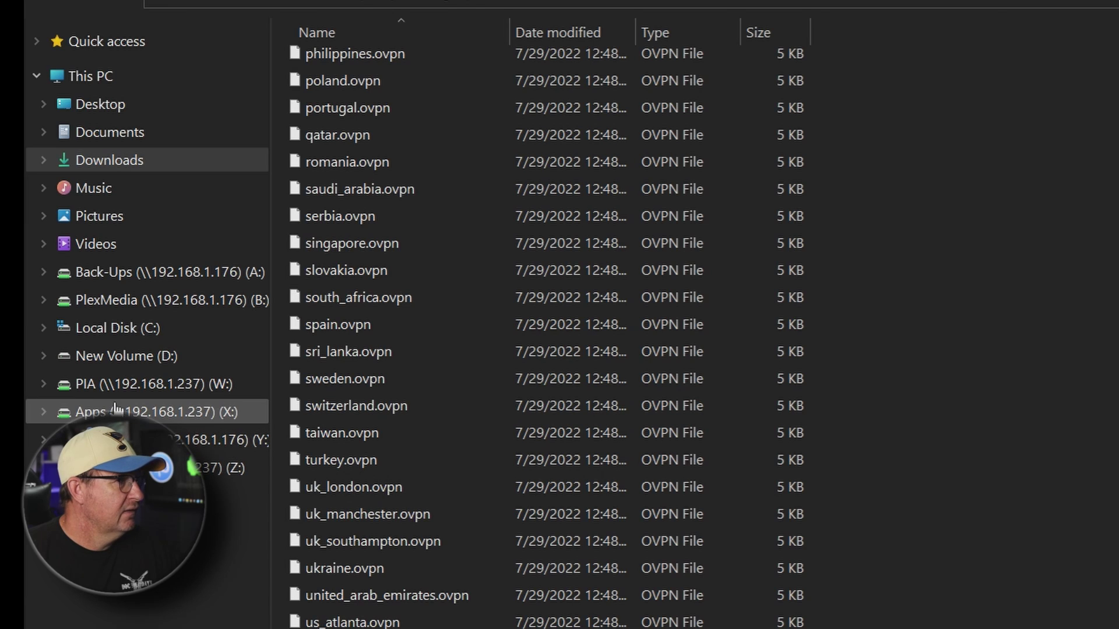
{"action": "left_click", "coordinate": [117, 384]}
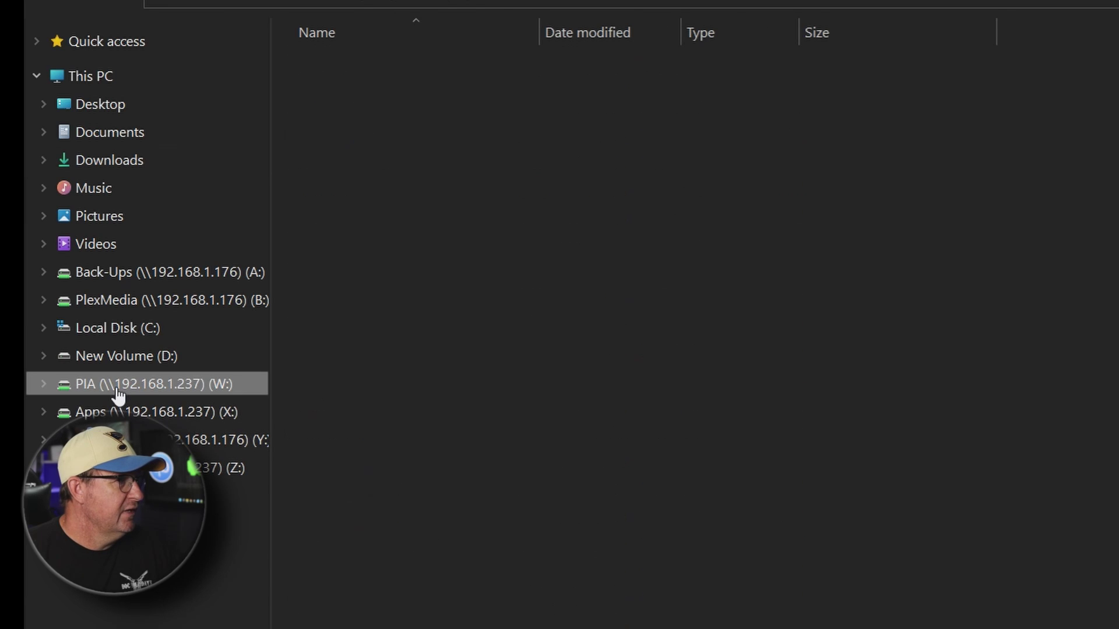
Paste us_chicago.ovpn onto PIA (W:) and rename it to us_chicago.conf, accepting the extension change
{"action": "right_click", "coordinate": [618, 408]}
{"action": "left_click", "coordinate": [639, 425]}
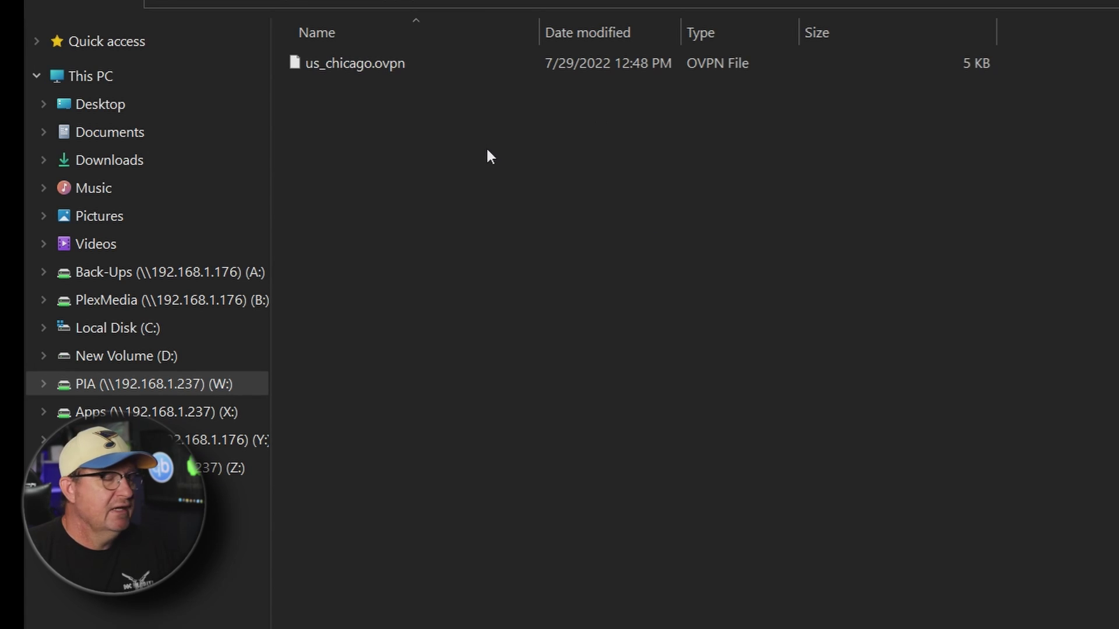
{"action": "right_click", "coordinate": [338, 67]}
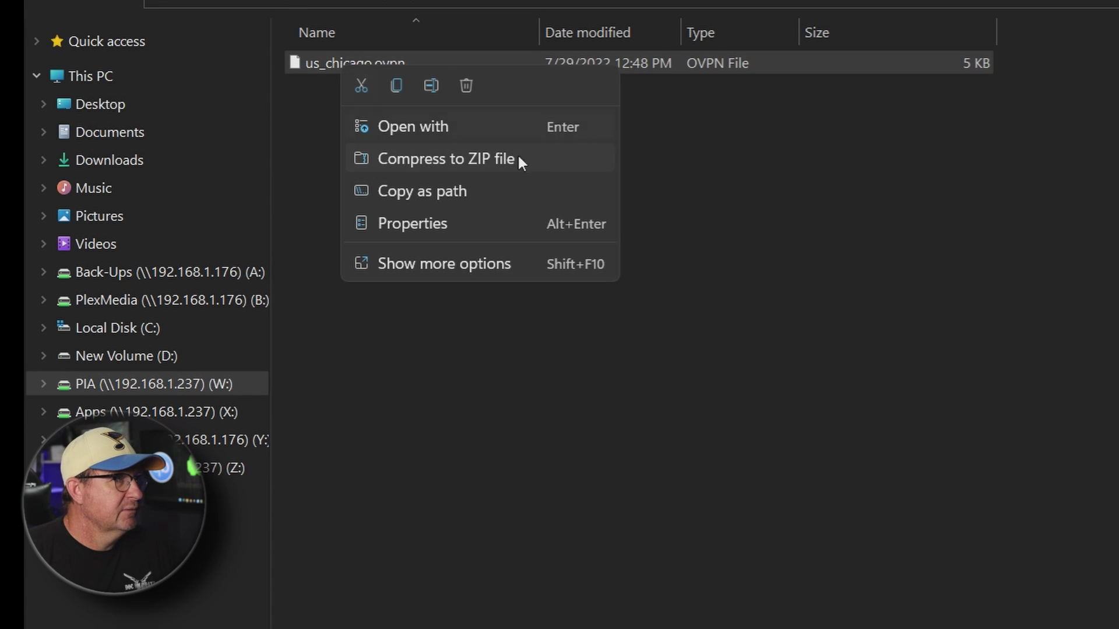
{"action": "left_click", "coordinate": [431, 87]}
{"action": "left_click", "coordinate": [411, 65]}
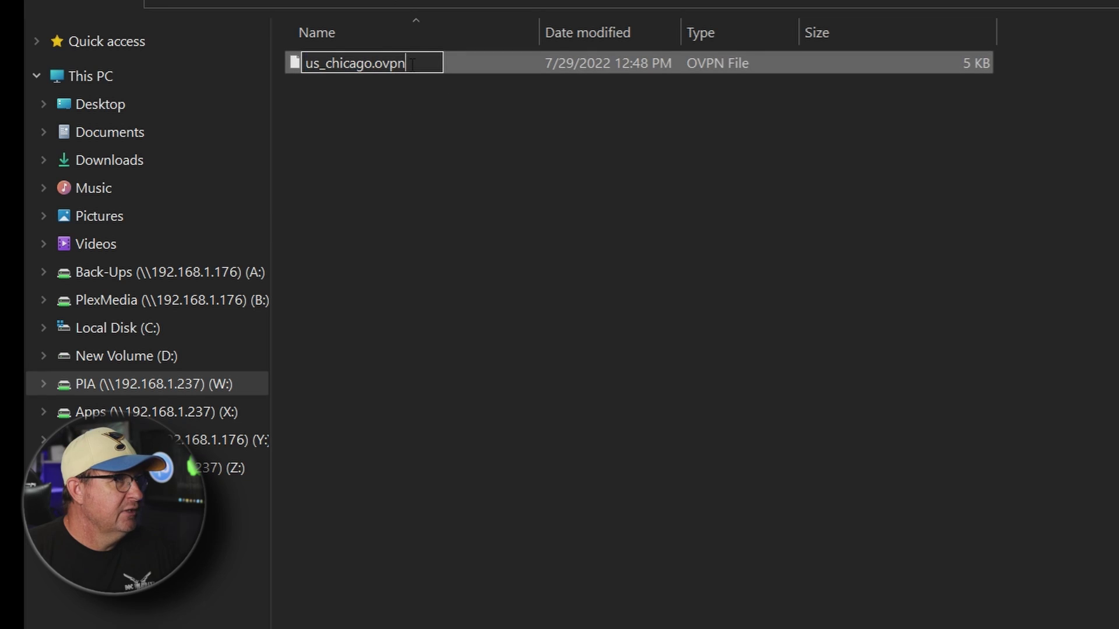
{"action": "key", "text": "BackSpace"}
{"action": "key", "text": "BackSpace"}
{"action": "key", "text": "BackSpace"}
{"action": "key", "text": "BackSpace"}
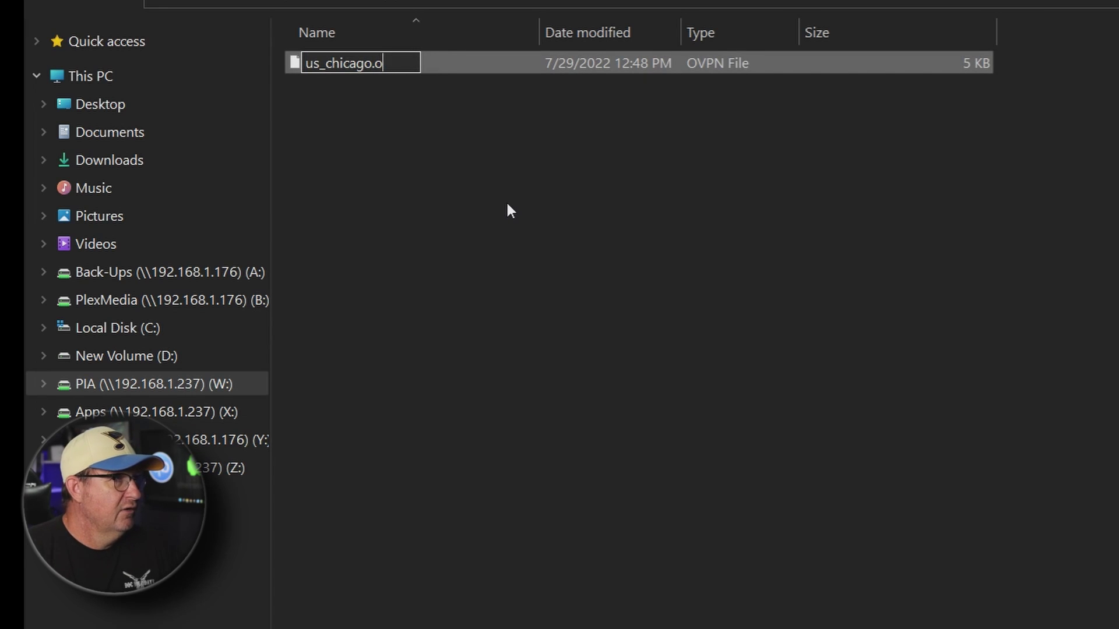
{"action": "type", "text": "conf"}
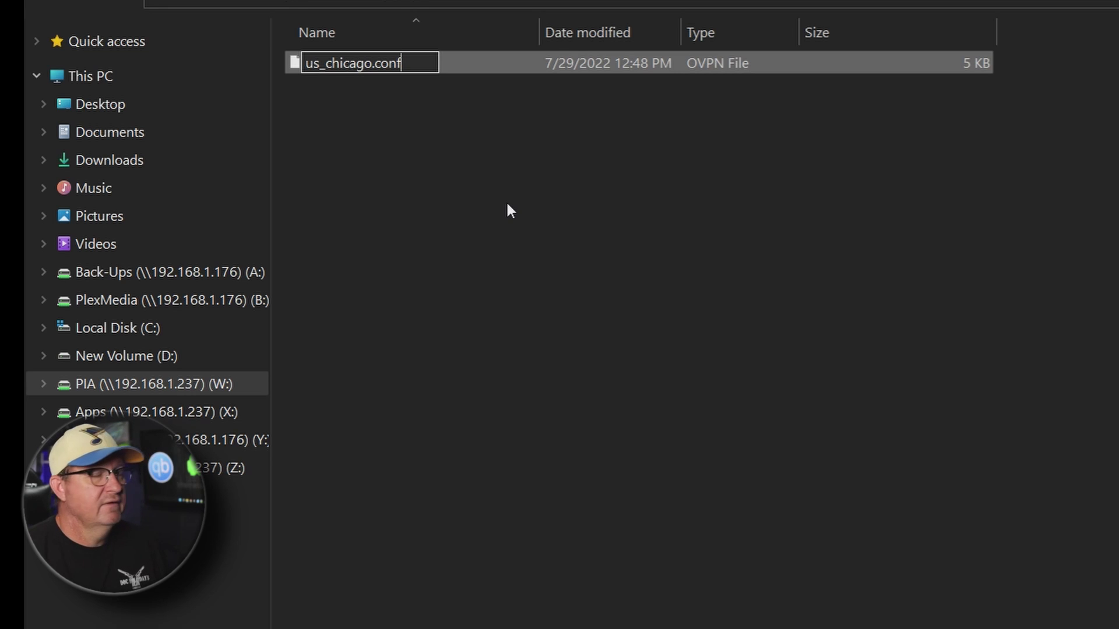
{"action": "key", "text": "Return"}
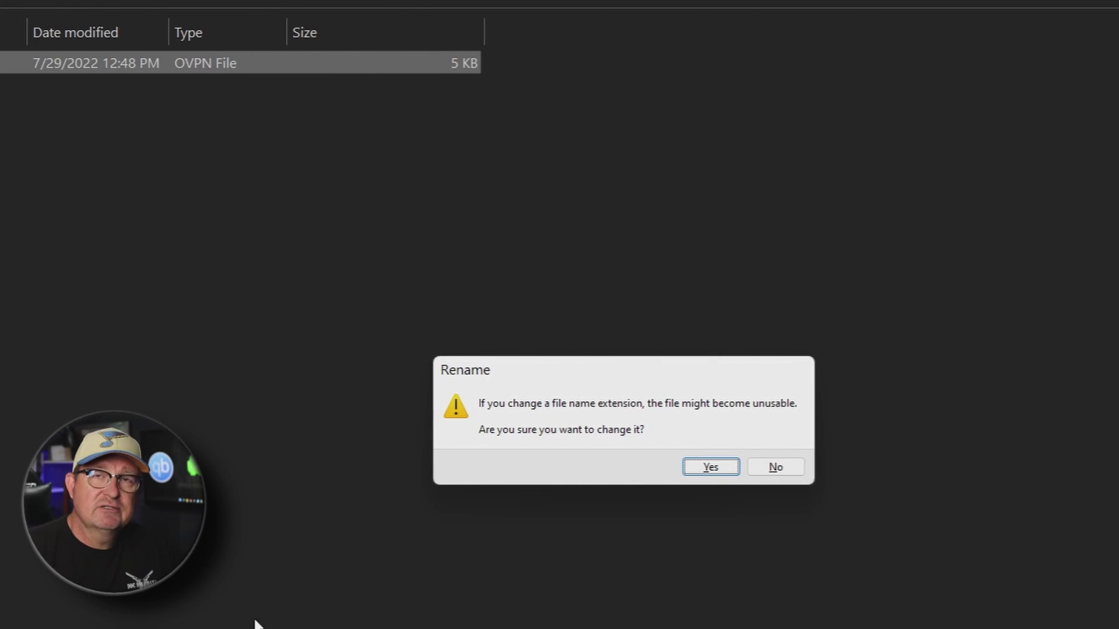
{"action": "left_click", "coordinate": [708, 471]}
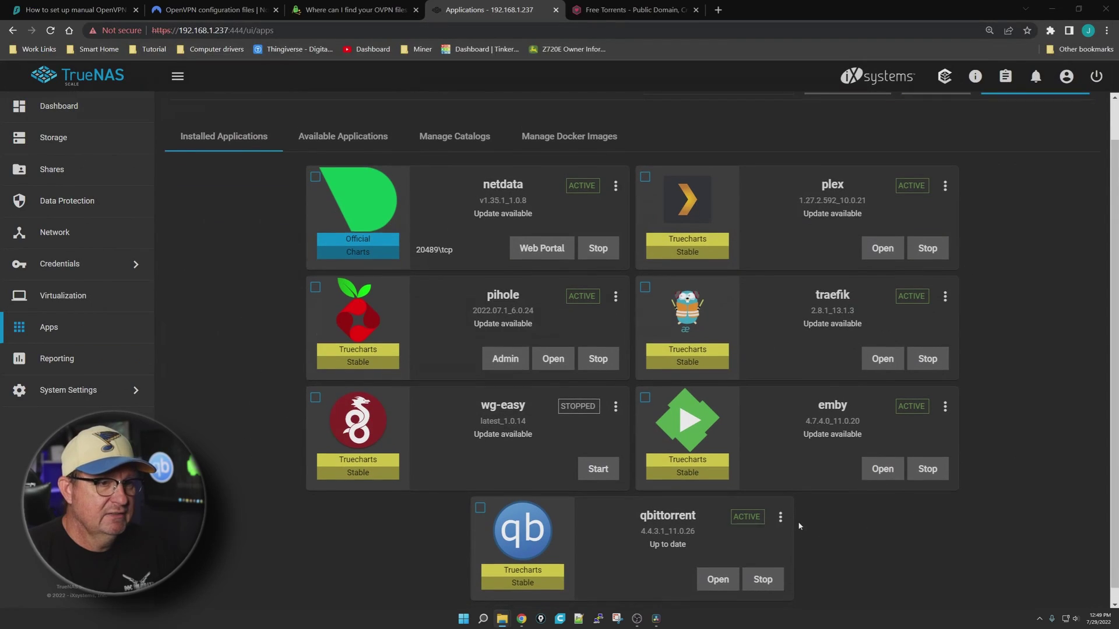
Open the qbittorrent app's Edit form from its actions menu on the Apps page
{"action": "scroll", "coordinate": [912, 589], "scroll_direction": "down", "scroll_amount": 1}
{"action": "key", "text": "ctrl+shift+b"}
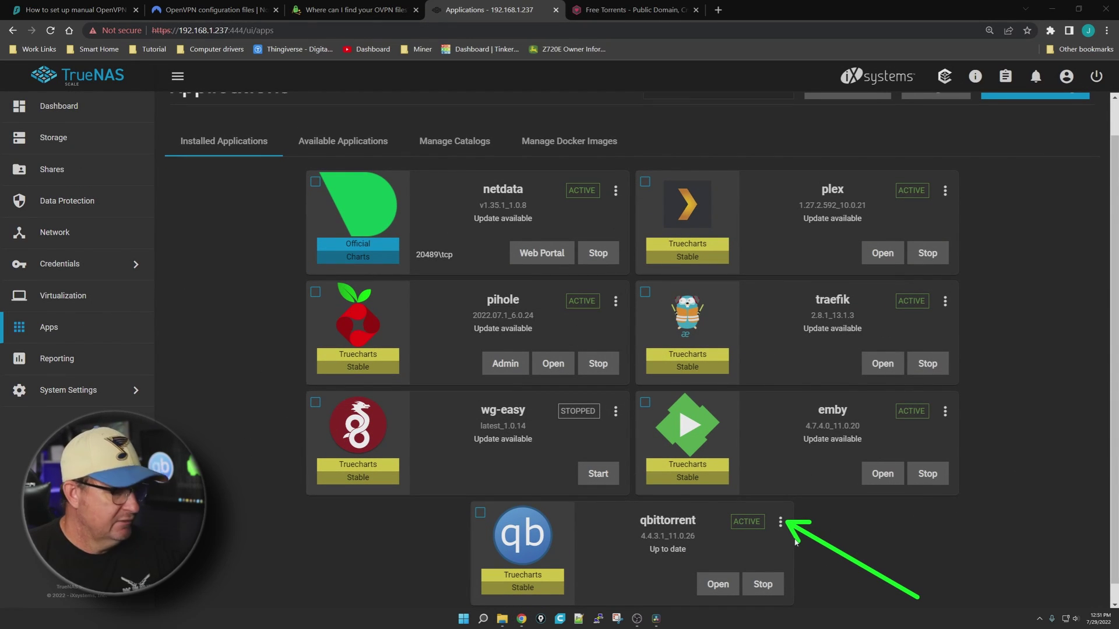
{"action": "left_click", "coordinate": [781, 524]}
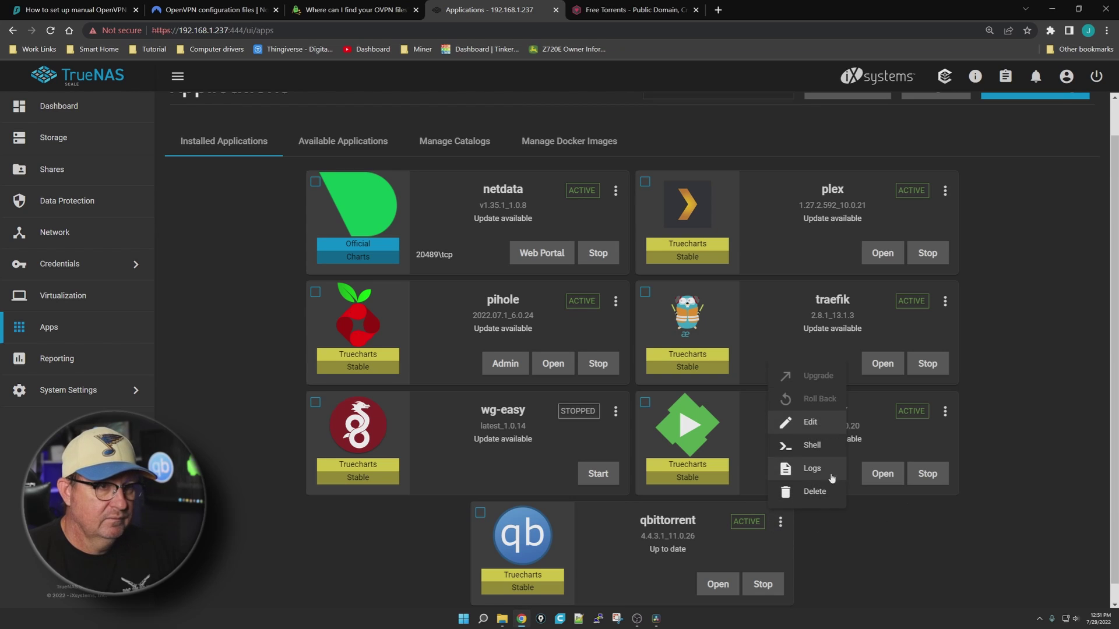
{"action": "left_click", "coordinate": [811, 424]}
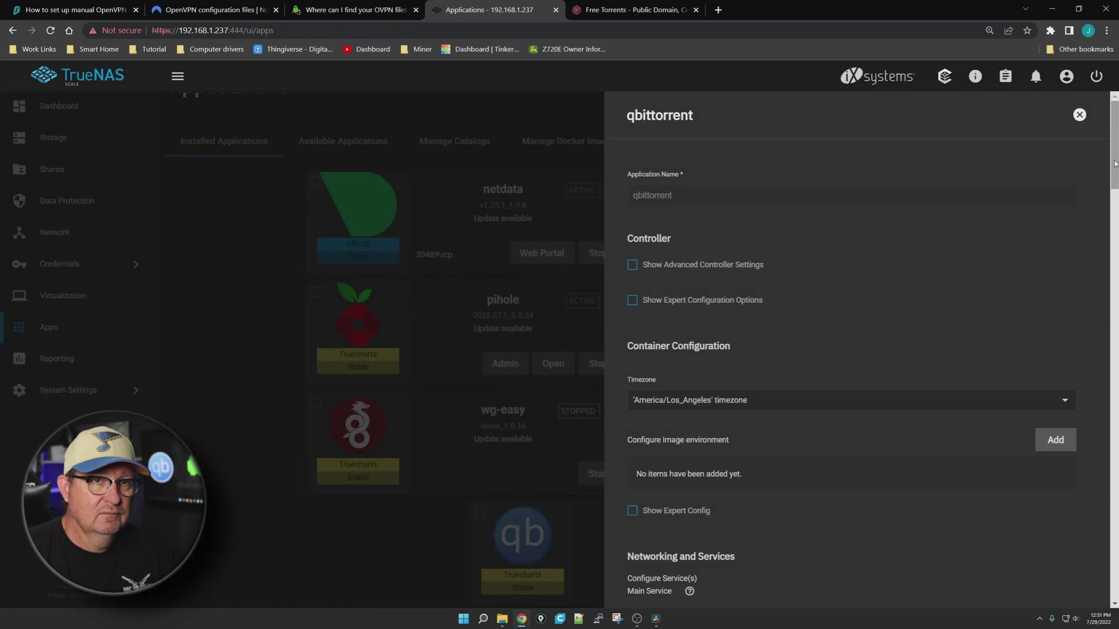
In the Addons section, set the VPN Type to OpenVPN
{"action": "left_click_drag", "start_coordinate": [1115, 169], "coordinate": [1105, 367]}
{"action": "scroll", "coordinate": [771, 488], "scroll_direction": "down", "scroll_amount": 10}
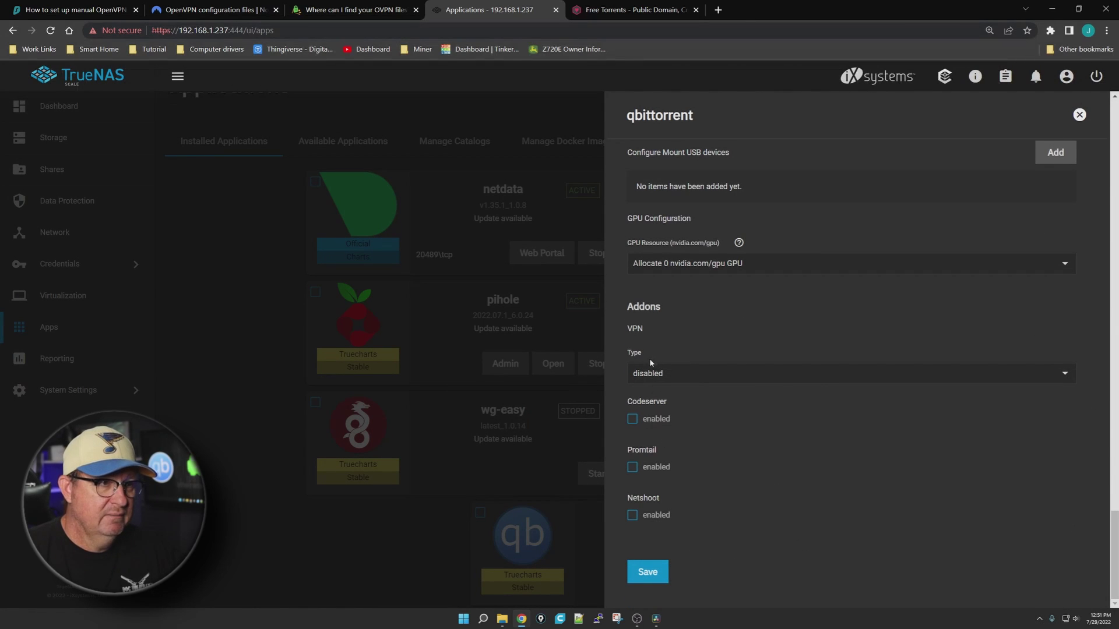
{"action": "left_click_drag", "start_coordinate": [646, 298], "coordinate": [614, 348]}
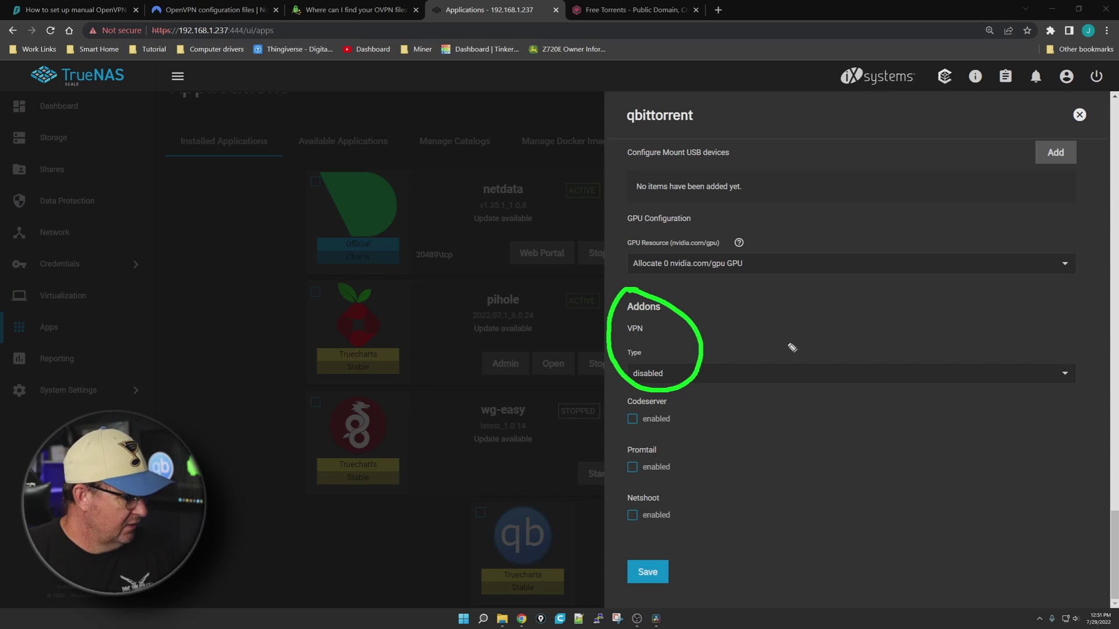
{"action": "key", "text": "Escape"}
{"action": "left_click", "coordinate": [691, 376]}
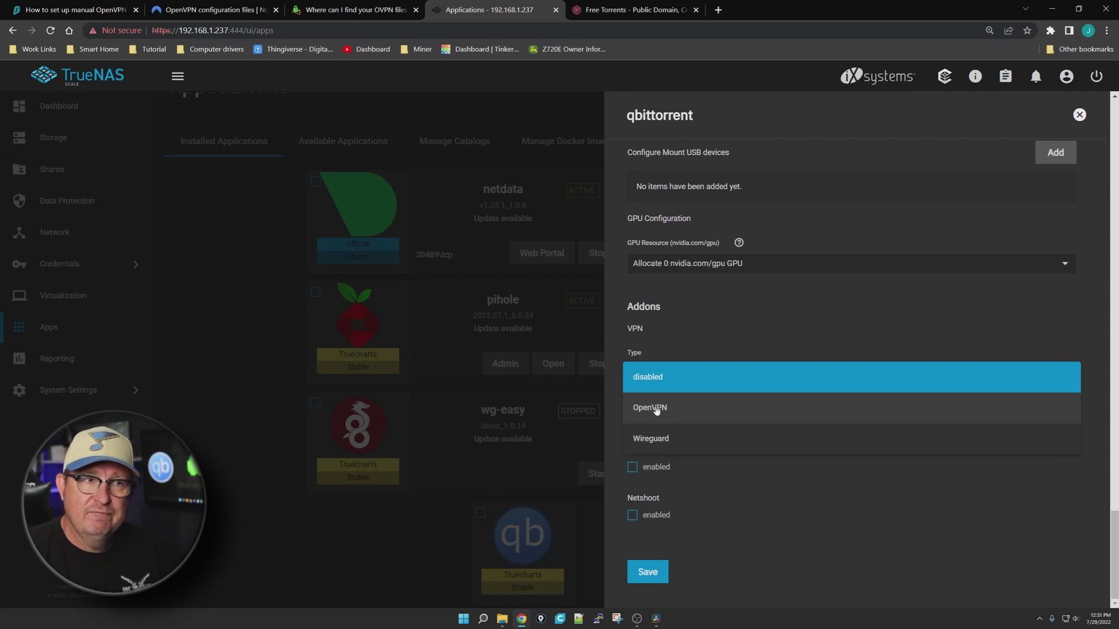
{"action": "left_click", "coordinate": [647, 409]}
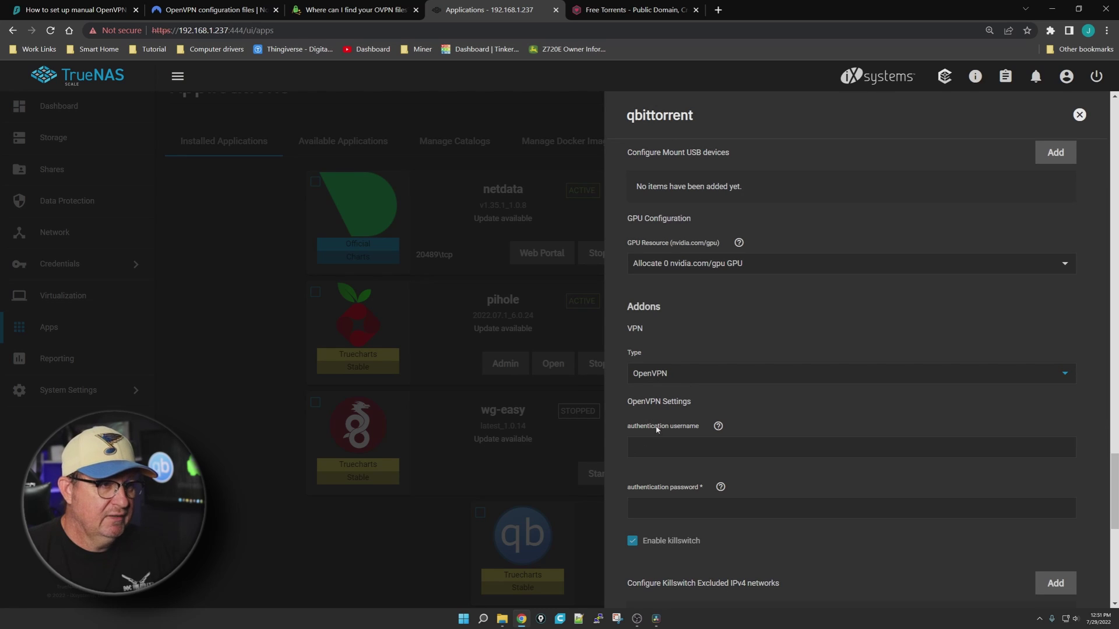
Paste the PIA account username and password into qbittorrent's OpenVPN authentication fields
{"action": "scroll", "coordinate": [665, 431], "scroll_direction": "down", "scroll_amount": 3}
{"action": "scroll", "coordinate": [665, 438], "scroll_direction": "down", "scroll_amount": 1}
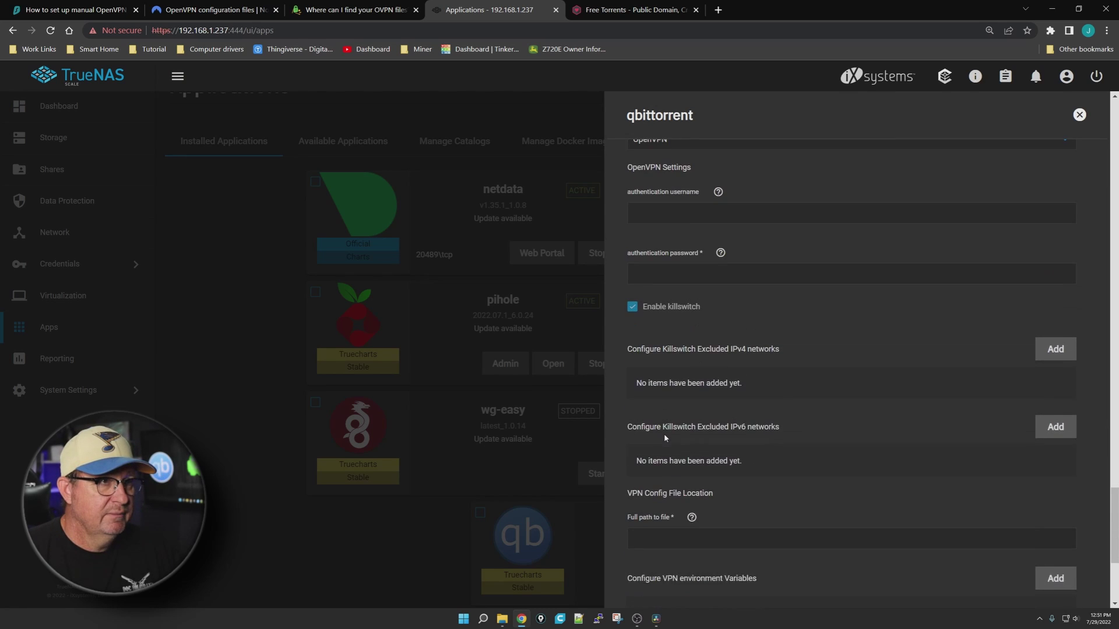
{"action": "scroll", "coordinate": [665, 438], "scroll_direction": "up", "scroll_amount": 1}
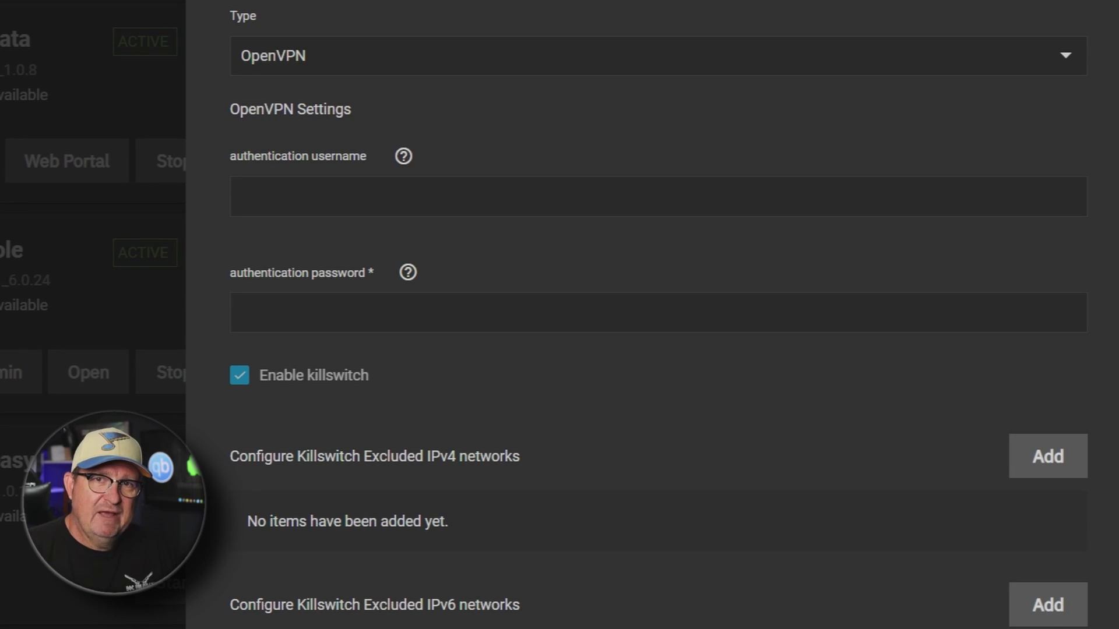
{"action": "left_click", "coordinate": [321, 205]}
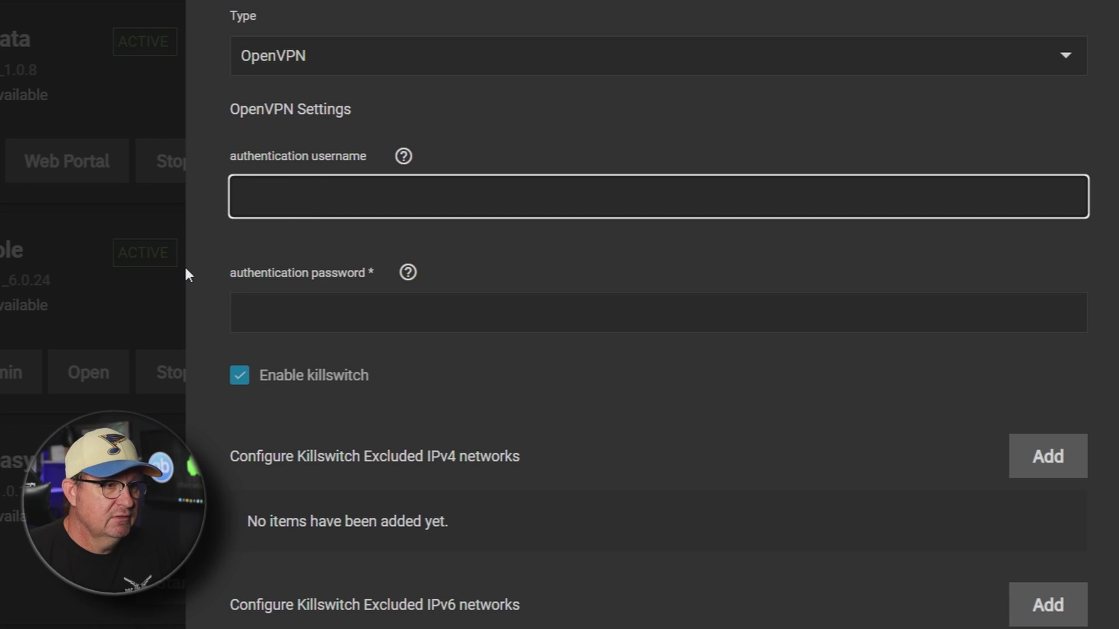
{"action": "scroll", "coordinate": [285, 268], "scroll_direction": "down", "scroll_amount": 4}
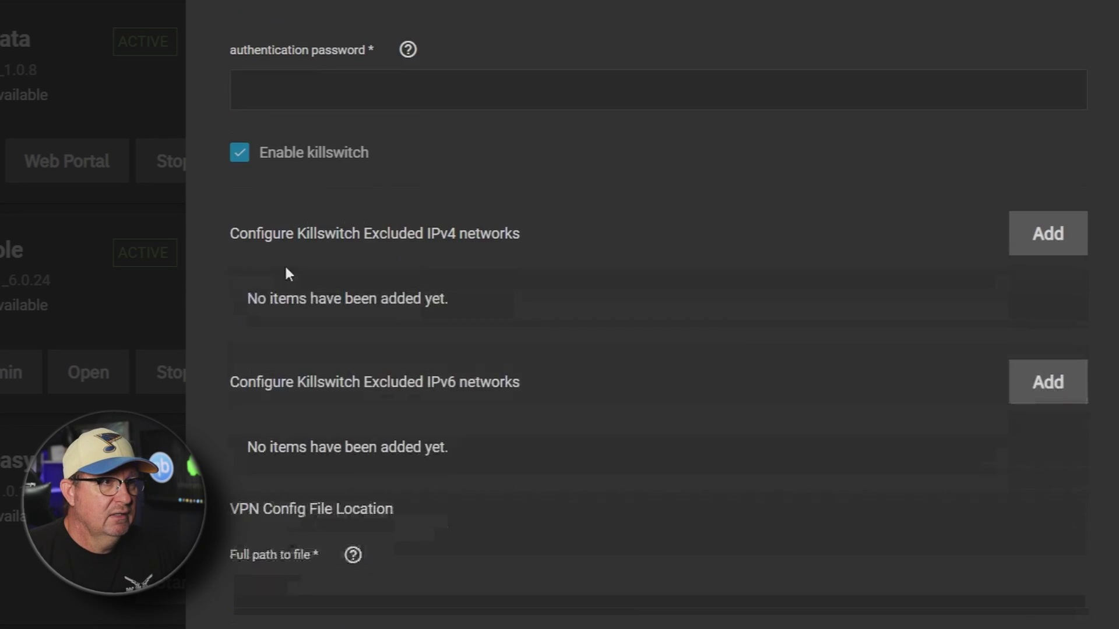
{"action": "scroll", "coordinate": [196, 257], "scroll_direction": "up", "scroll_amount": 2}
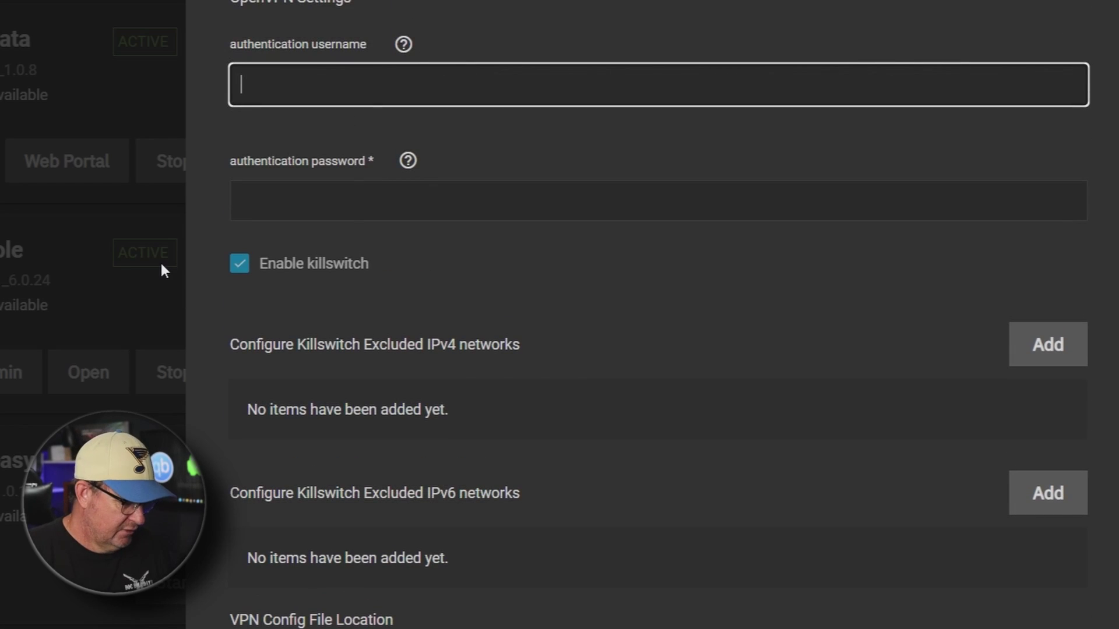
{"action": "key", "text": "ctrl+v"}
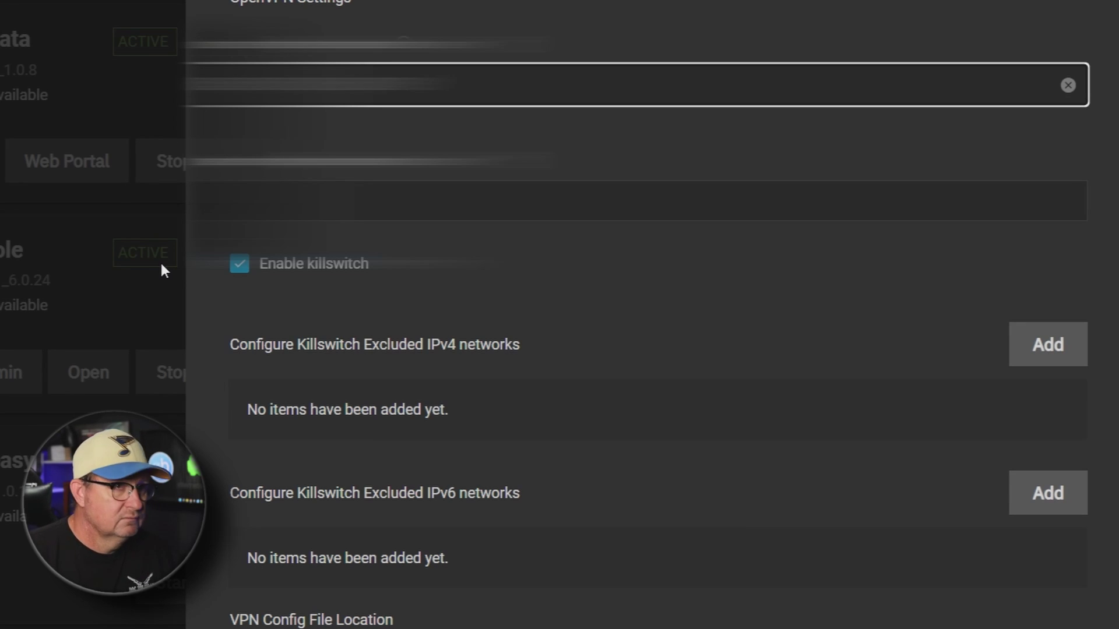
{"action": "key", "text": "Tab"}
{"action": "key", "text": "ctrl+v"}
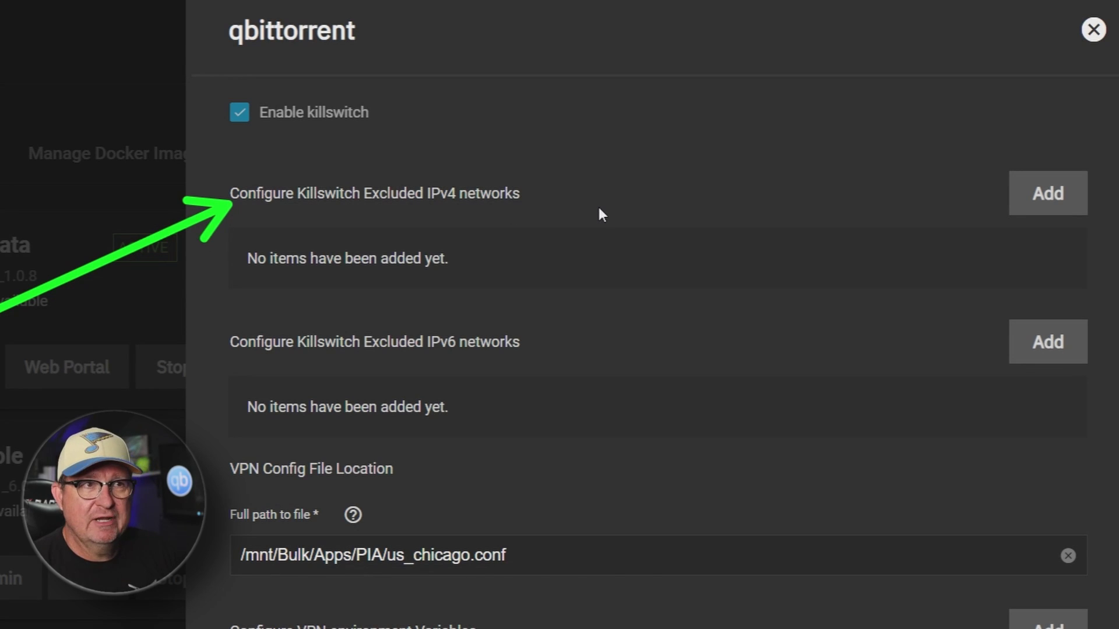
Add killswitch excluded networks 192.168.1.0/24 under IPv4 and 172.168.0.0/16 under IPv6
{"action": "left_click", "coordinate": [1049, 194]}
{"action": "left_click", "coordinate": [383, 315]}
{"action": "type", "text": "192"}
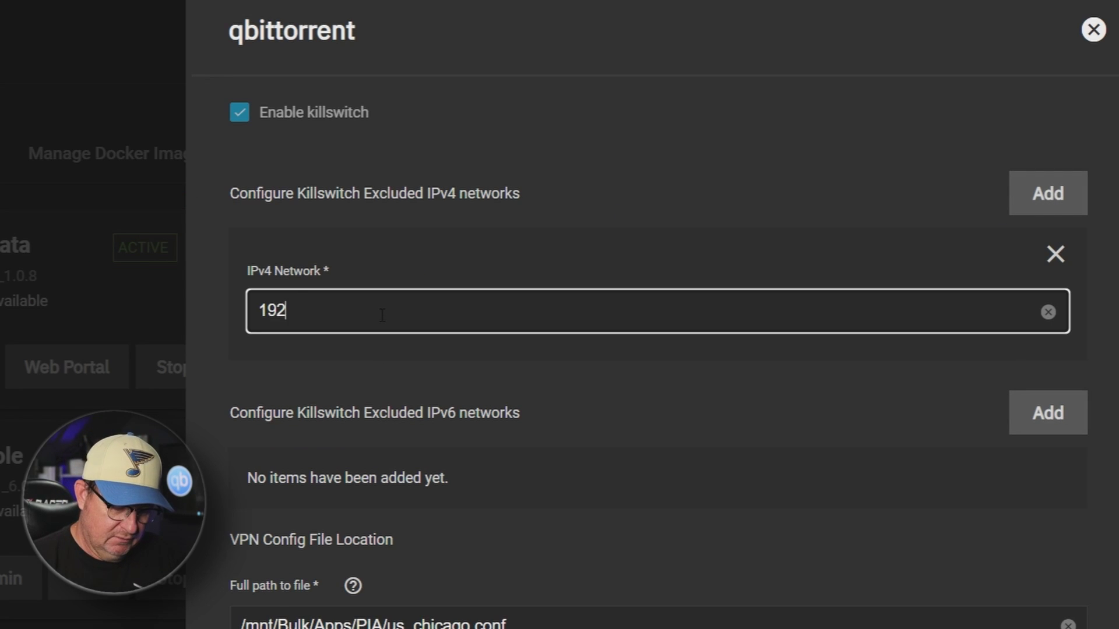
{"action": "type", "text": ".168.1.0/24"}
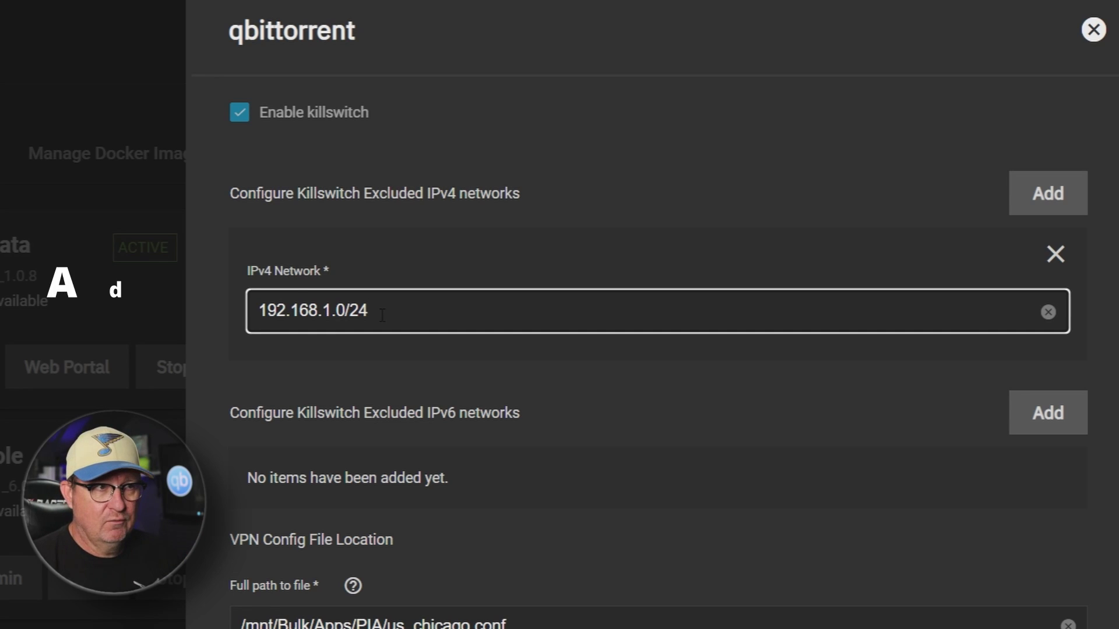
{"action": "left_click", "coordinate": [1049, 414]}
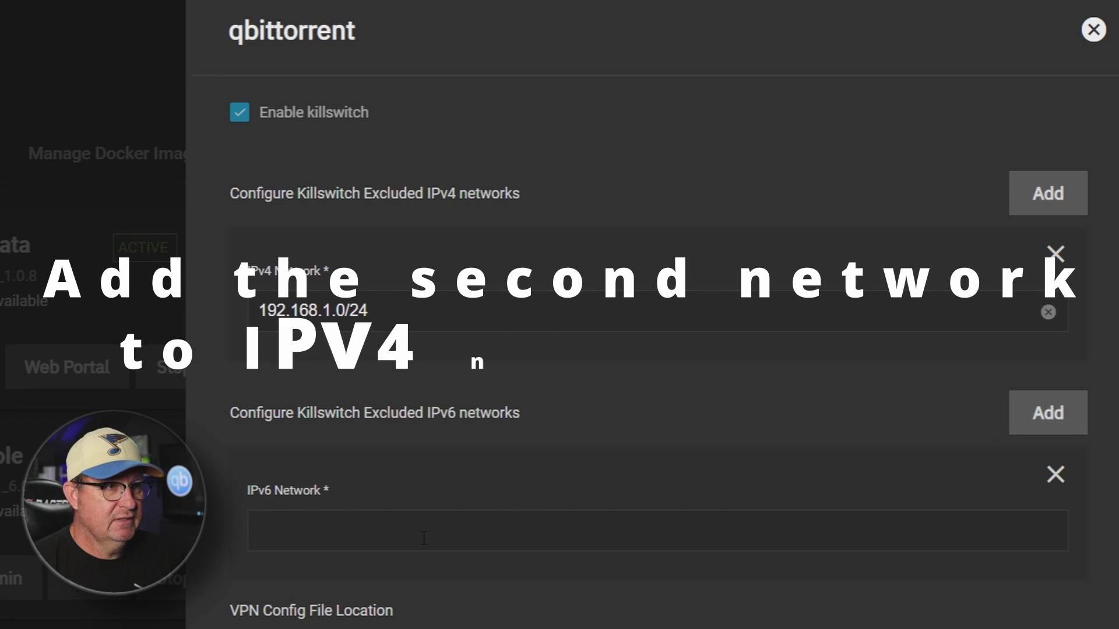
{"action": "left_click", "coordinate": [421, 542]}
{"action": "type", "text": "172.168.1."}
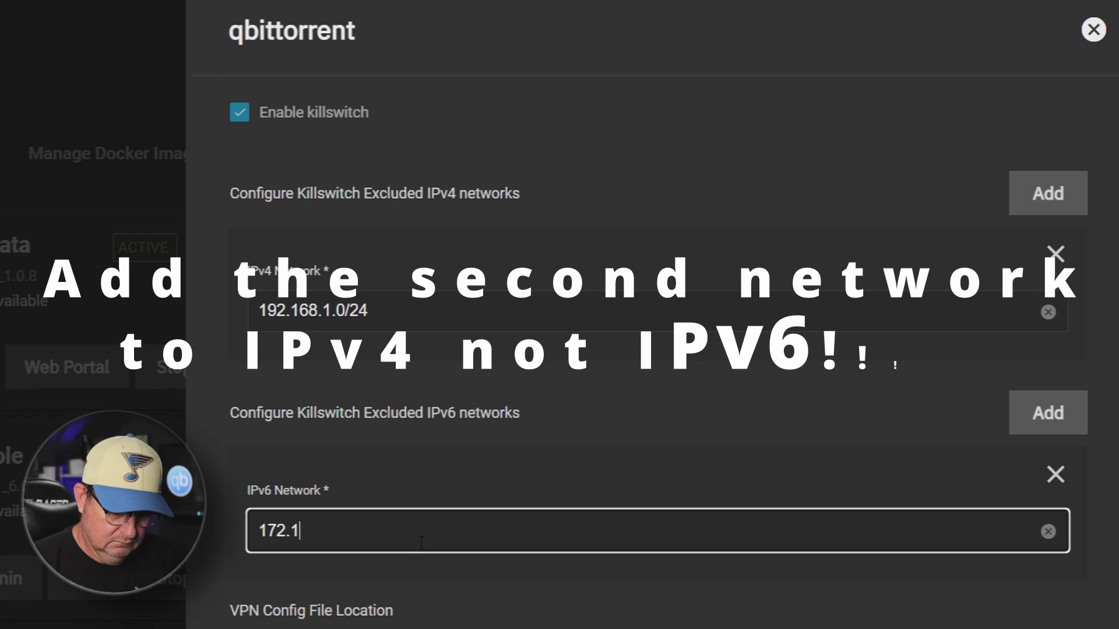
{"action": "key", "text": "BackSpace"}
{"action": "key", "text": "BackSpace"}
{"action": "type", "text": "0"}
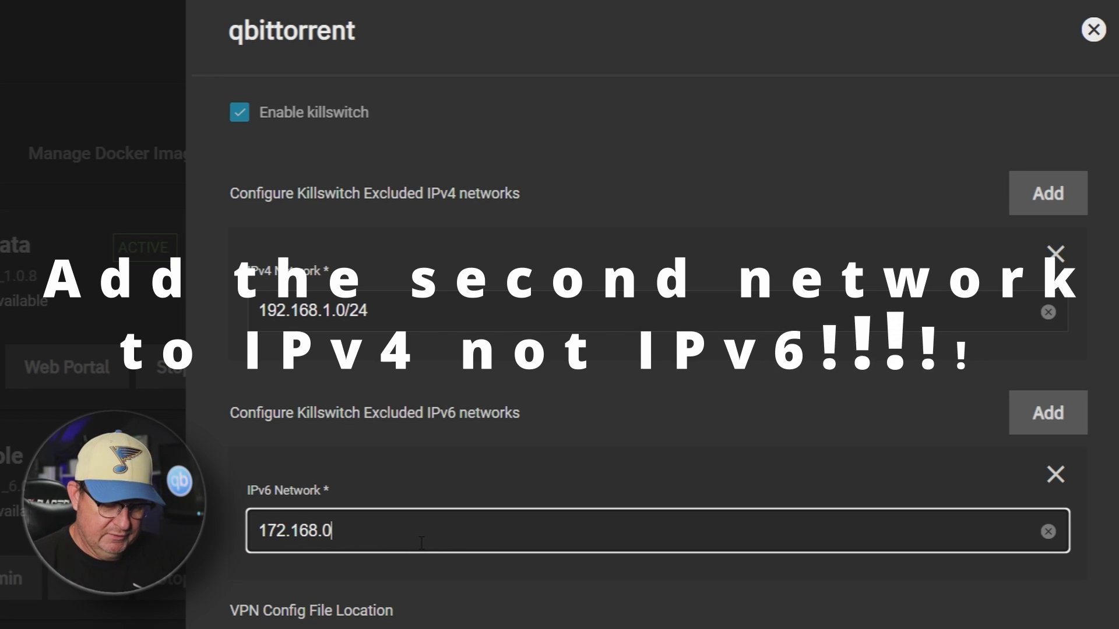
{"action": "type", "text": ".0/16"}
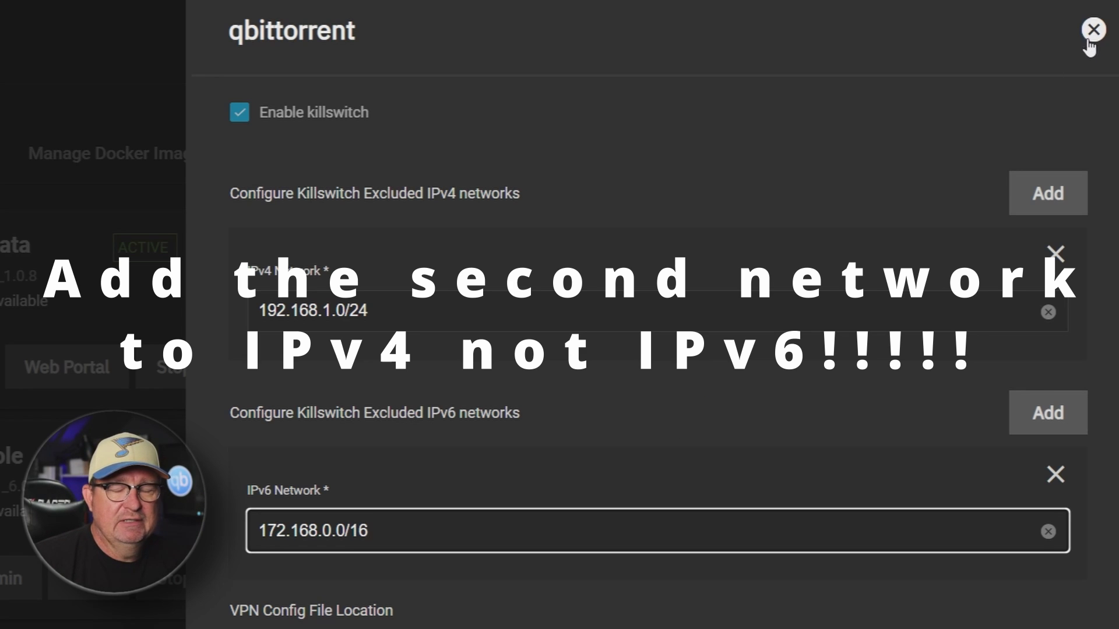
{"action": "scroll", "coordinate": [1078, 56], "scroll_direction": "down", "scroll_amount": 5}
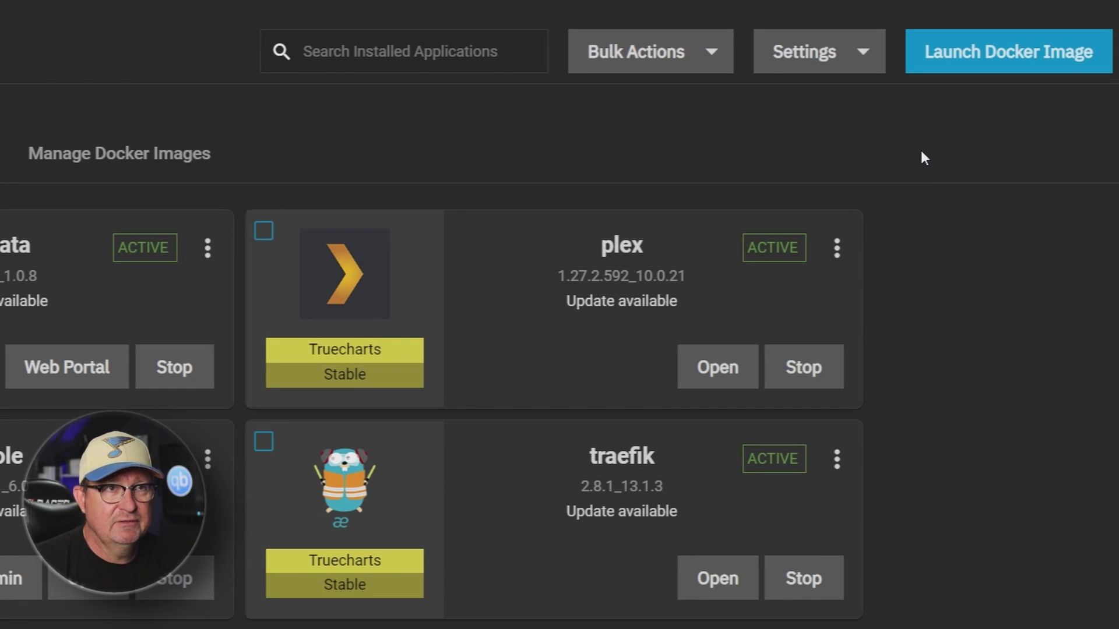
{"action": "left_click", "coordinate": [865, 58]}
{"action": "left_click", "coordinate": [853, 149]}
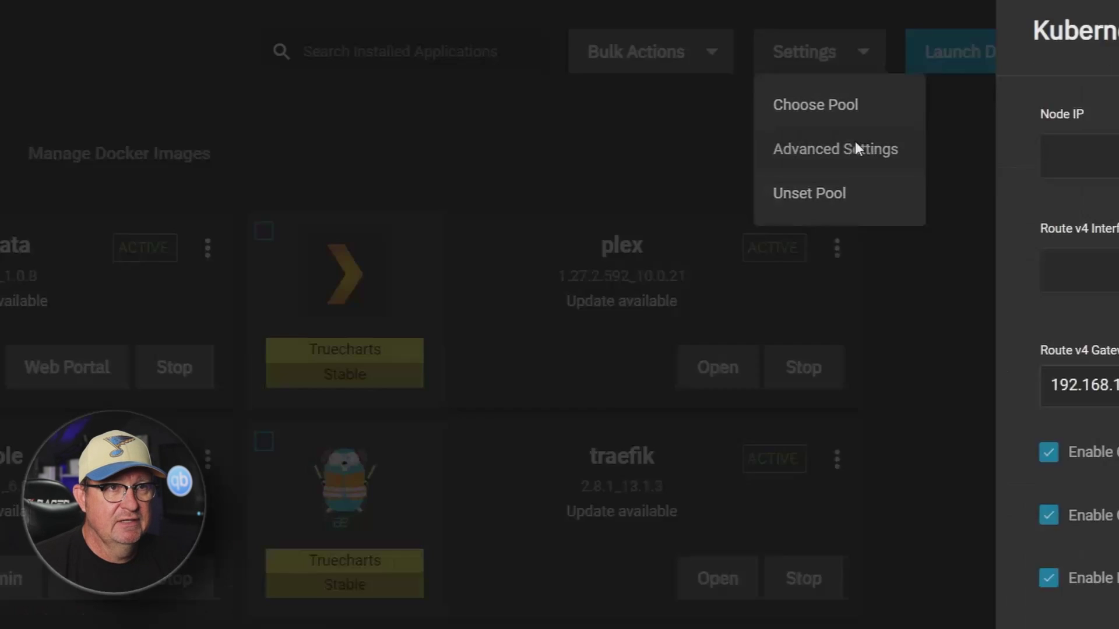
{"action": "scroll", "coordinate": [774, 297], "scroll_direction": "down", "scroll_amount": 5}
{"action": "scroll", "coordinate": [702, 42], "scroll_direction": "down", "scroll_amount": 4}
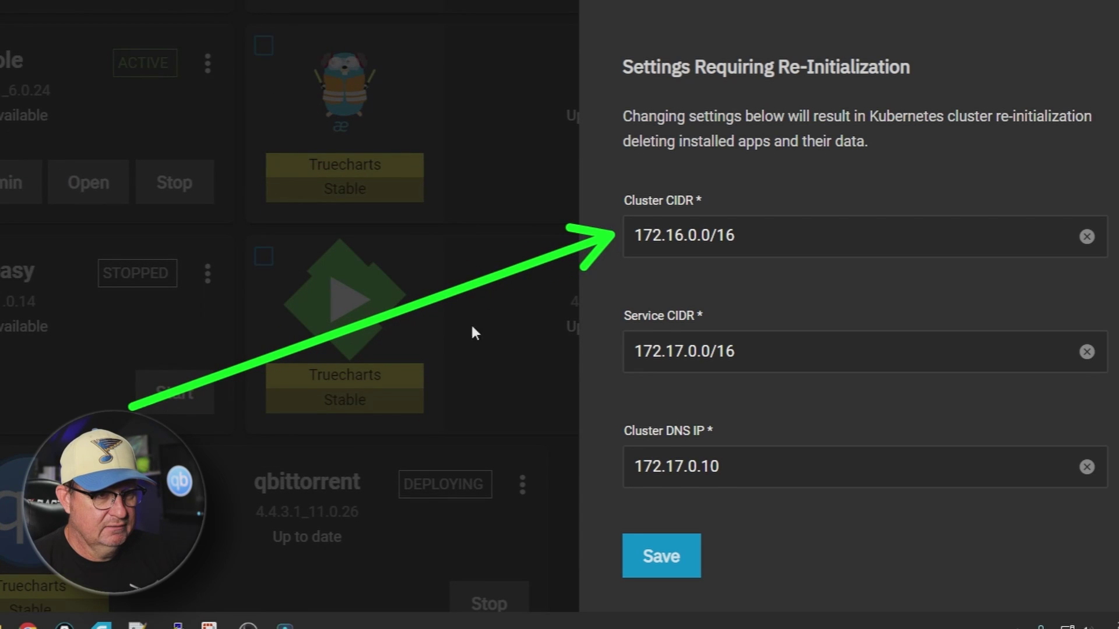
{"action": "left_click_drag", "start_coordinate": [270, 425], "coordinate": [600, 258]}
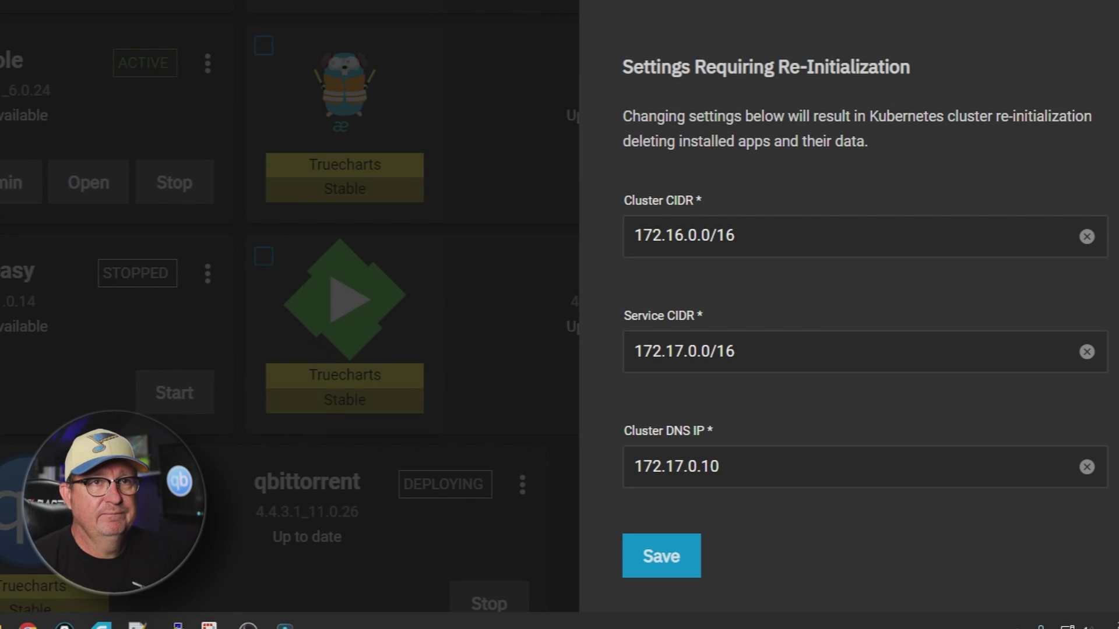
{"action": "key", "text": "Escape"}
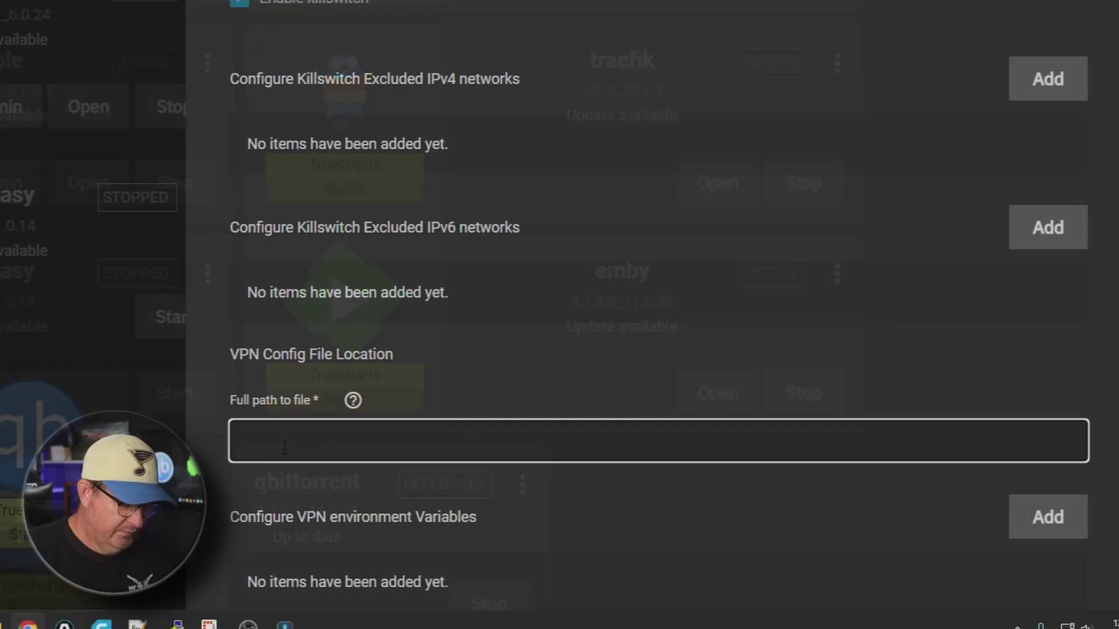
Look up the PIA config folder in the Apps dataset on TrueNAS at 192.168.1.237
{"action": "type", "text": "/mnt/"}
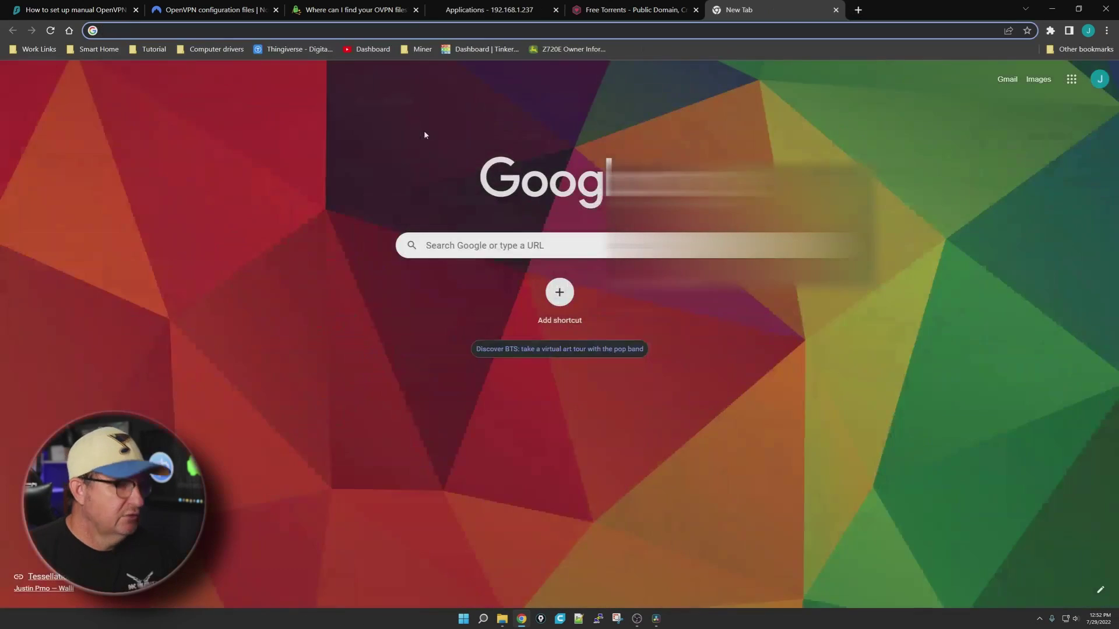
{"action": "type", "text": "192.168.1.237:444/ui/vm"}
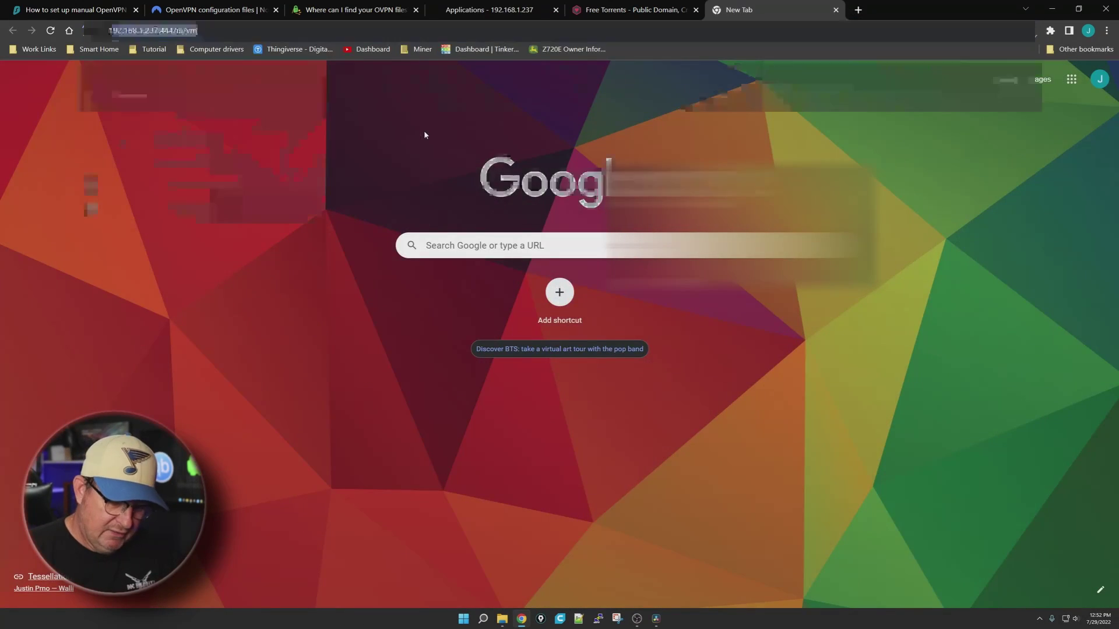
{"action": "key", "text": "Return"}
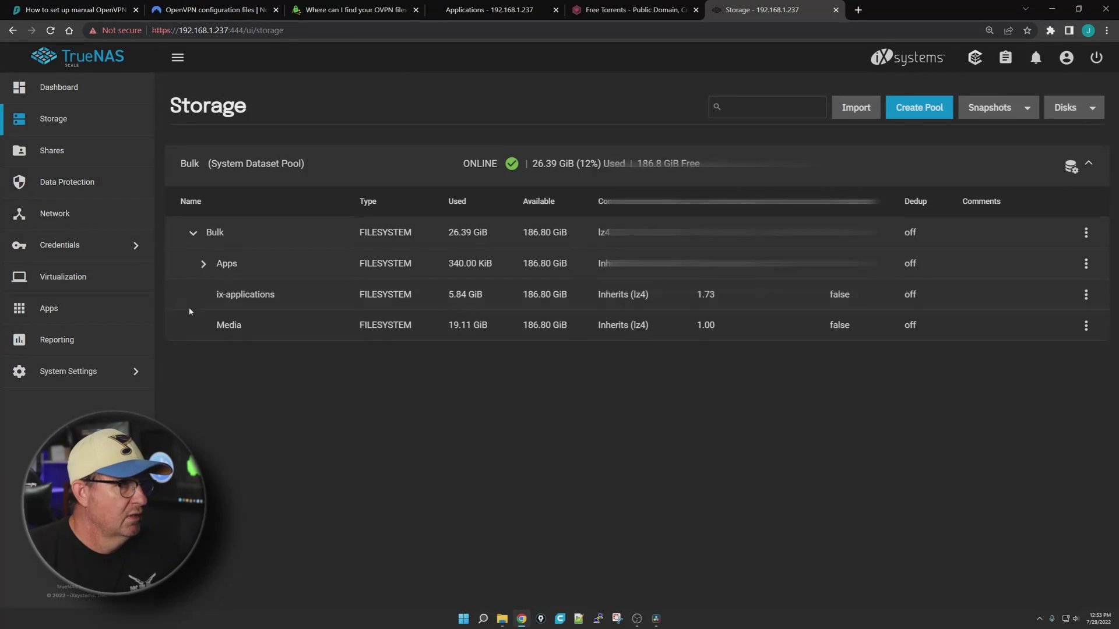
{"action": "left_click", "coordinate": [204, 263]}
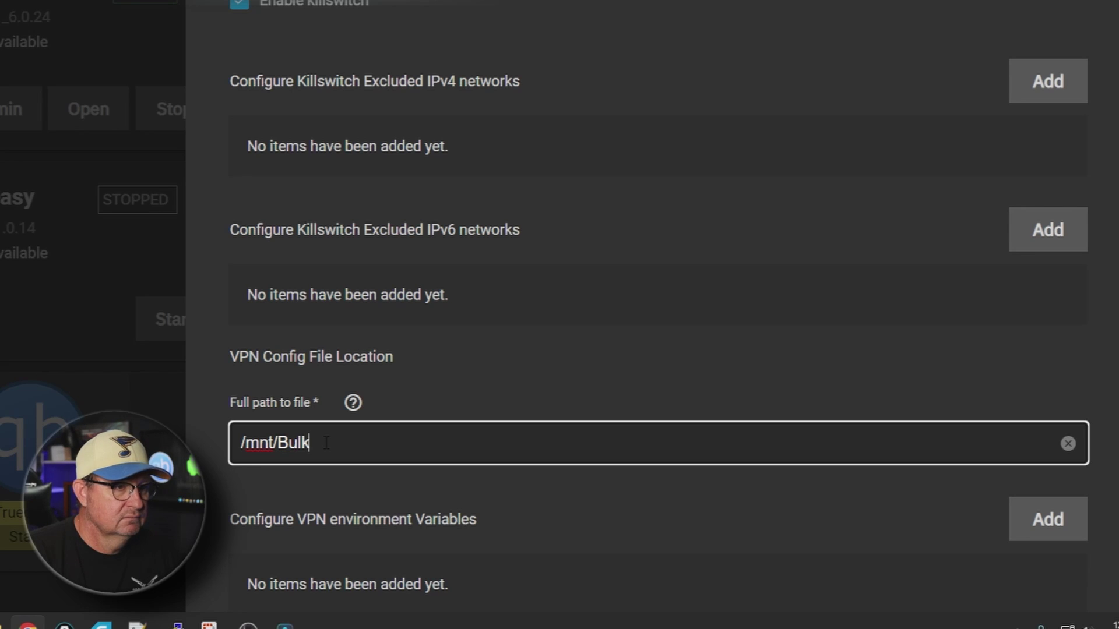
Enter /mnt/Bulk/Apps/PIA/us_chicago.conf as the VPN config path and save the qbittorrent settings
{"action": "type", "text": "/Apps/PIA/us_chicago.conf"}
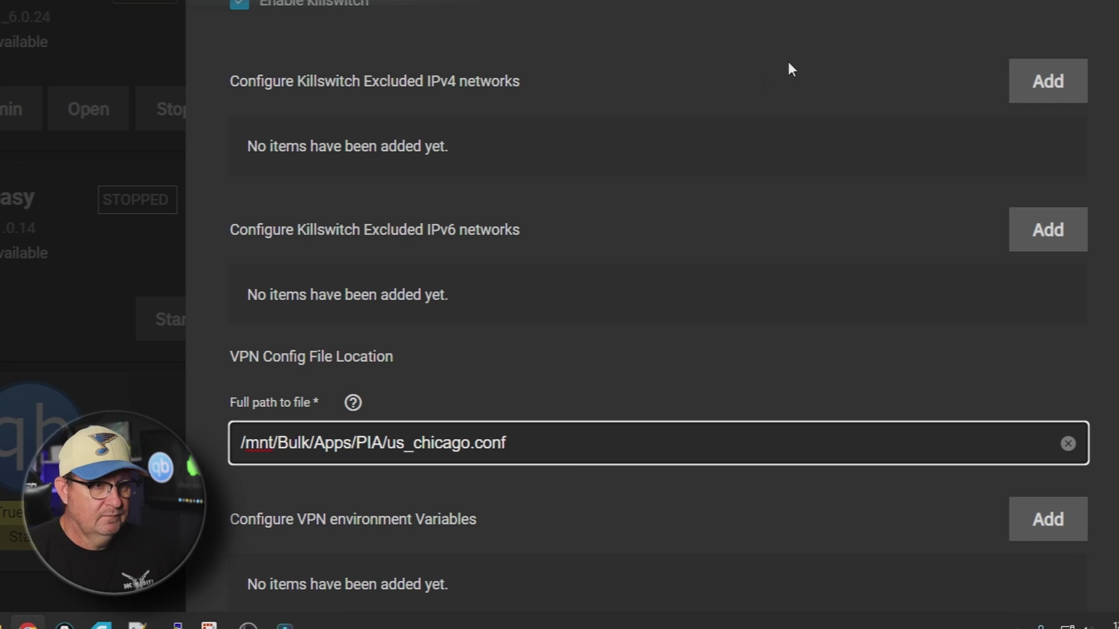
{"action": "scroll", "coordinate": [791, 68], "scroll_direction": "down", "scroll_amount": 7}
{"action": "left_click", "coordinate": [289, 557]}
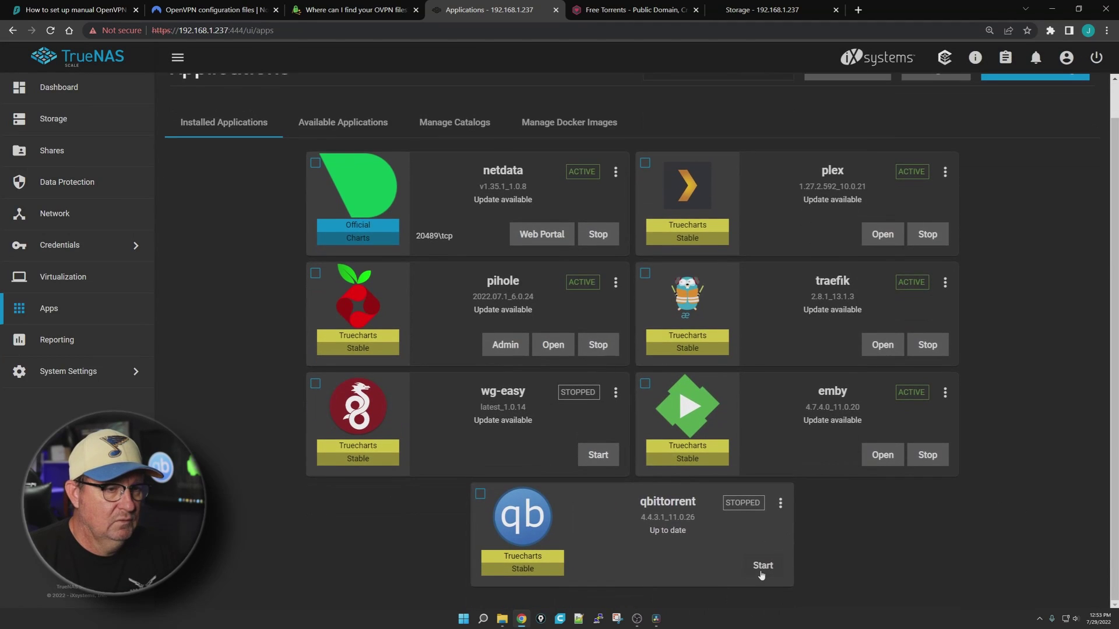
Start qbittorrent and open a Pod Shell in its qbittorrent container
{"action": "left_click", "coordinate": [763, 567]}
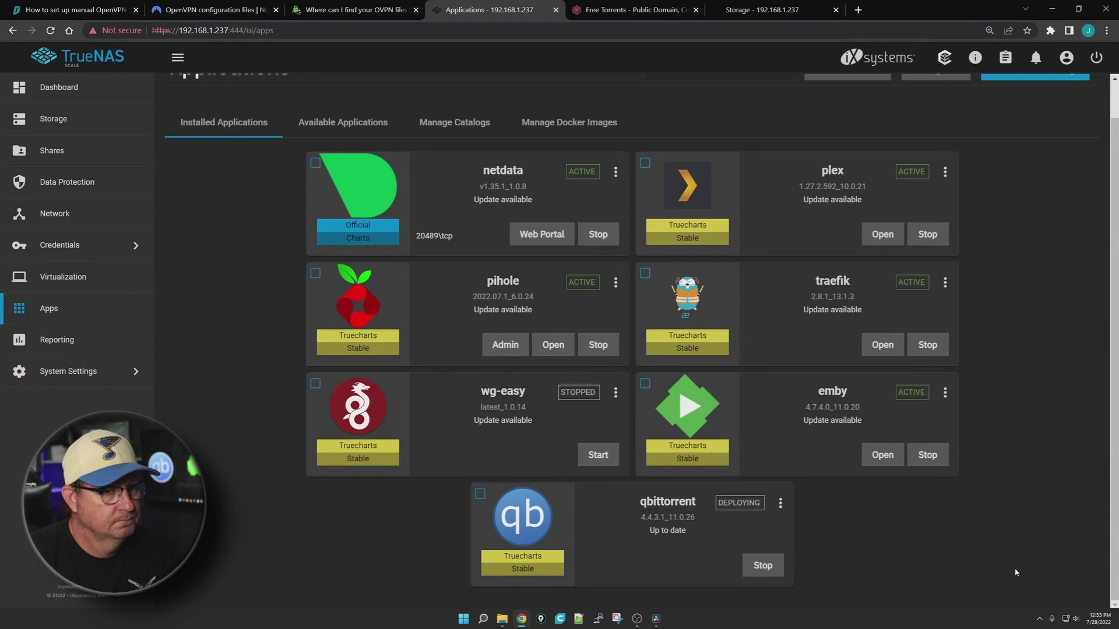
{"action": "left_click", "coordinate": [781, 502]}
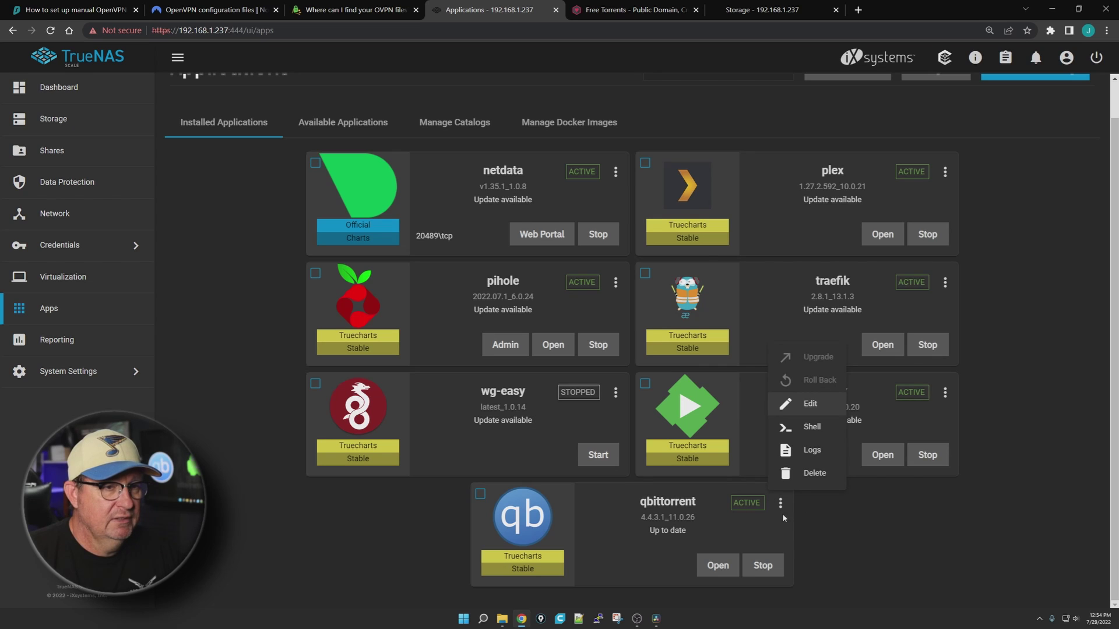
{"action": "left_click", "coordinate": [809, 430]}
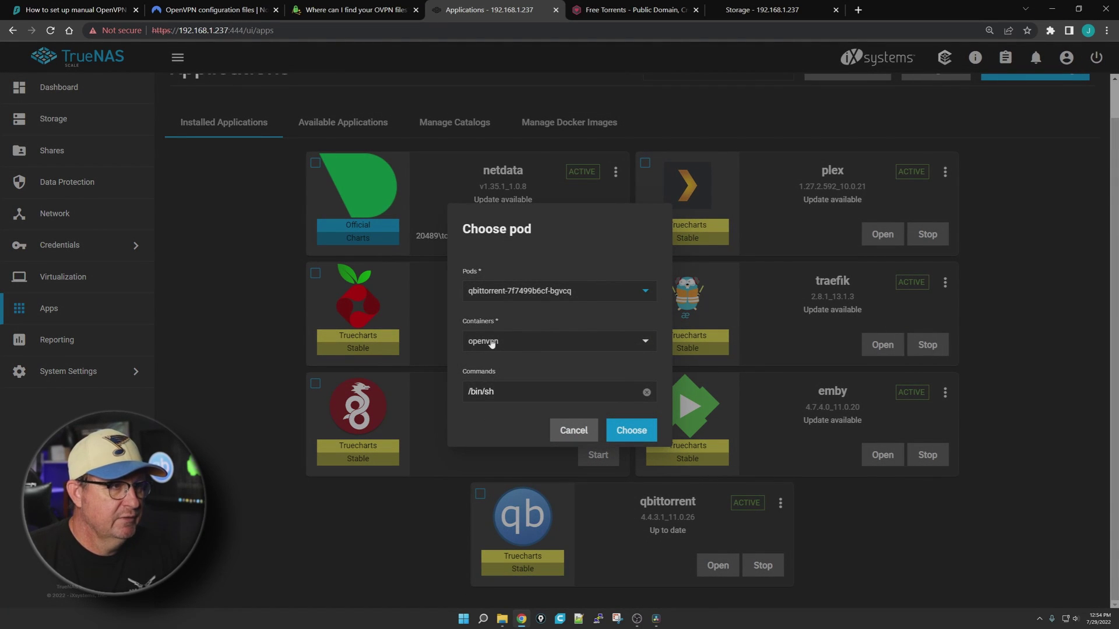
{"action": "left_click", "coordinate": [647, 344]}
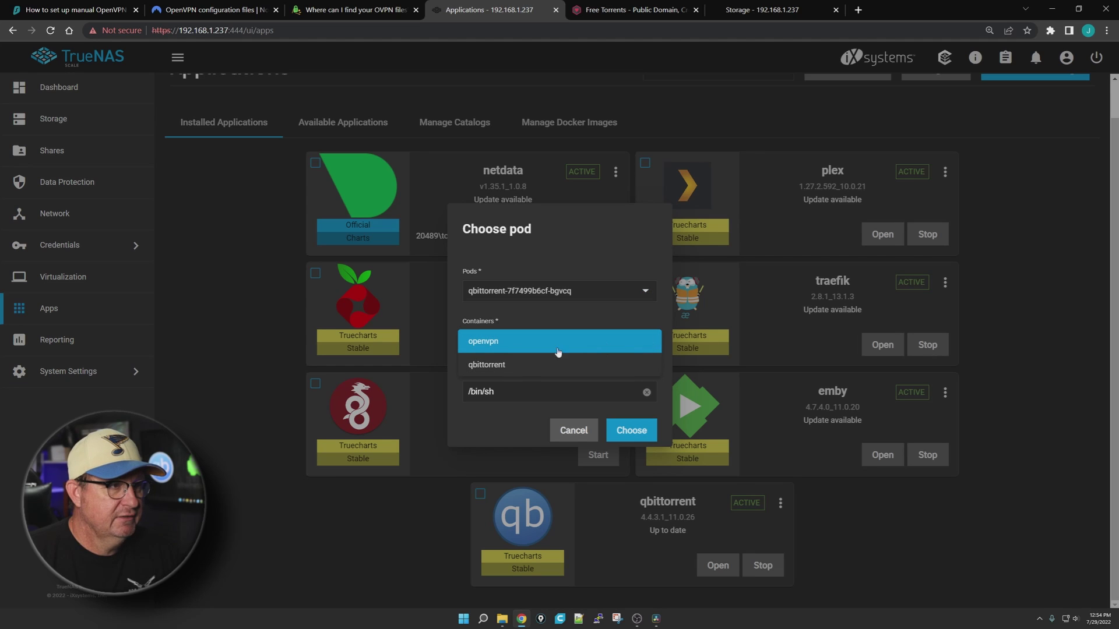
{"action": "left_click", "coordinate": [495, 366]}
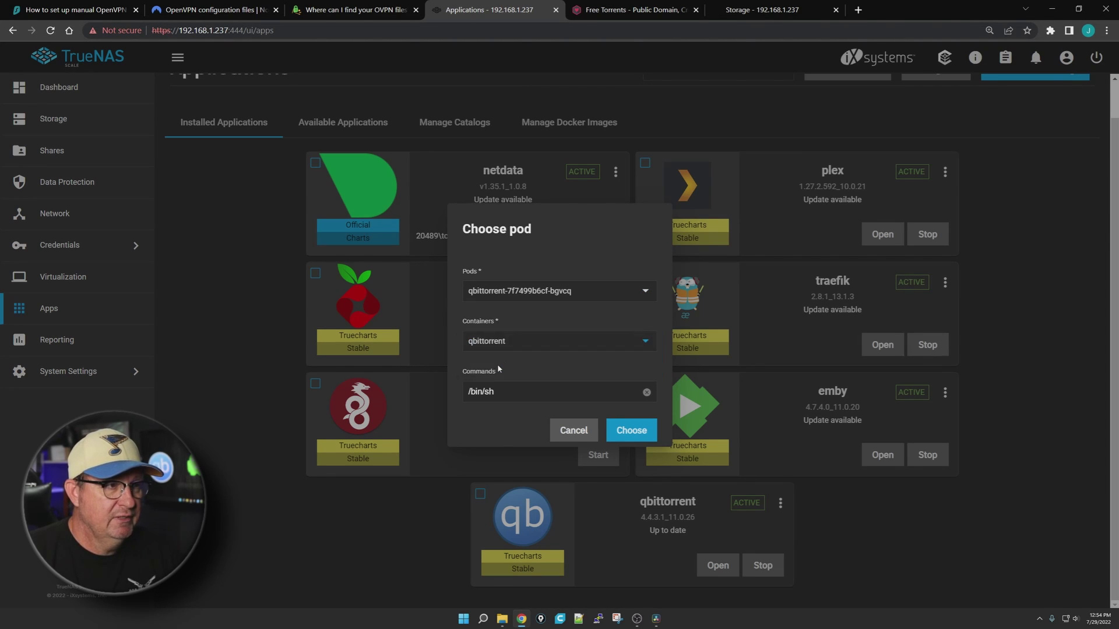
{"action": "left_click", "coordinate": [688, 455]}
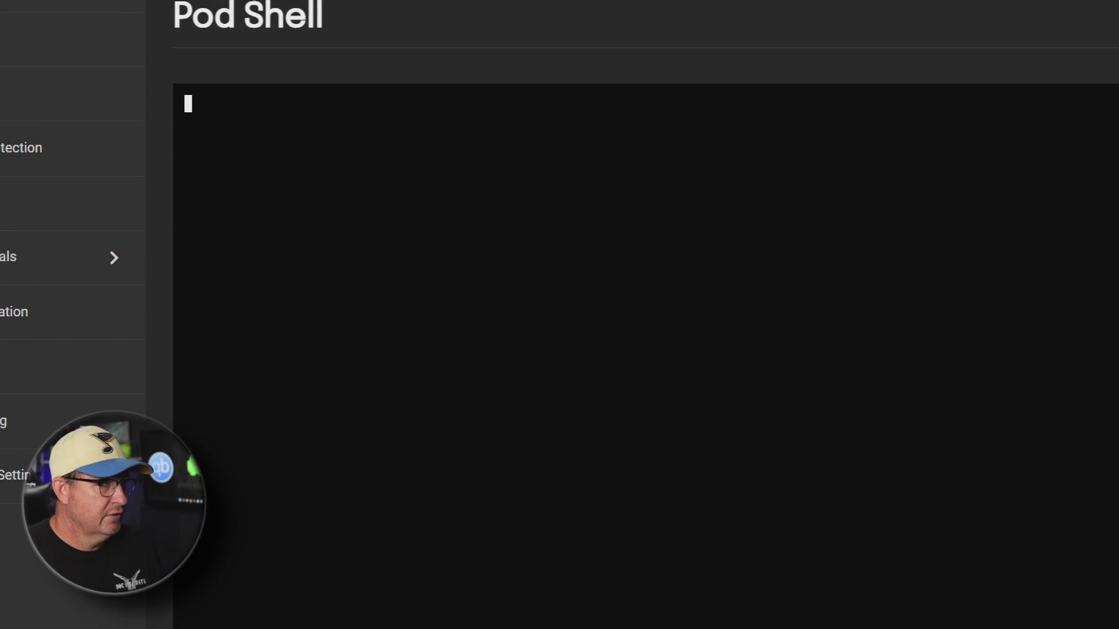
{"action": "type", "text": "curl ip"}
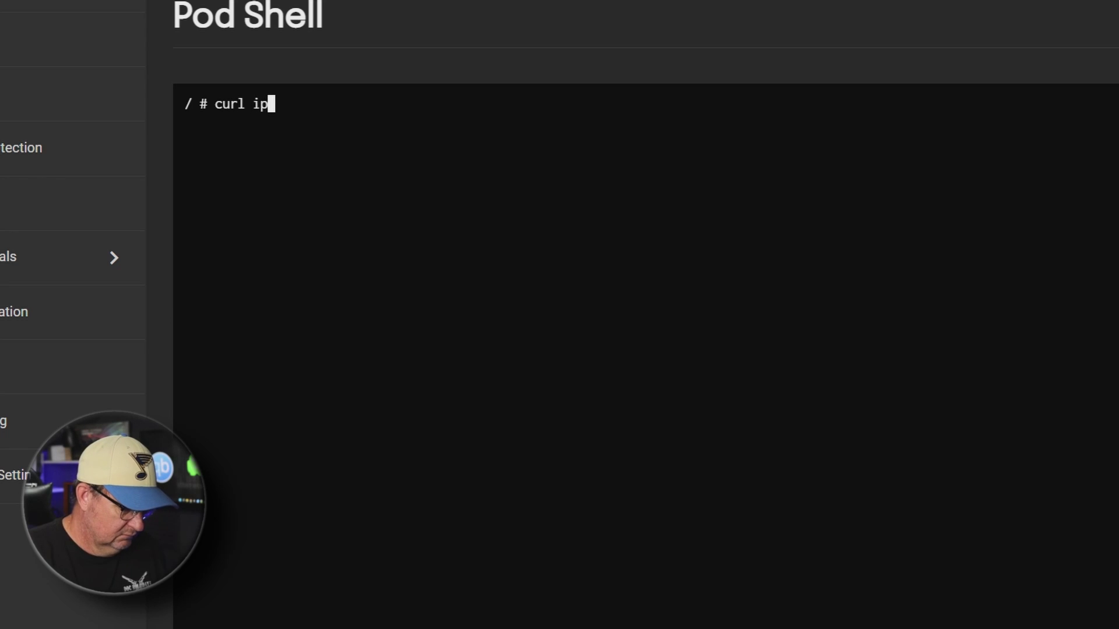
{"action": "type", "text": "config.io"}
{"action": "key", "text": "Return"}
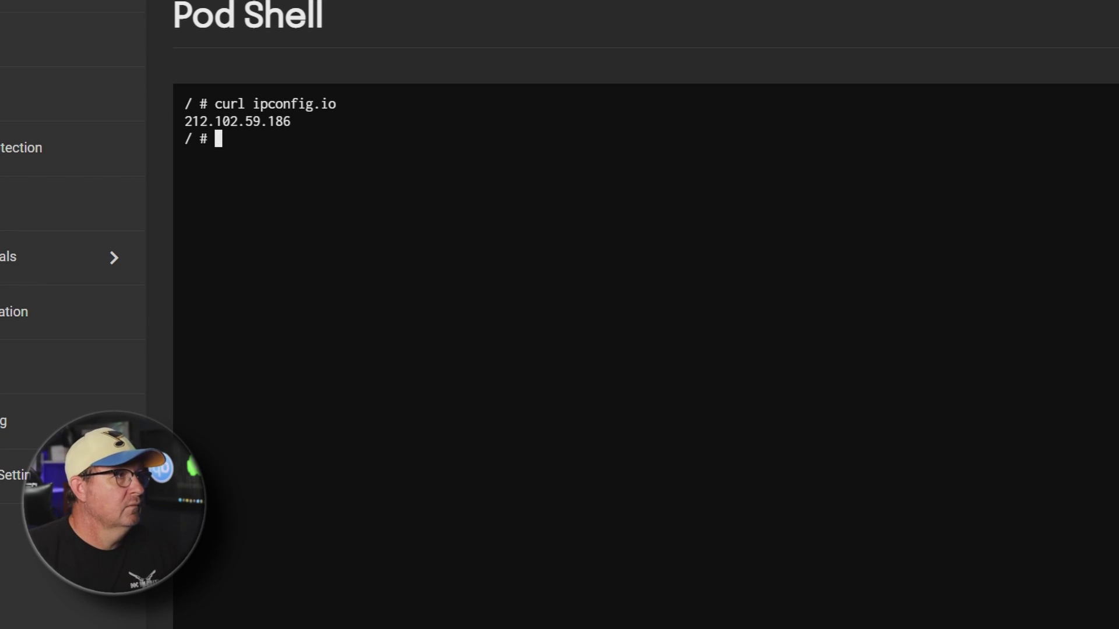
{"action": "left_click_drag", "start_coordinate": [461, 502], "coordinate": [266, 136]}
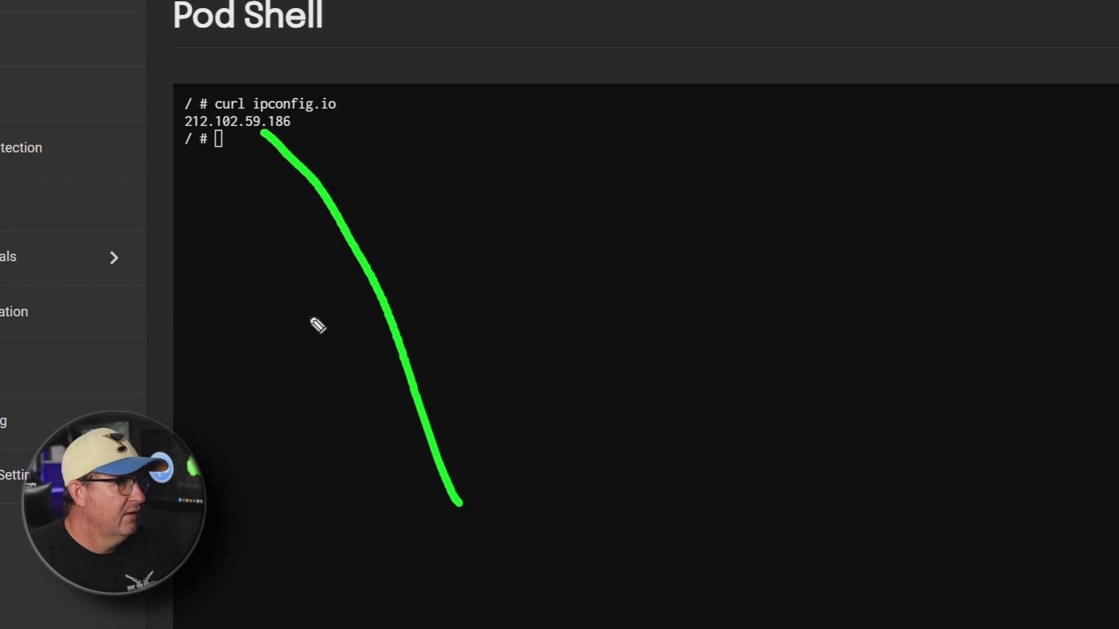
{"action": "mouse_move", "coordinate": [292, 571]}
{"action": "left_mouse_down"}
{"action": "mouse_move", "coordinate": [298, 240]}
{"action": "mouse_move", "coordinate": [271, 163]}
{"action": "left_mouse_up"}
{"action": "left_click_drag", "start_coordinate": [220, 486], "coordinate": [224, 147]}
{"action": "left_click_drag", "start_coordinate": [624, 296], "coordinate": [372, 158]}
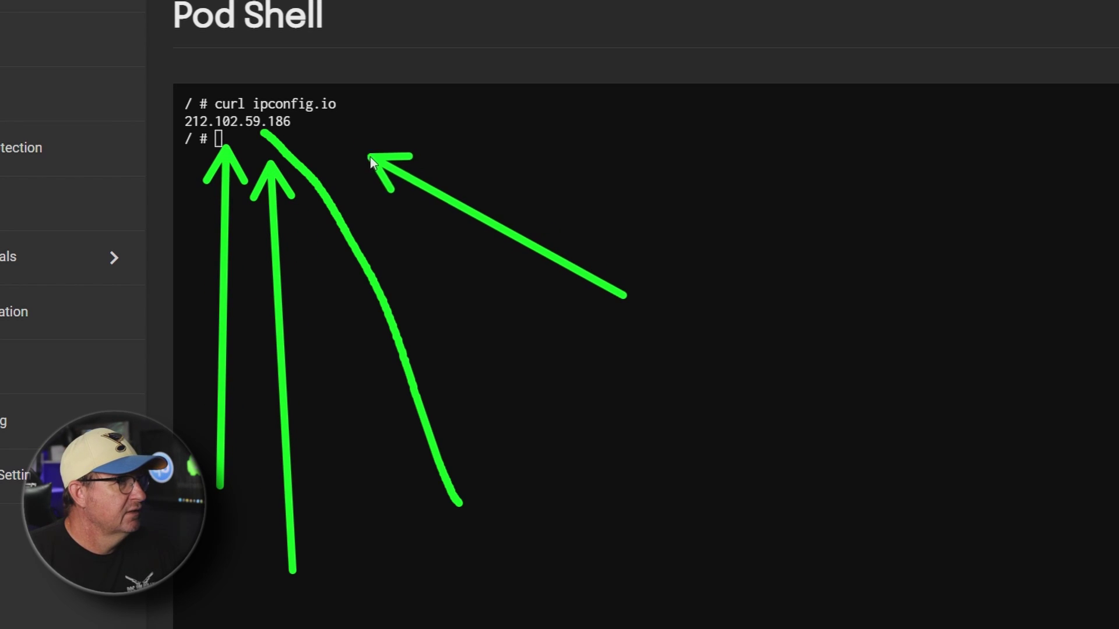
{"action": "key", "text": "Escape"}
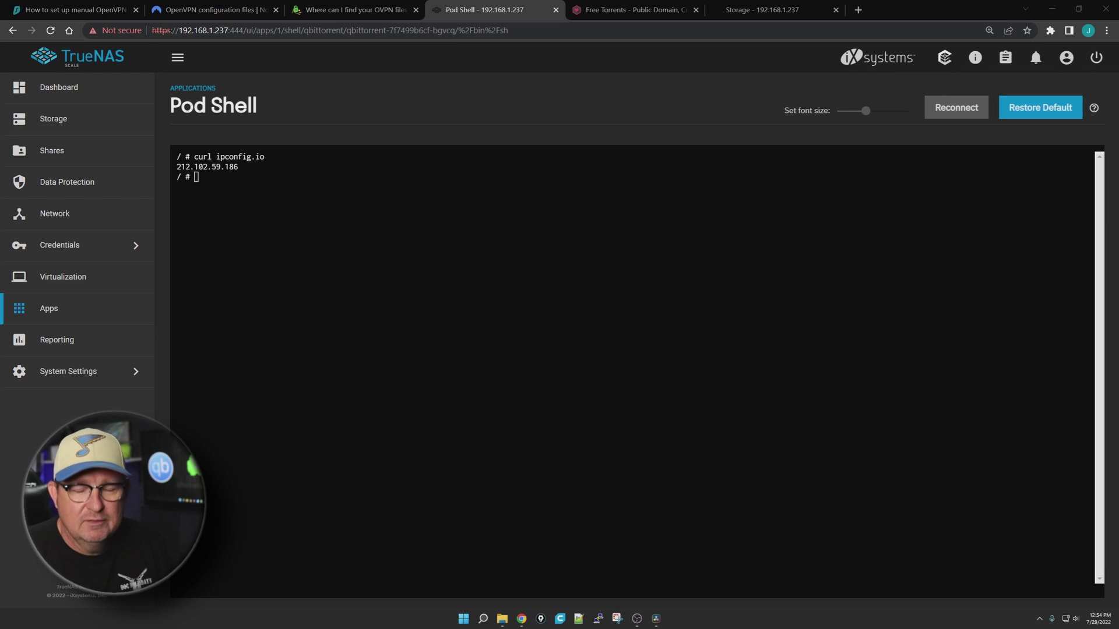
{"action": "left_click", "coordinate": [47, 311]}
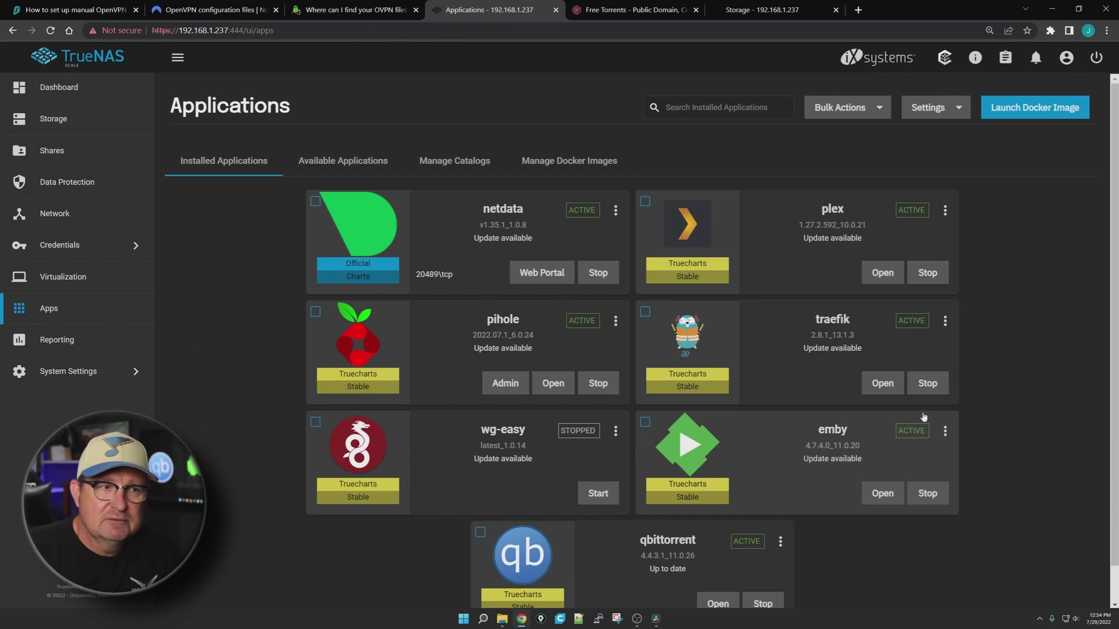
Open qbittorrent's web UI and sign in as admin with the account password
{"action": "scroll", "coordinate": [924, 432], "scroll_direction": "down", "scroll_amount": 1}
{"action": "left_click", "coordinate": [717, 567]}
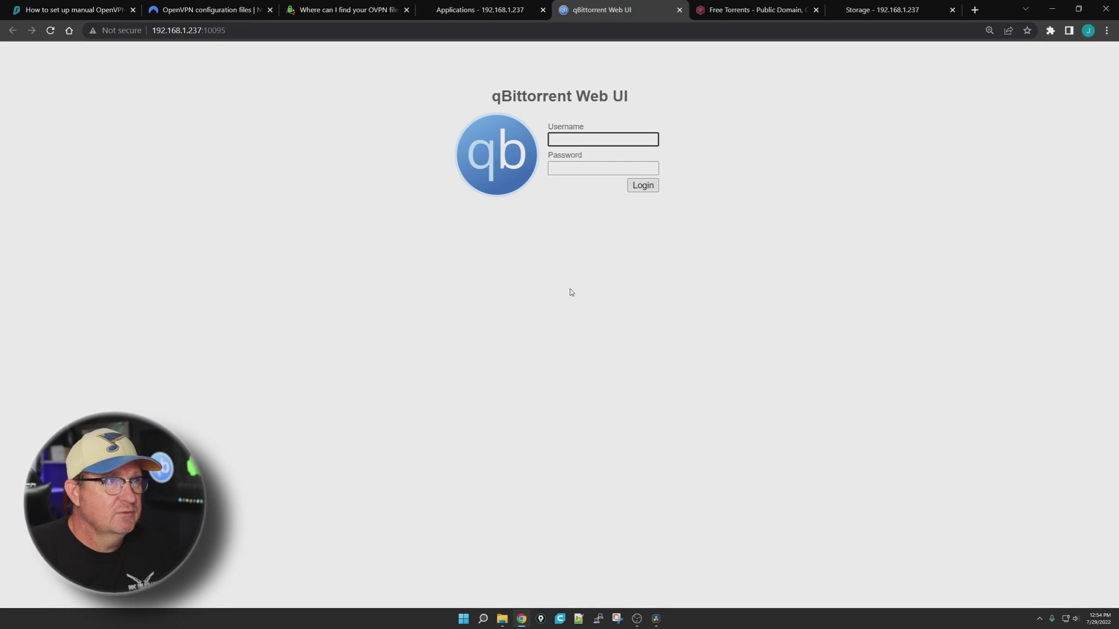
{"action": "key", "text": "Tab"}
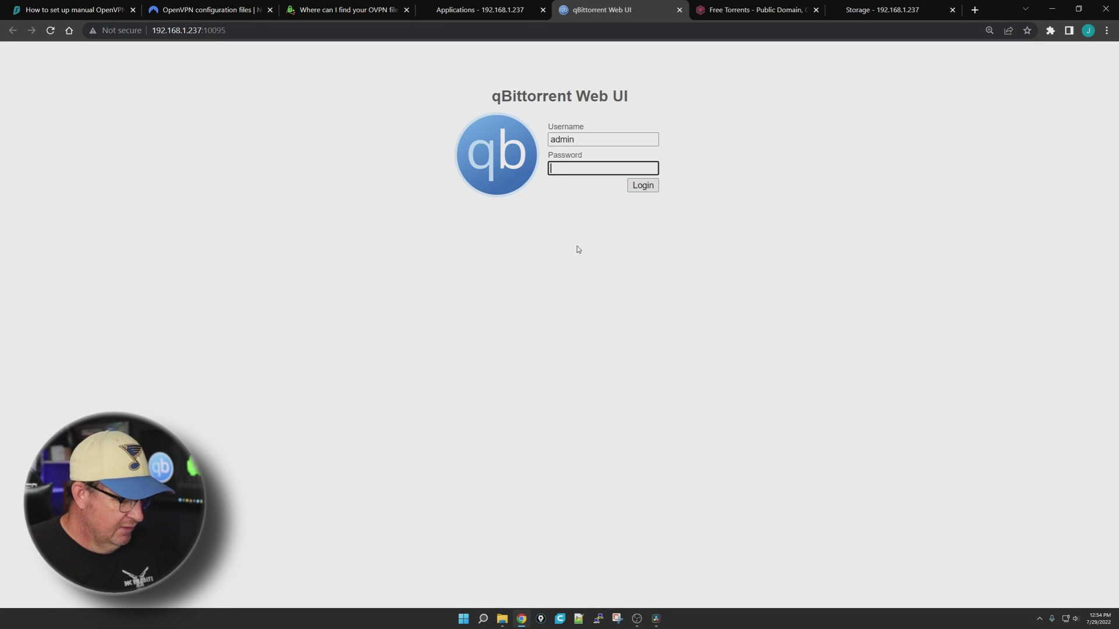
{"action": "key", "text": "Return"}
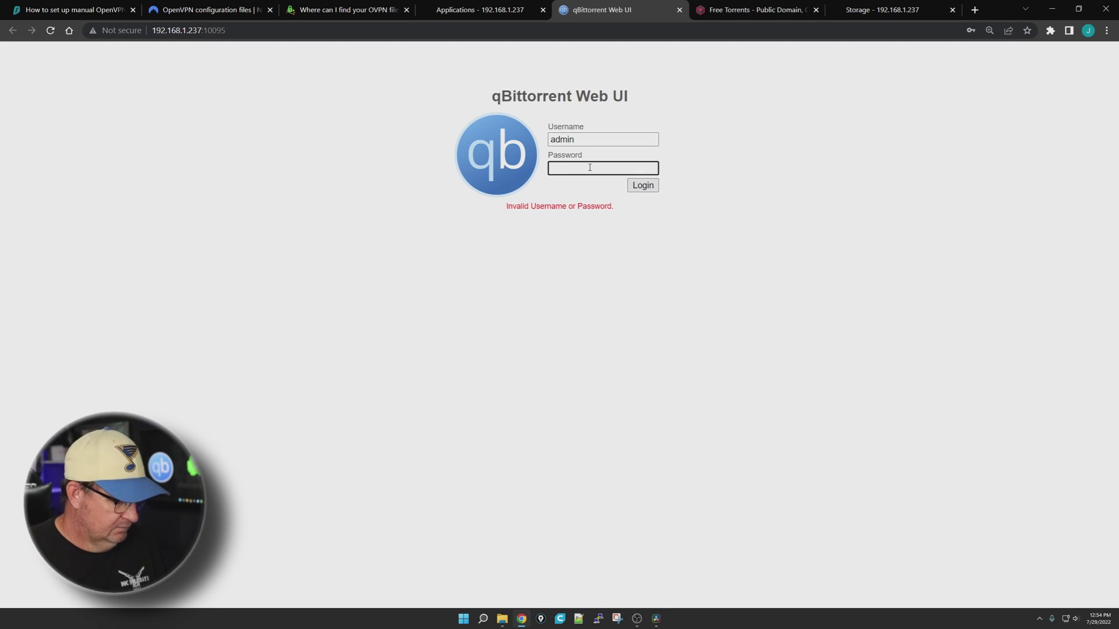
{"action": "type", "text": "adminadmin"}
{"action": "key", "text": "Return"}
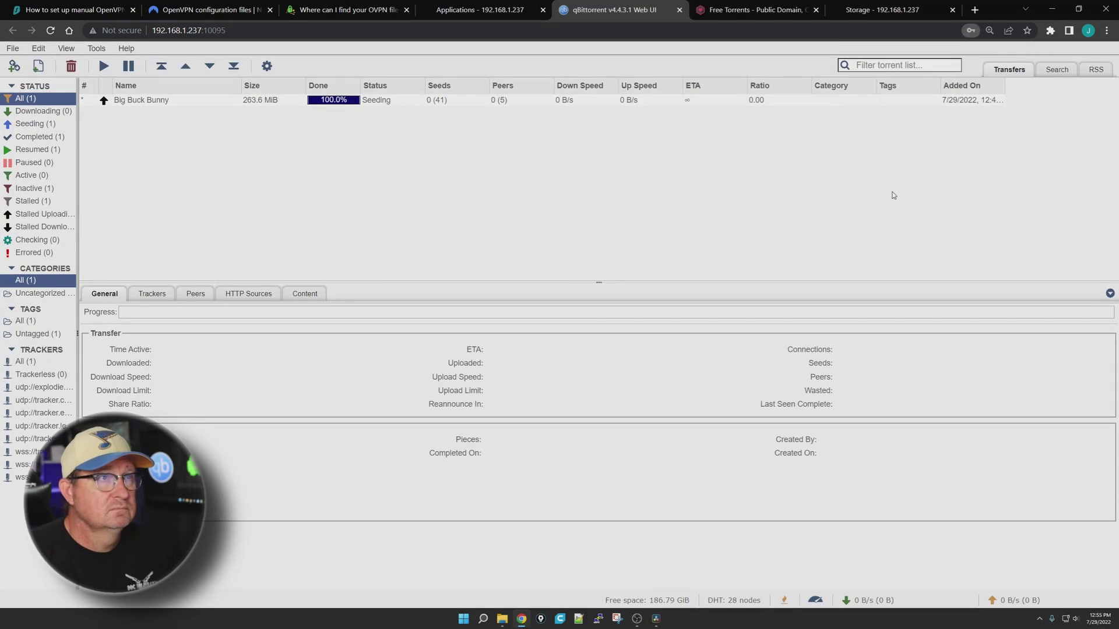
Check the network interface list under Options > Advanced and close without changes
{"action": "left_click", "coordinate": [267, 67]}
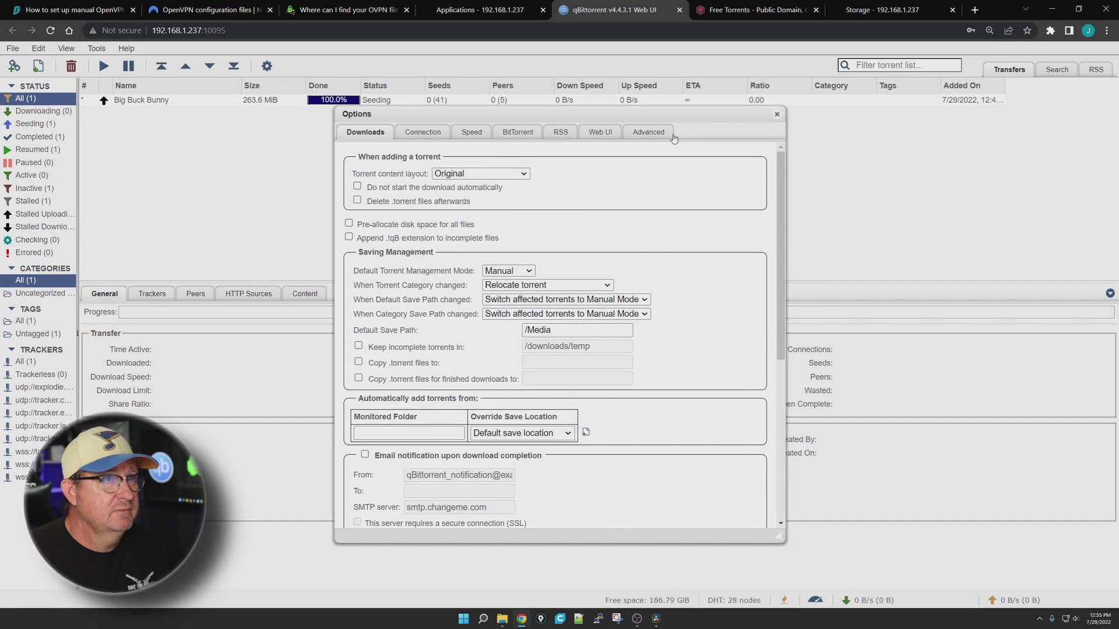
{"action": "left_click", "coordinate": [650, 132]}
{"action": "left_click", "coordinate": [657, 176]}
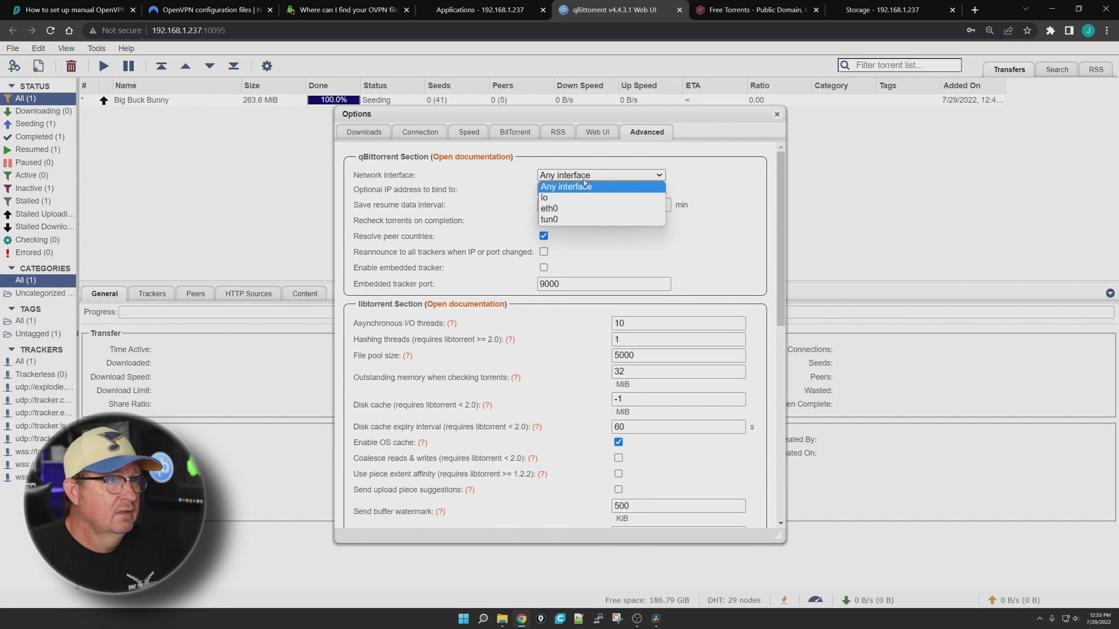
{"action": "left_click", "coordinate": [726, 193]}
{"action": "left_click", "coordinate": [776, 116]}
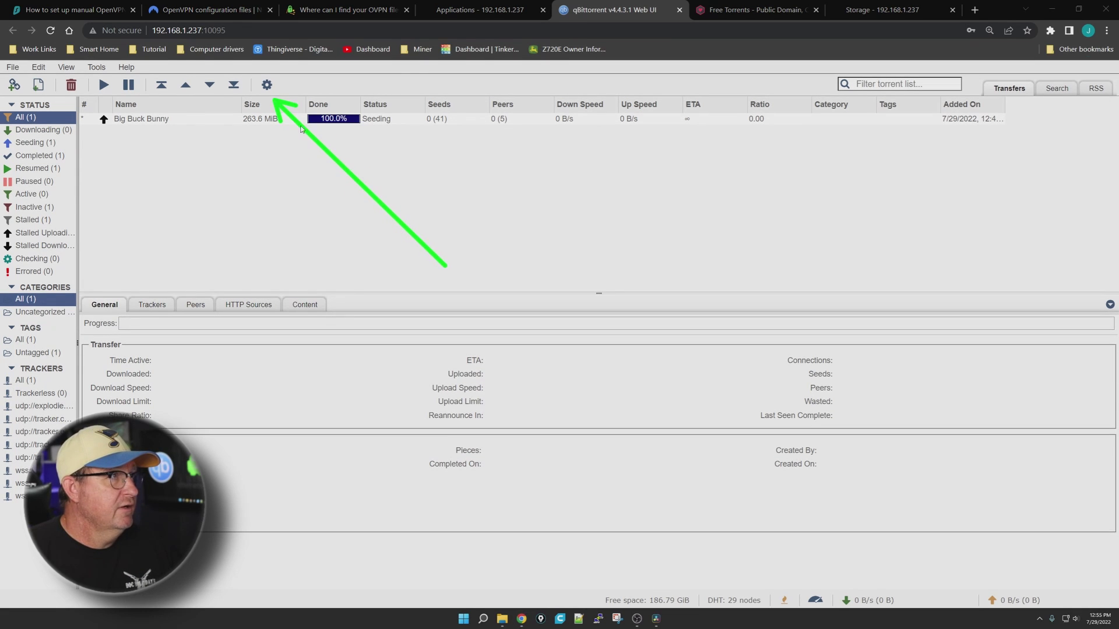
Set qBittorrent's Advanced network interface option to tun0 and save
{"action": "left_click", "coordinate": [266, 85]}
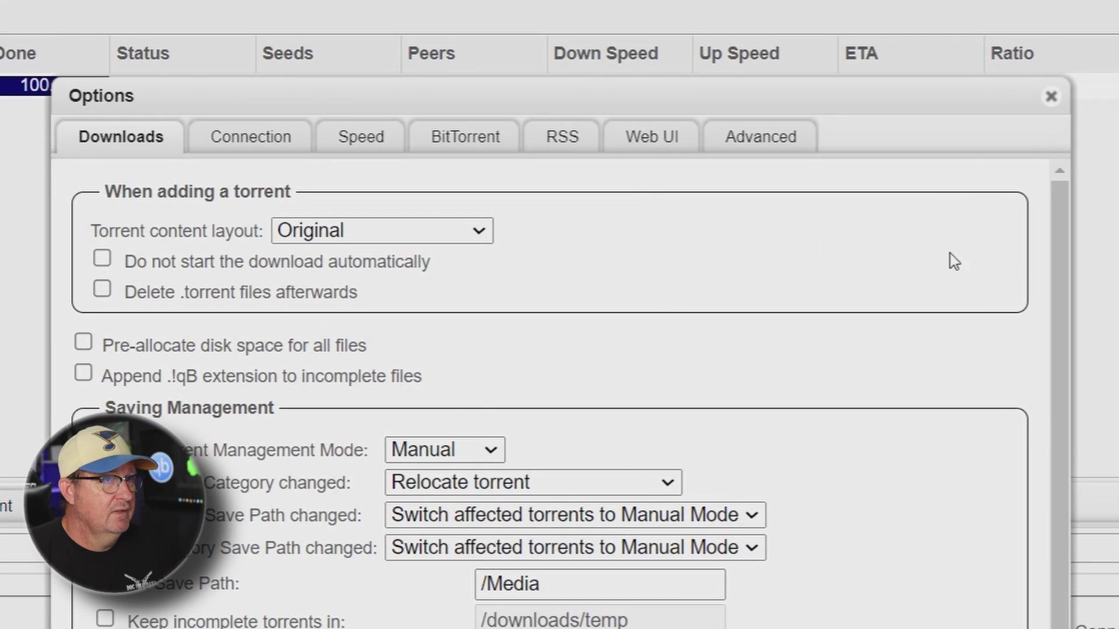
{"action": "left_click_drag", "start_coordinate": [992, 461], "coordinate": [782, 175]}
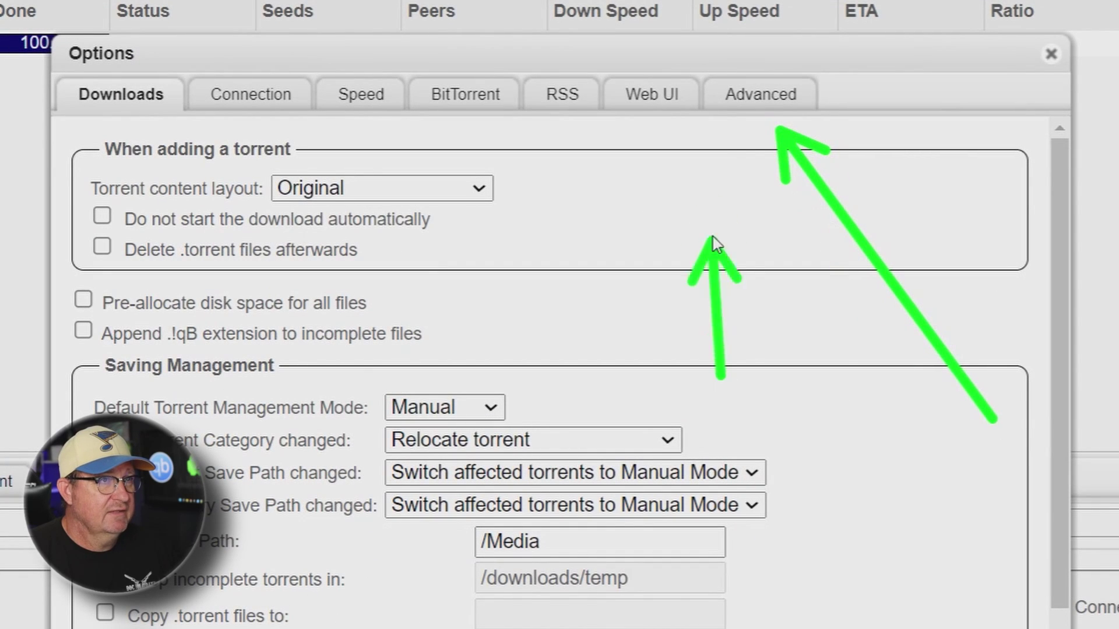
{"action": "left_click_drag", "start_coordinate": [712, 237], "coordinate": [737, 131]}
{"action": "left_click", "coordinate": [775, 105]}
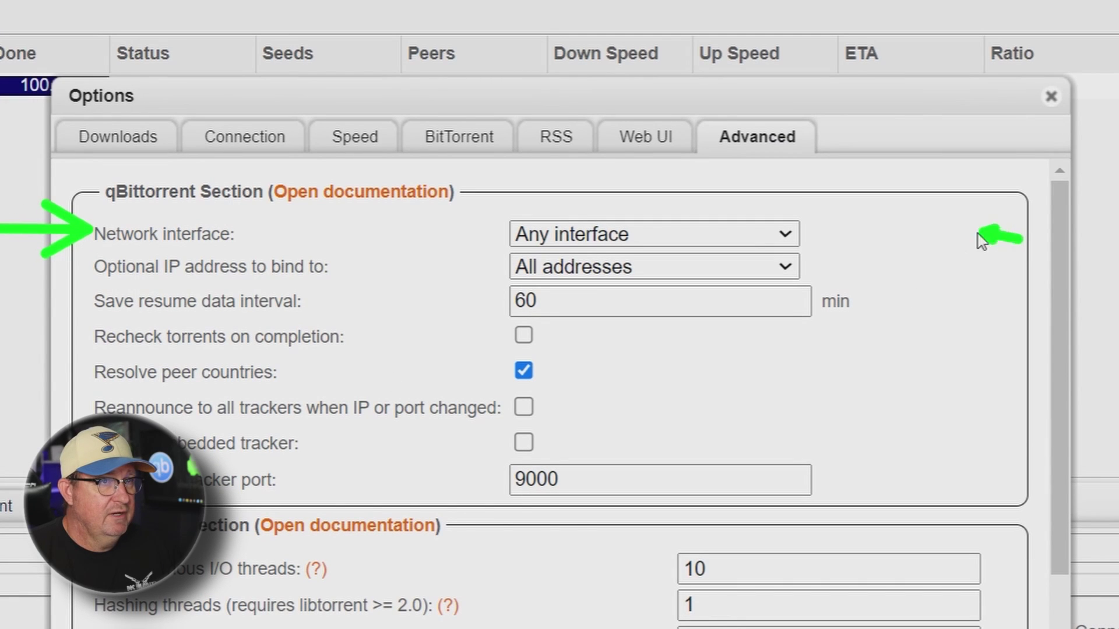
{"action": "left_click_drag", "start_coordinate": [977, 233], "coordinate": [823, 233]}
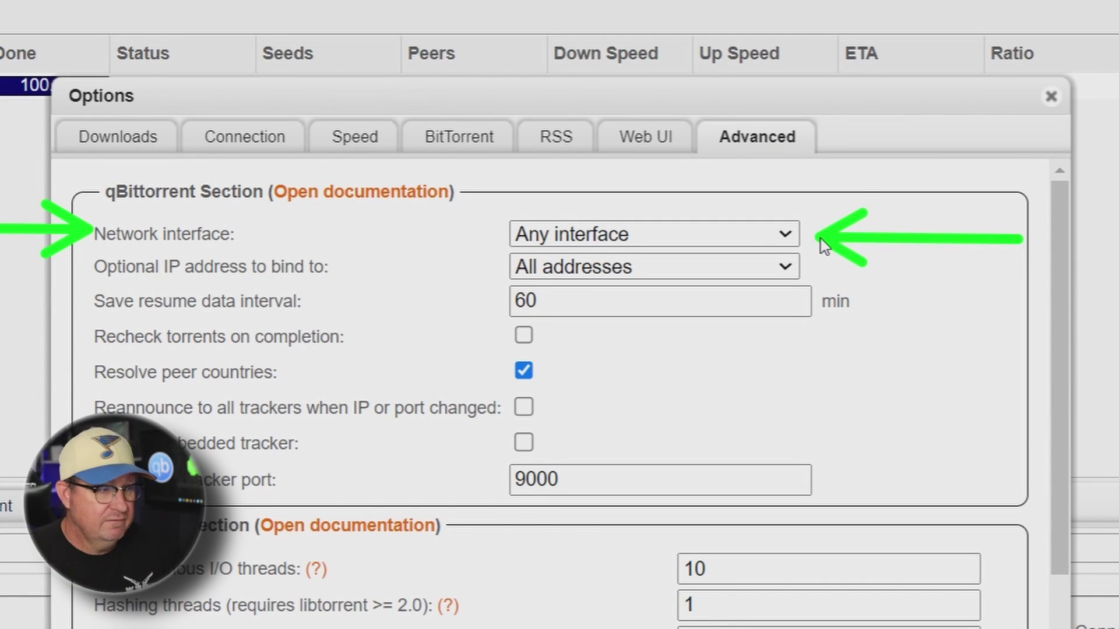
{"action": "left_click", "coordinate": [792, 230]}
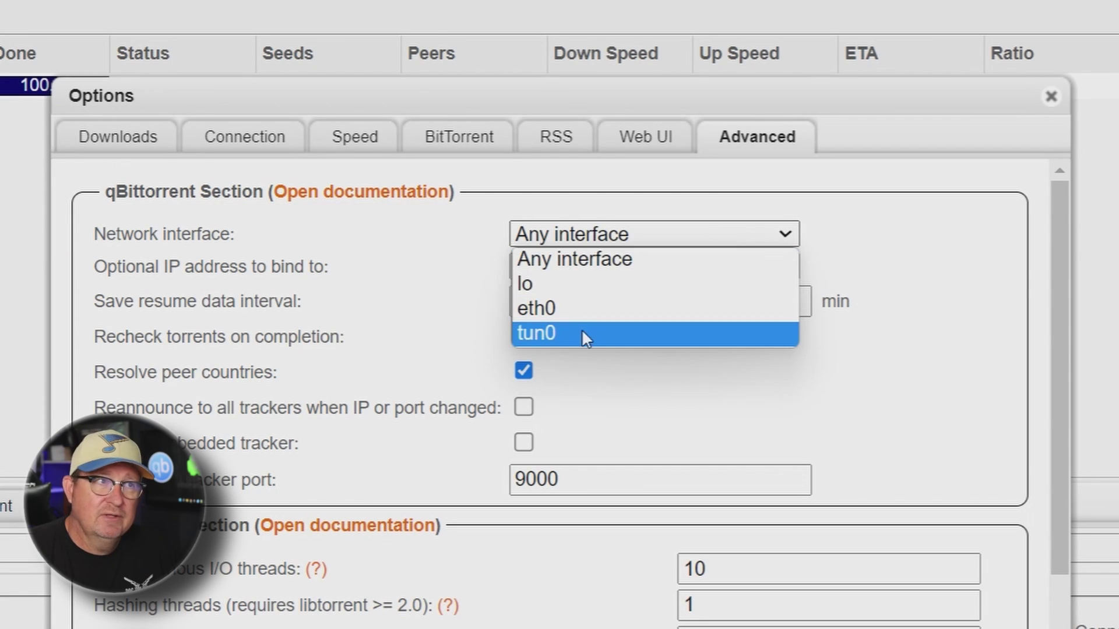
{"action": "left_click", "coordinate": [537, 332]}
{"action": "scroll", "coordinate": [826, 415], "scroll_direction": "down", "scroll_amount": 10}
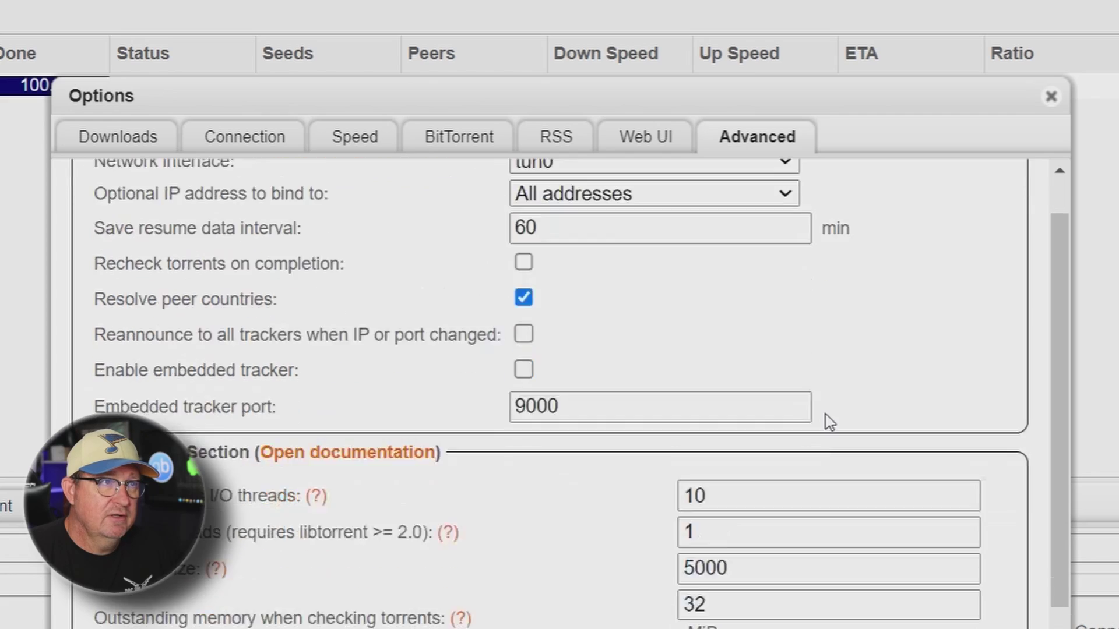
{"action": "scroll", "coordinate": [823, 452], "scroll_direction": "down", "scroll_amount": 5}
{"action": "left_click", "coordinate": [550, 473]}
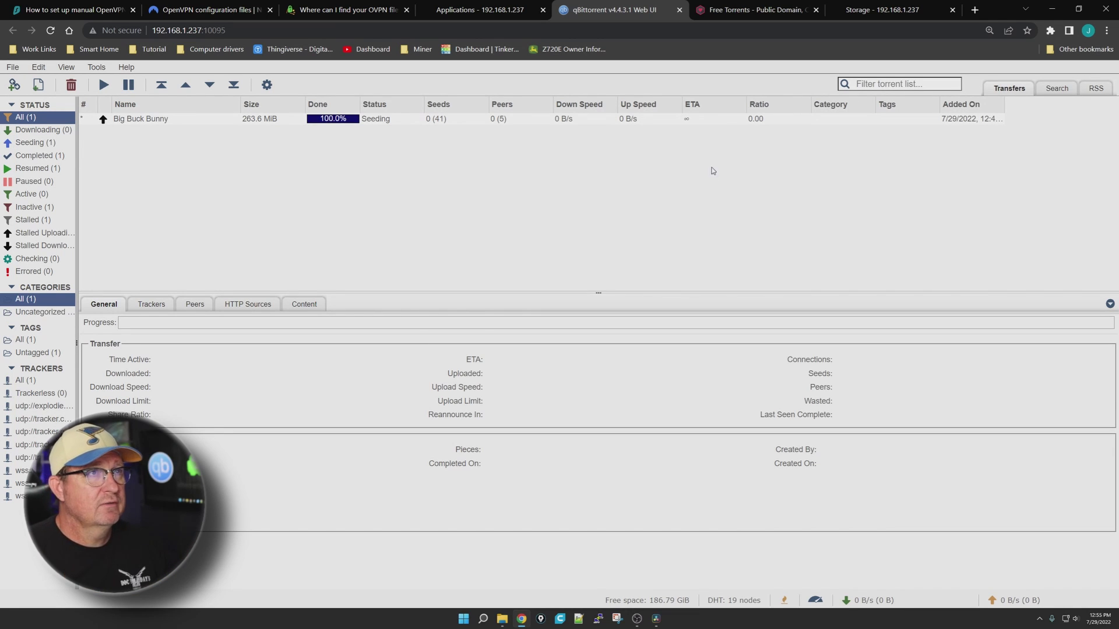
Copy Sintel's magnet link address from the webtorrent.io Free Torrents page
{"action": "left_click", "coordinate": [737, 11]}
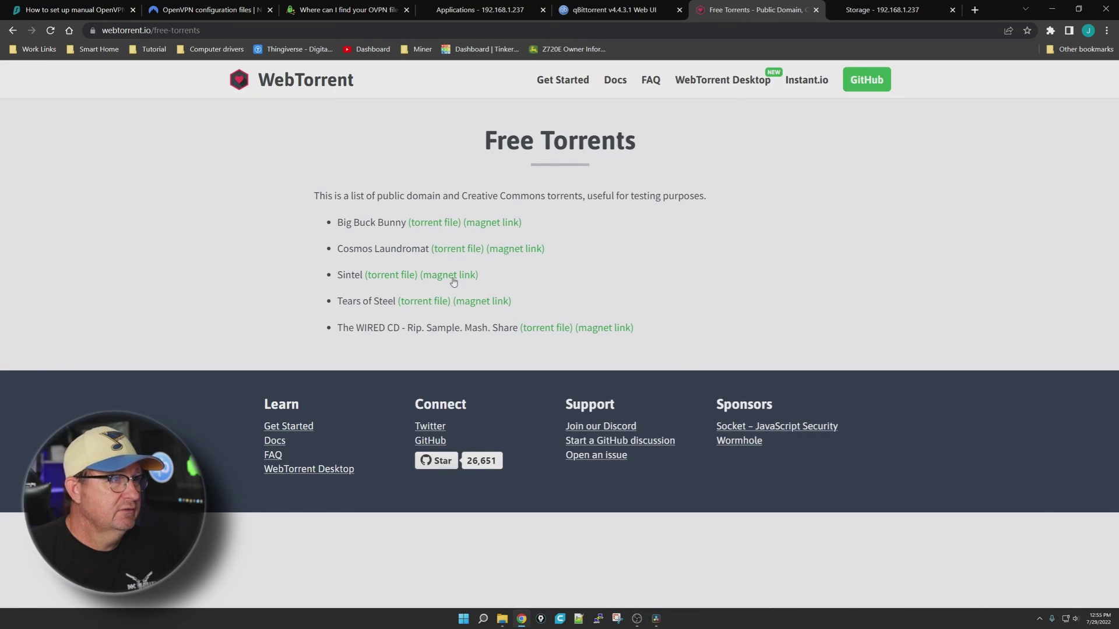
{"action": "right_click", "coordinate": [452, 277]}
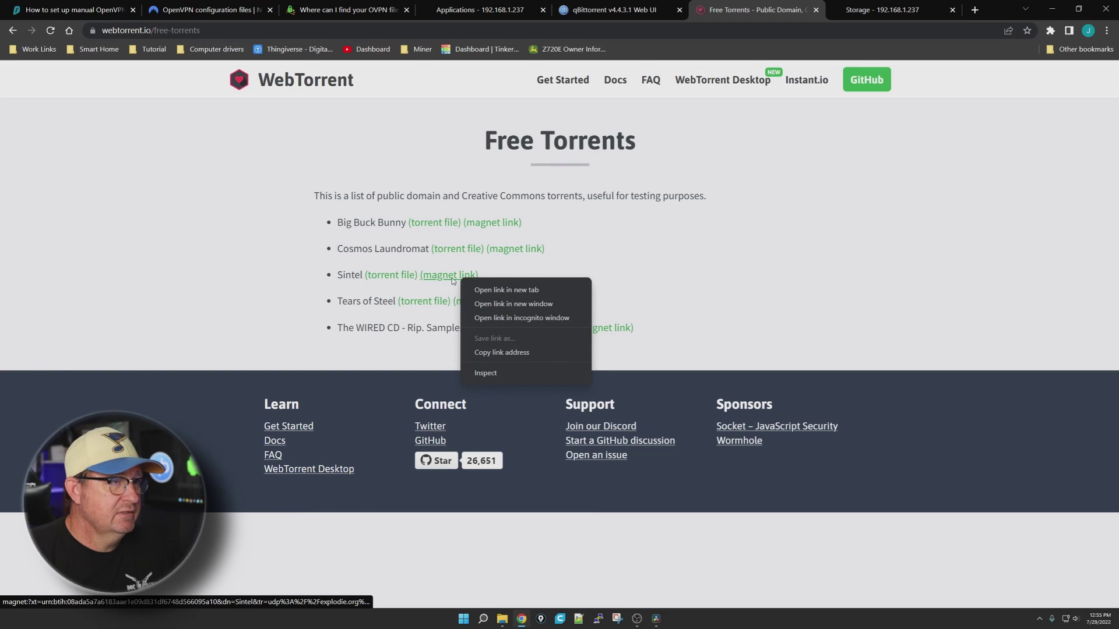
{"action": "key", "text": "Escape"}
{"action": "right_click", "coordinate": [452, 279]}
{"action": "left_click", "coordinate": [469, 348]}
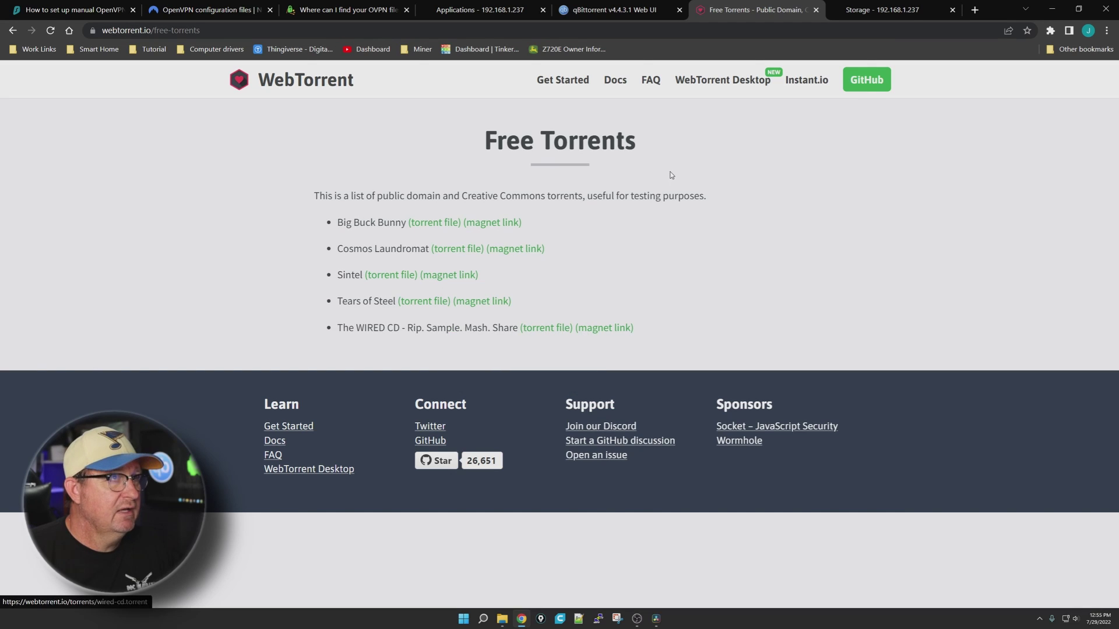
Add the Sintel magnet link in qBittorrent and start its download
{"action": "left_click", "coordinate": [624, 10]}
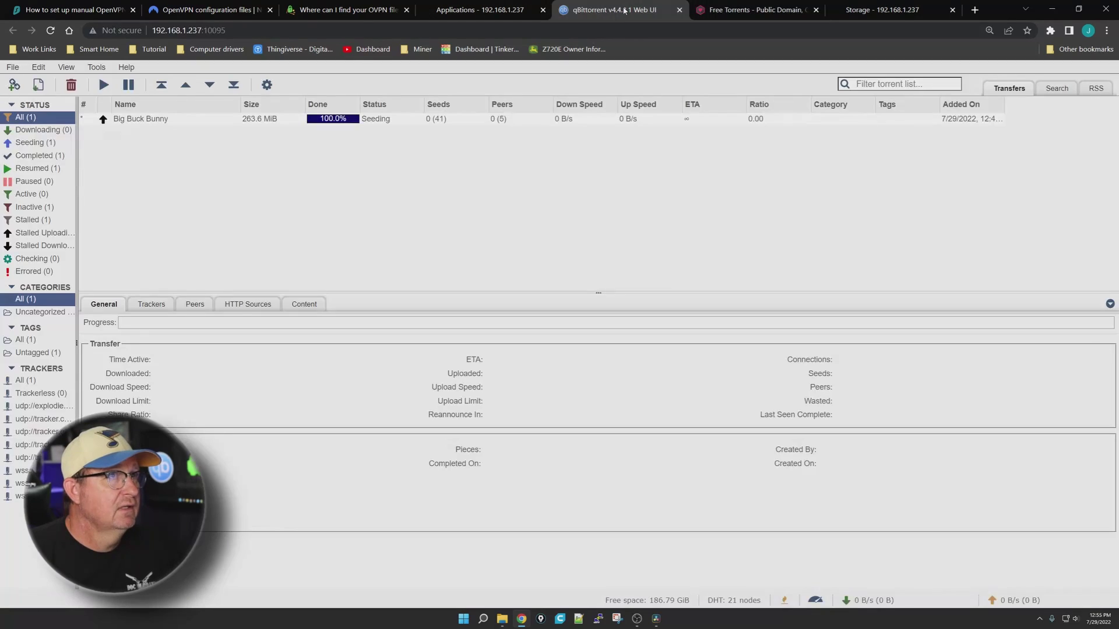
{"action": "left_click", "coordinate": [14, 85]}
{"action": "right_click", "coordinate": [480, 193]}
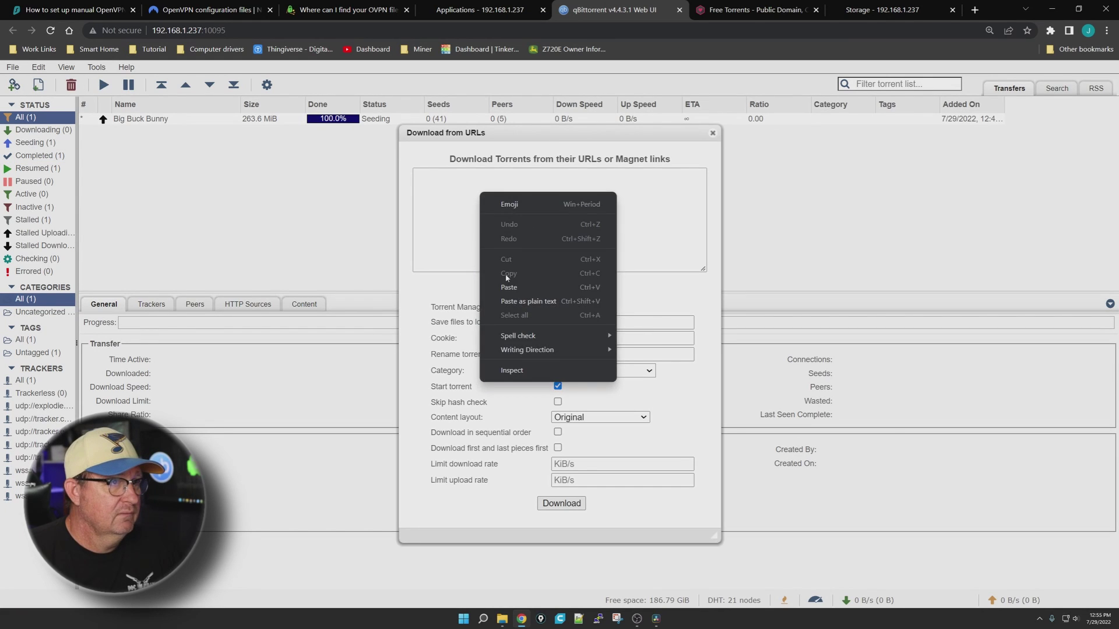
{"action": "left_click", "coordinate": [548, 284]}
{"action": "left_click", "coordinate": [561, 504]}
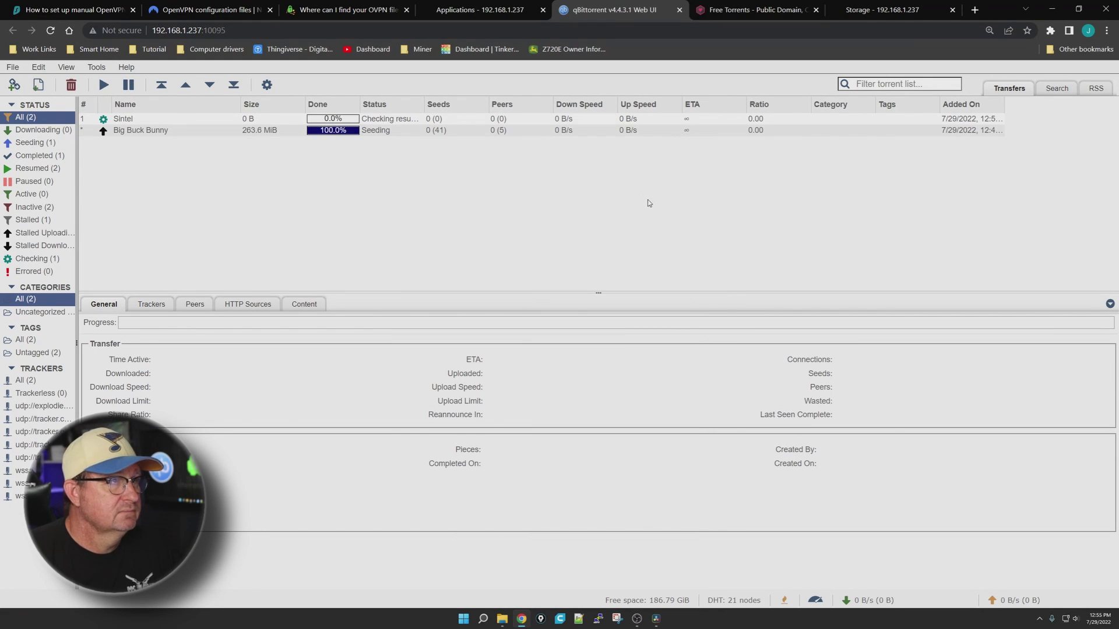